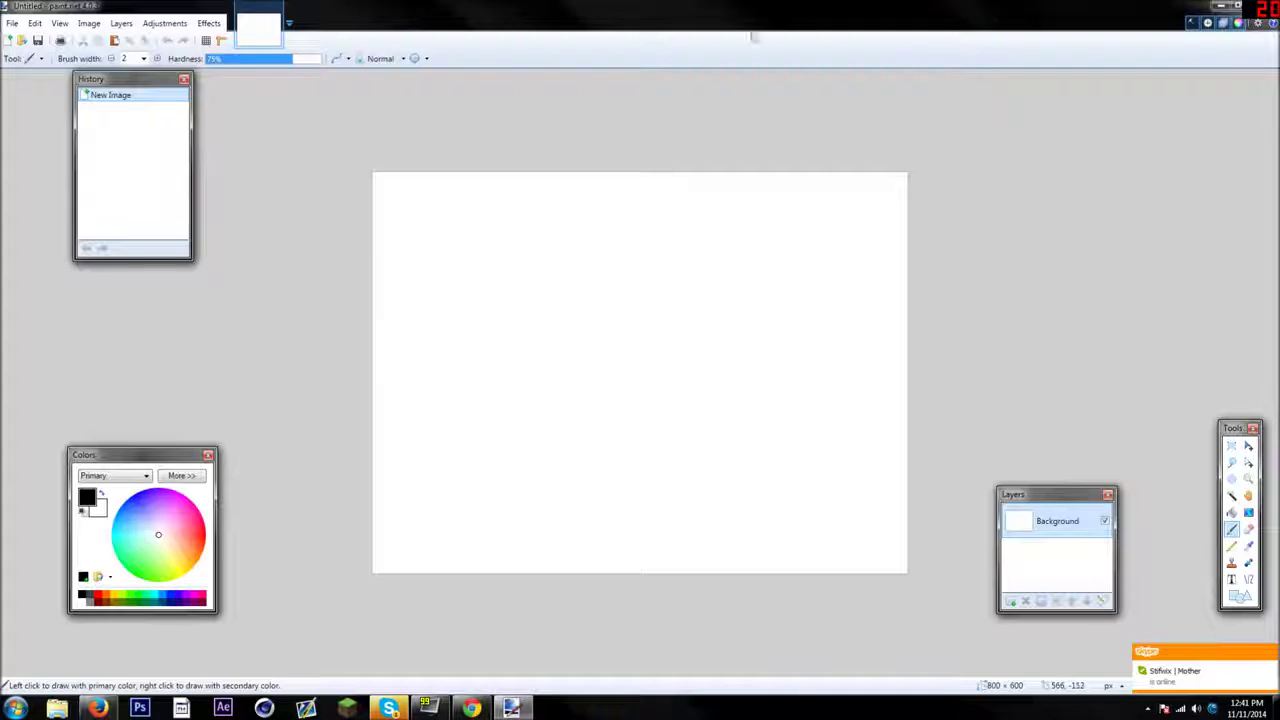
Find the Roaming folder with %appdata% and open resourcepacks inside its .minecraft folder
{"action": "left_click", "coordinate": [22, 704]}
{"action": "type", "text": "%appdata%"}
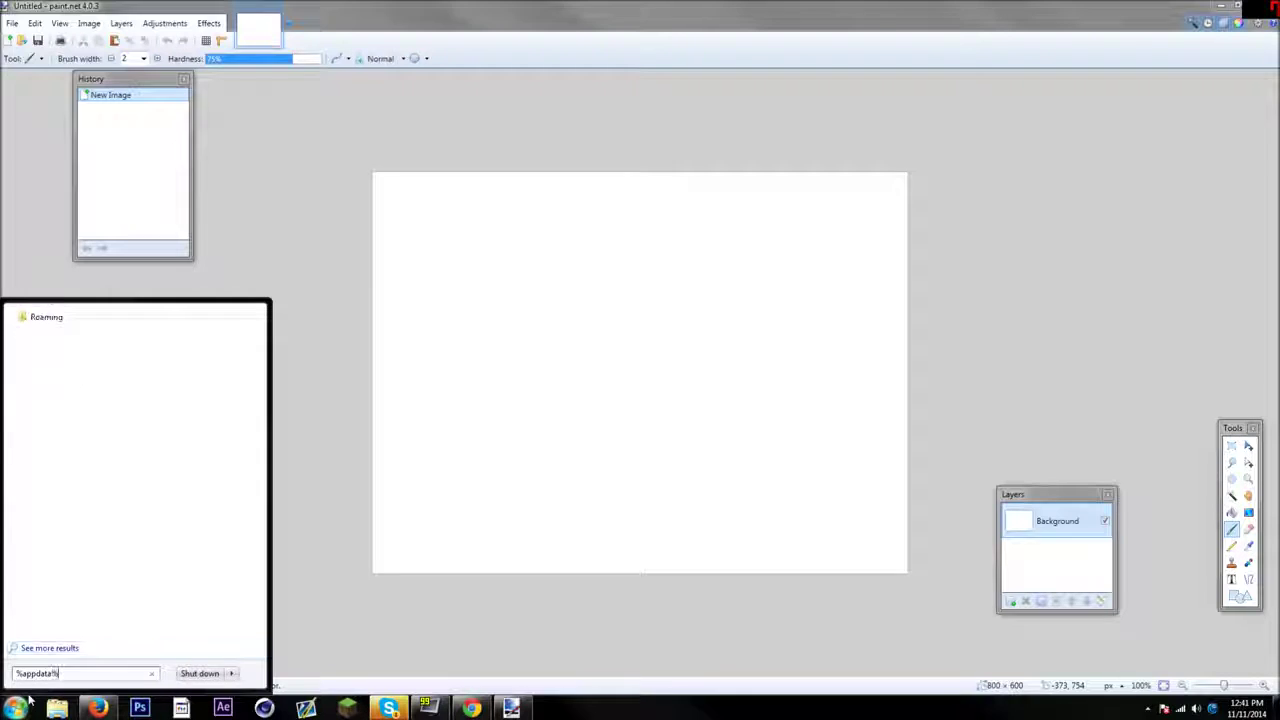
{"action": "key", "text": "Return"}
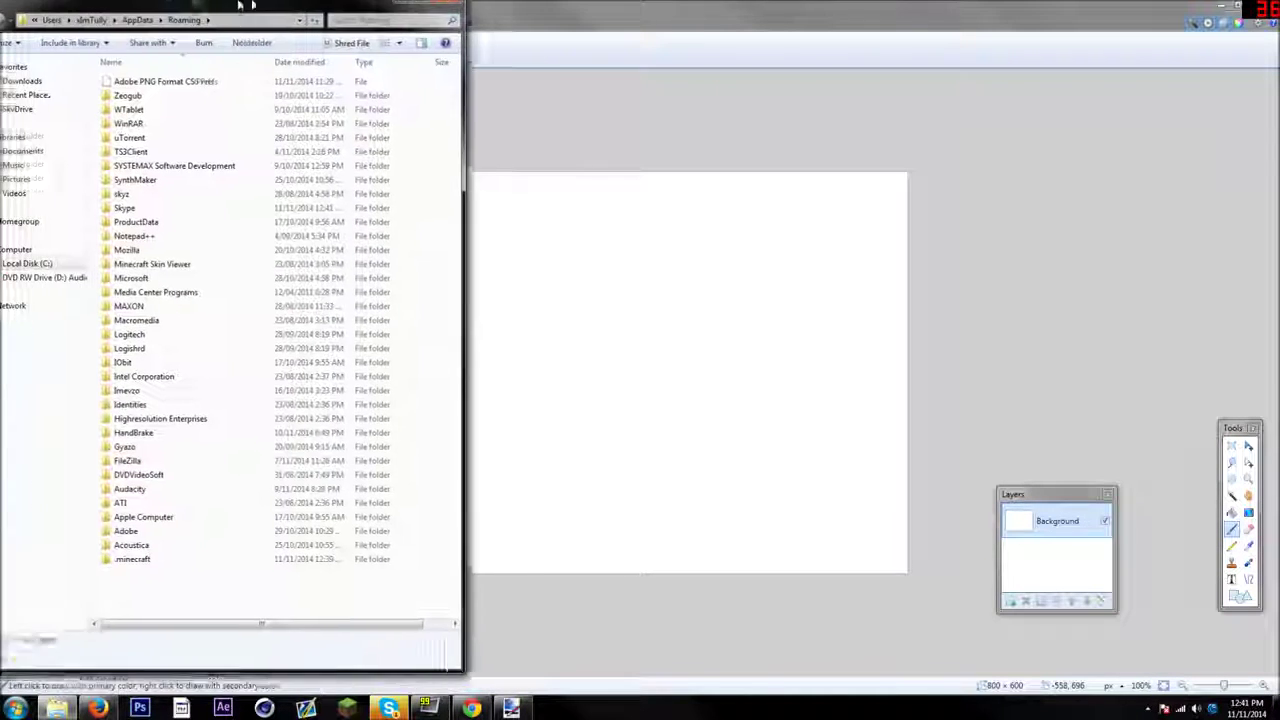
{"action": "double_click", "coordinate": [196, 580]}
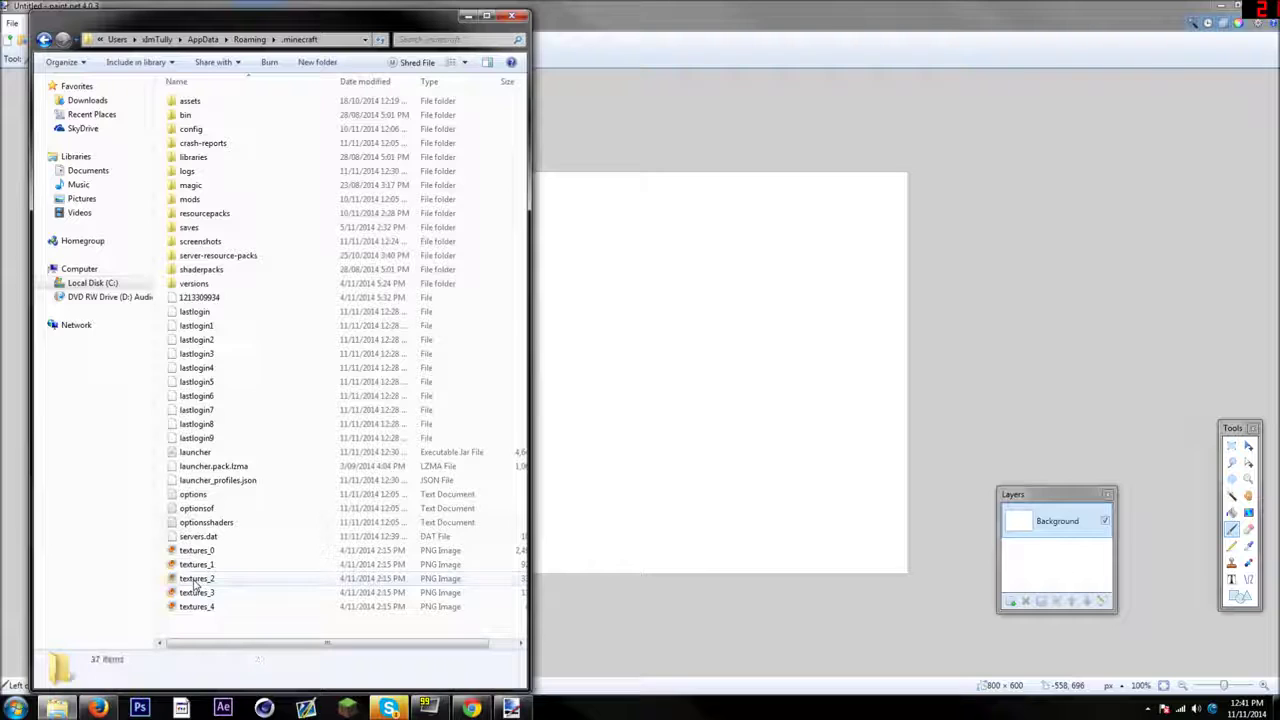
{"action": "double_click", "coordinate": [205, 213]}
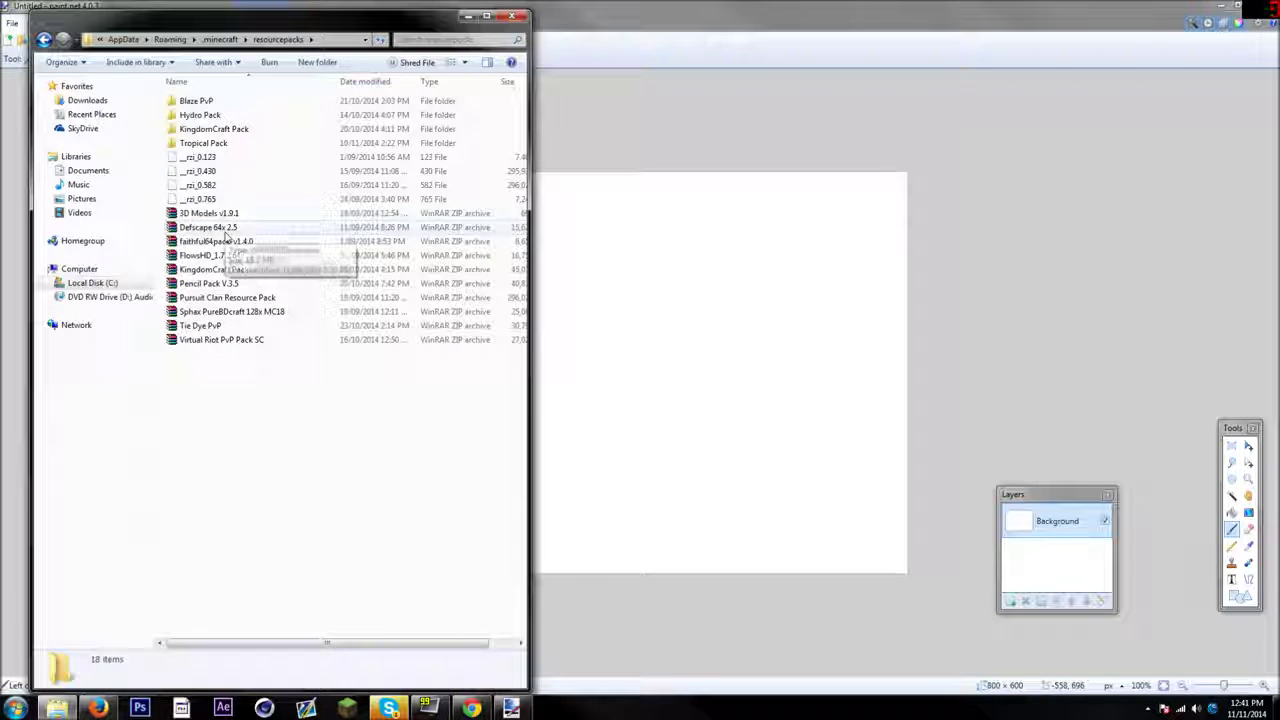
View the diamond_sword texture in Hydro Pack's assets > minecraft > textures > items folder
{"action": "double_click", "coordinate": [229, 116]}
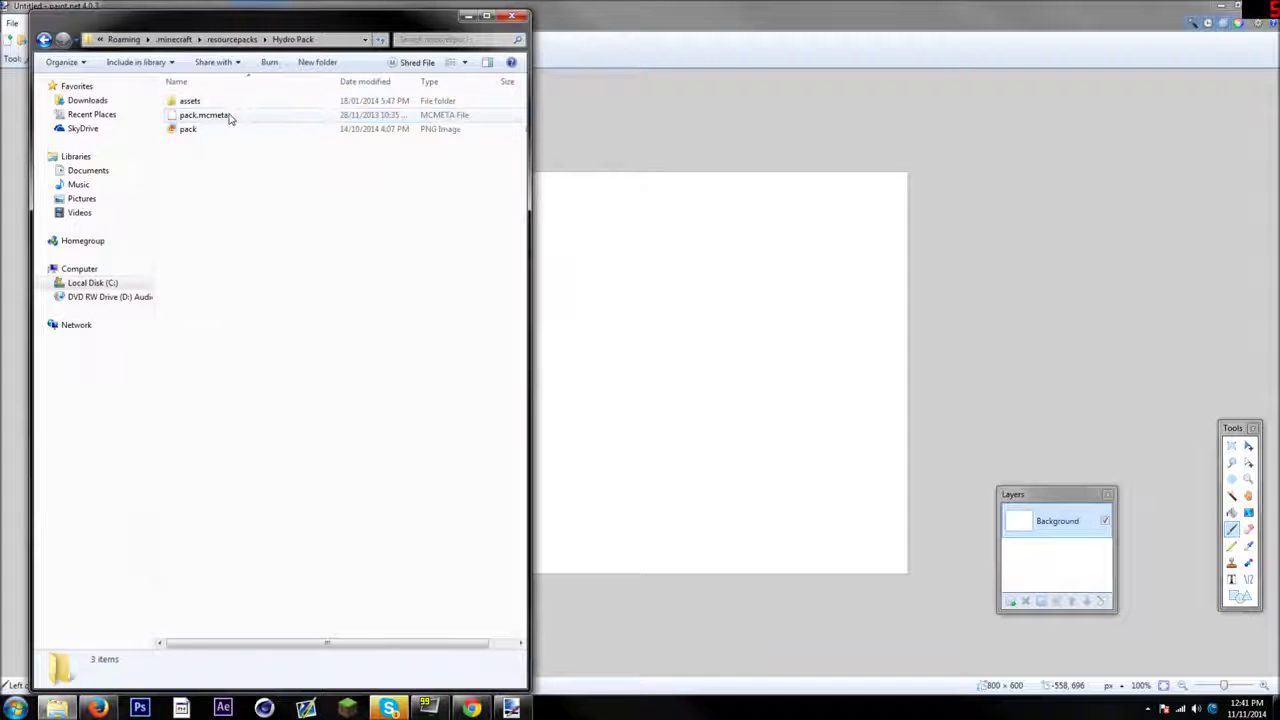
{"action": "double_click", "coordinate": [223, 102]}
{"action": "double_click", "coordinate": [224, 102]}
{"action": "double_click", "coordinate": [224, 102]}
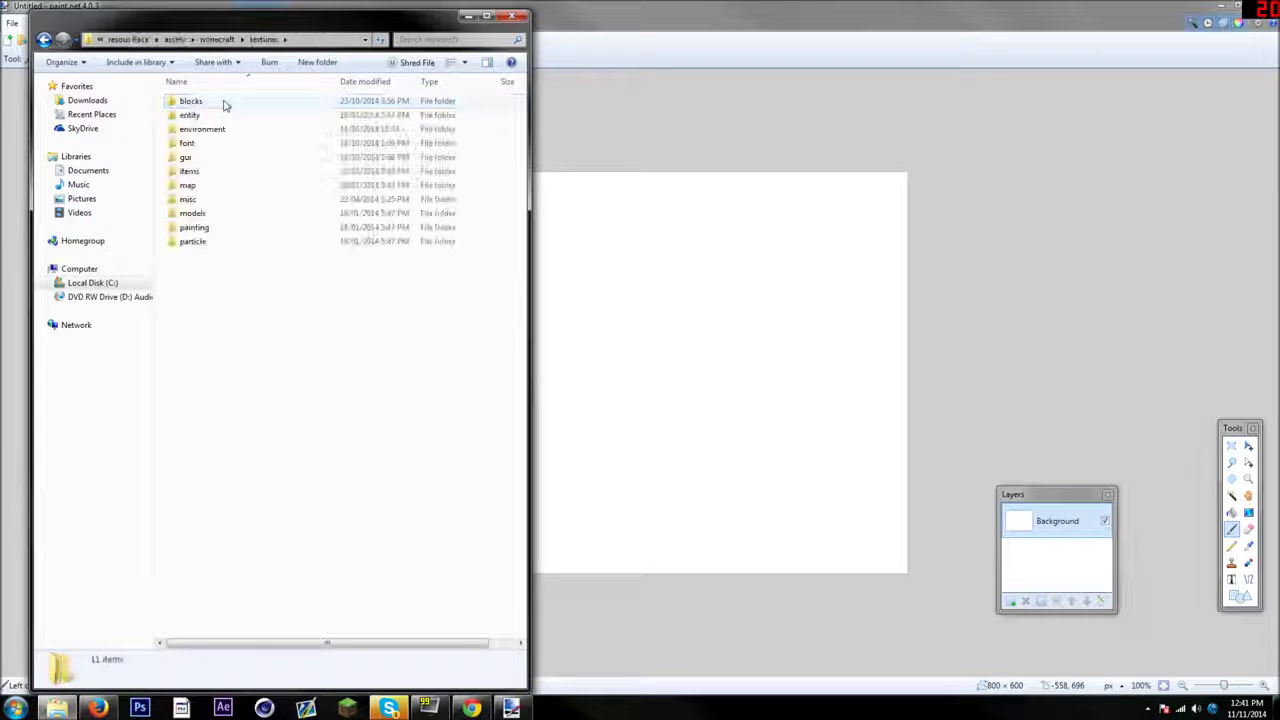
{"action": "double_click", "coordinate": [200, 172]}
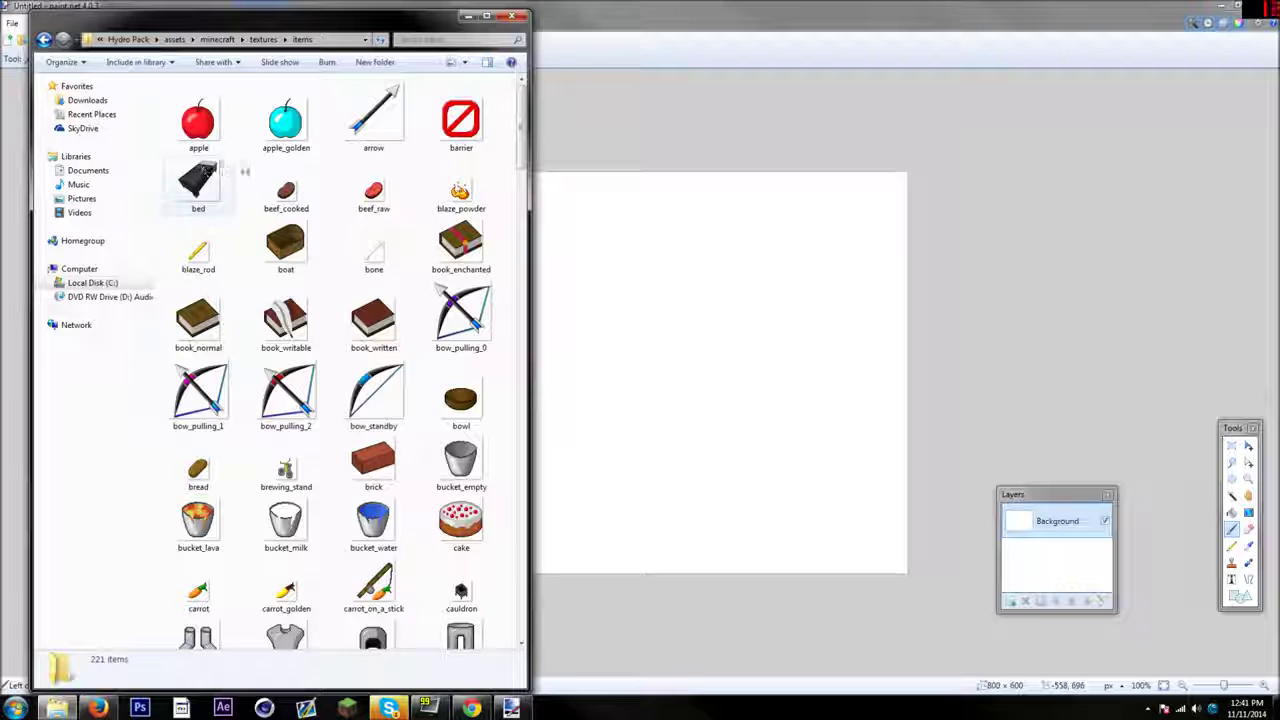
{"action": "left_click_drag", "start_coordinate": [519, 112], "coordinate": [517, 232]}
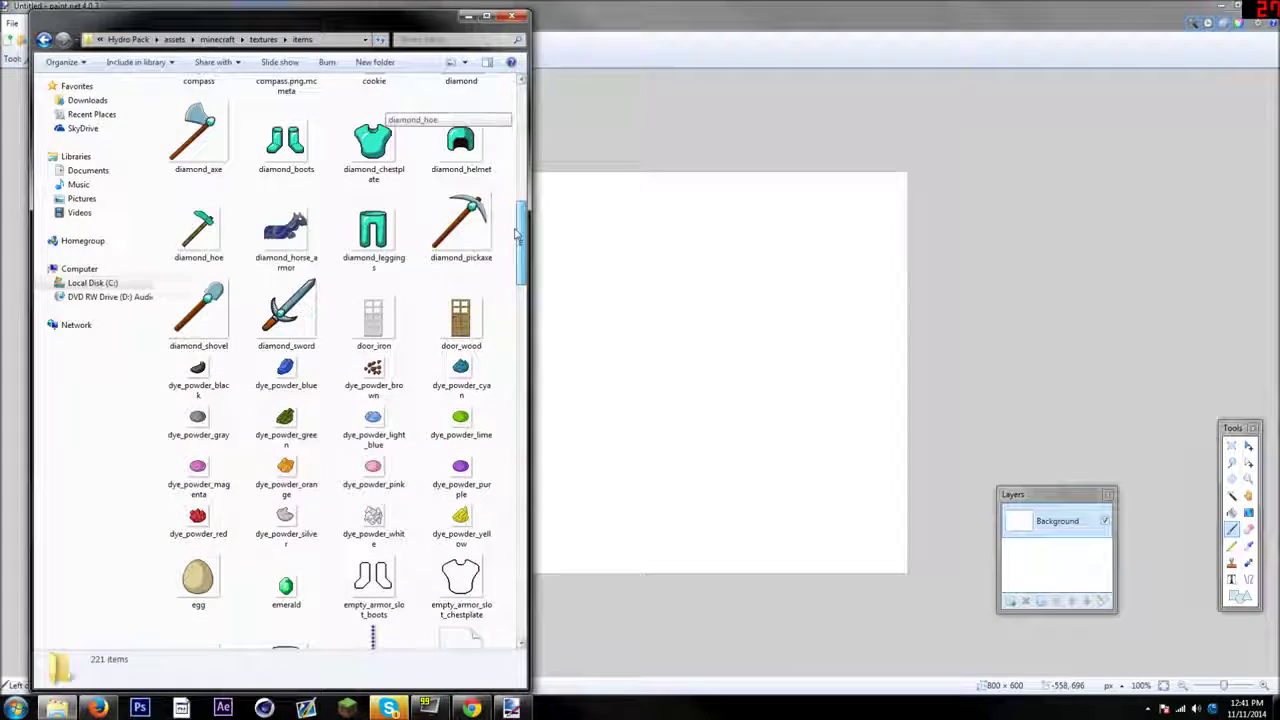
{"action": "double_click", "coordinate": [285, 300]}
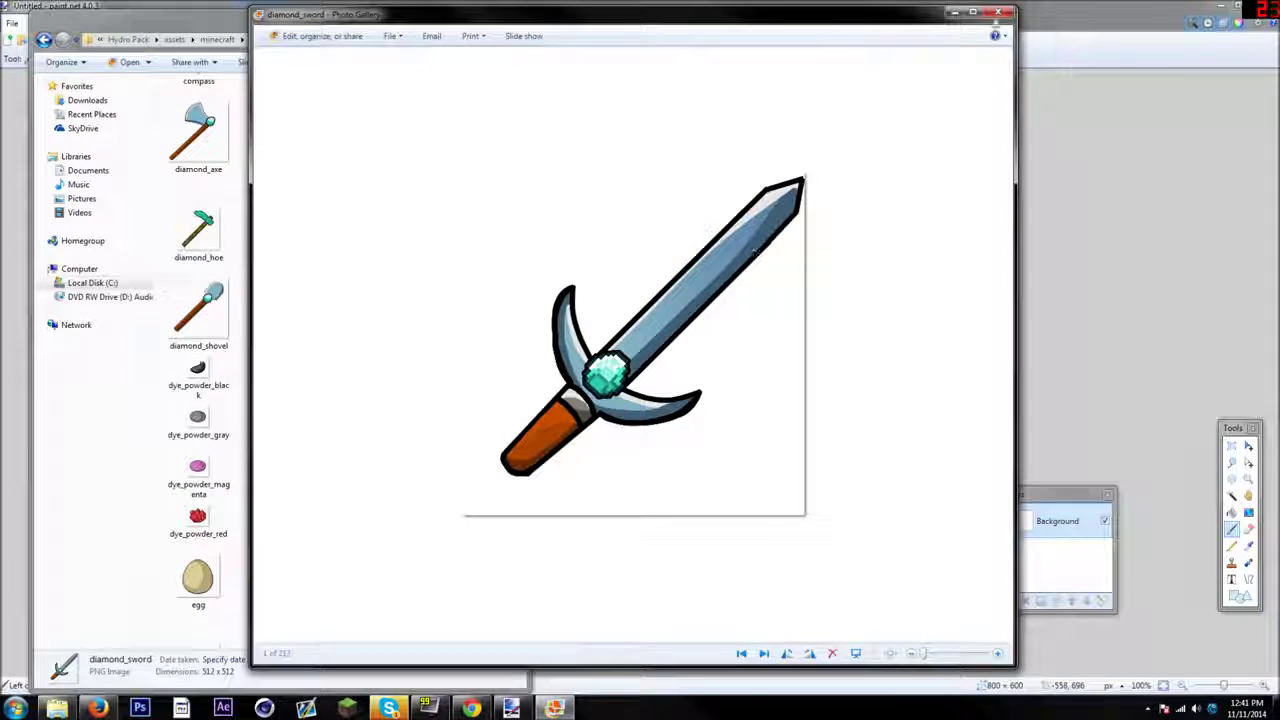
Close the diamond_sword preview and go back to the resourcepacks folder
{"action": "left_click", "coordinate": [998, 12]}
{"action": "left_click", "coordinate": [43, 39]}
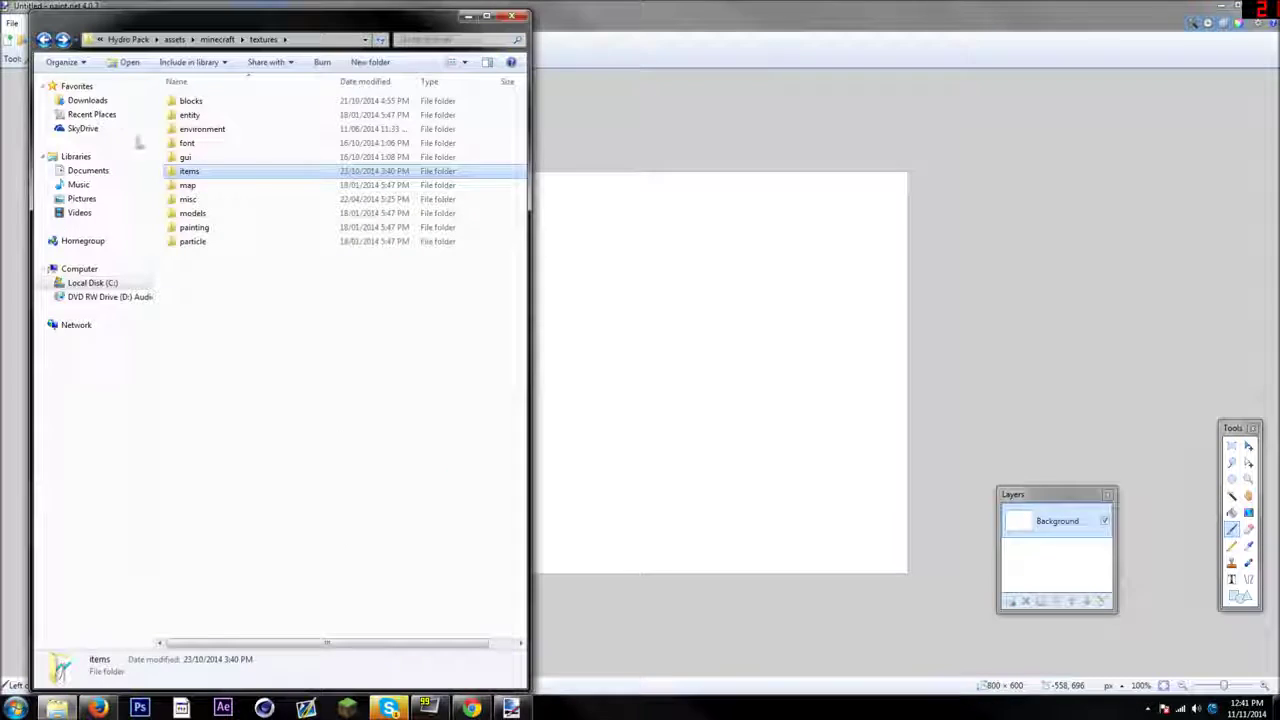
{"action": "left_click", "coordinate": [43, 39]}
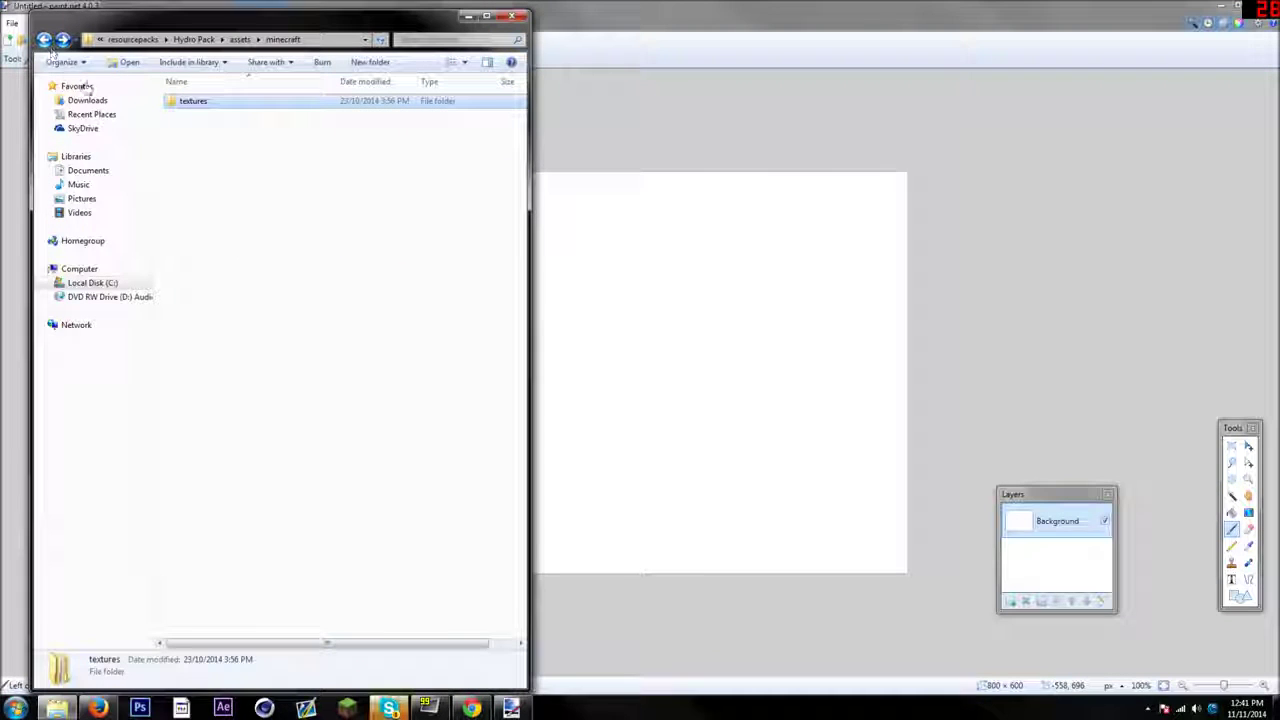
{"action": "left_click", "coordinate": [43, 39]}
{"action": "left_click", "coordinate": [43, 39]}
{"action": "left_click", "coordinate": [43, 39]}
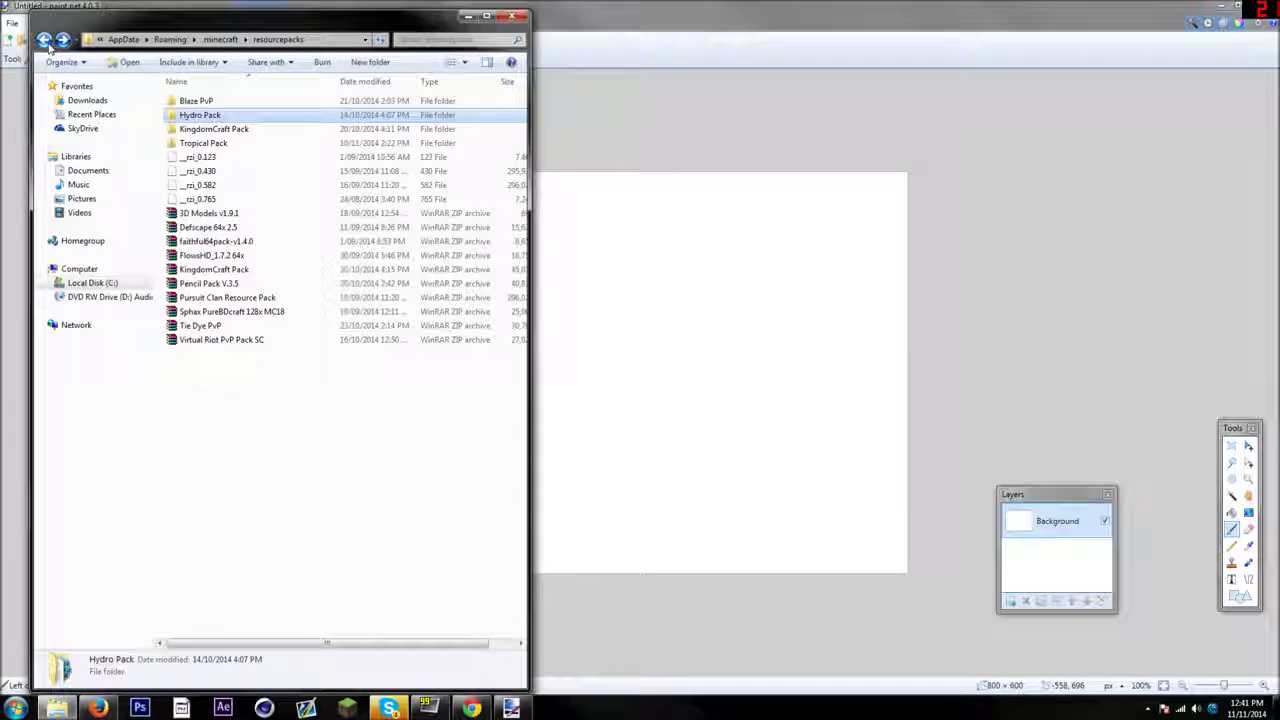
Open gold_sword from Tropical Pack's assets > minecraft > textures > items folder as an image in paint.net
{"action": "double_click", "coordinate": [205, 143]}
{"action": "double_click", "coordinate": [206, 101]}
{"action": "double_click", "coordinate": [206, 101]}
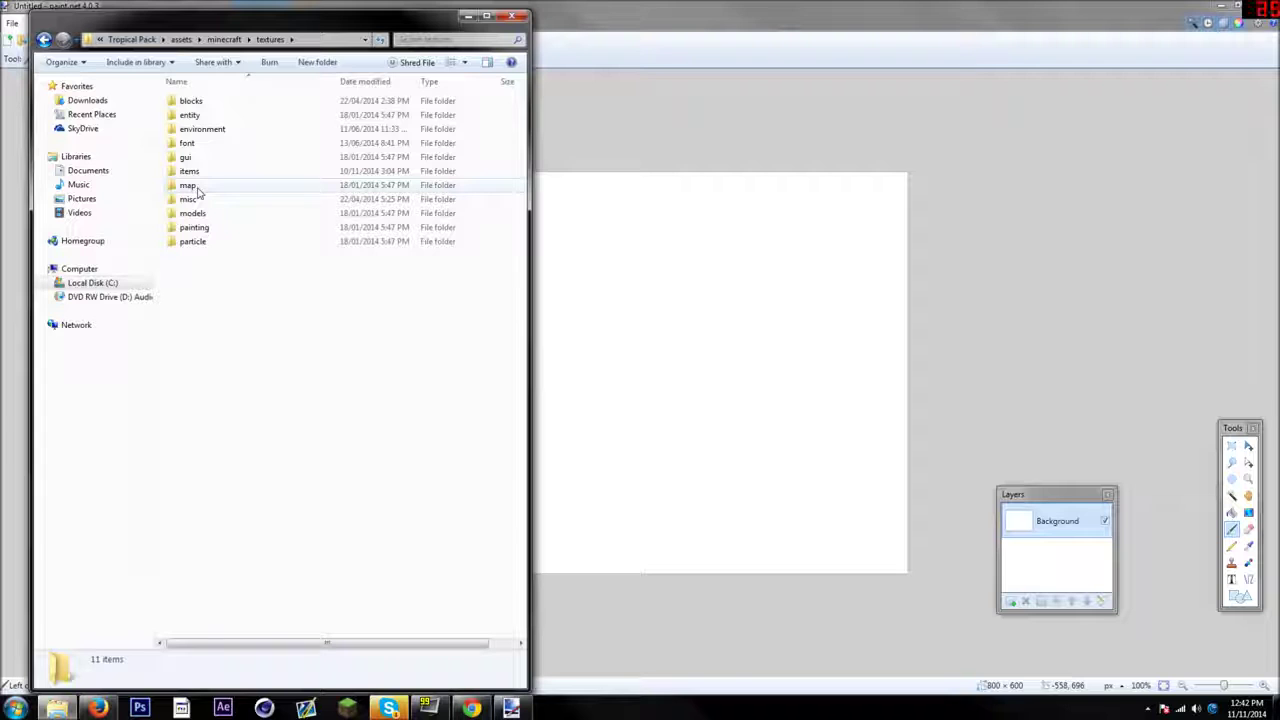
{"action": "double_click", "coordinate": [208, 176]}
{"action": "left_click_drag", "start_coordinate": [519, 139], "coordinate": [515, 389]}
{"action": "mouse_move", "coordinate": [196, 258]}
{"action": "left_mouse_down"}
{"action": "mouse_move", "coordinate": [341, 211]}
{"action": "mouse_move", "coordinate": [649, 312]}
{"action": "left_mouse_up"}
{"action": "left_click", "coordinate": [625, 355]}
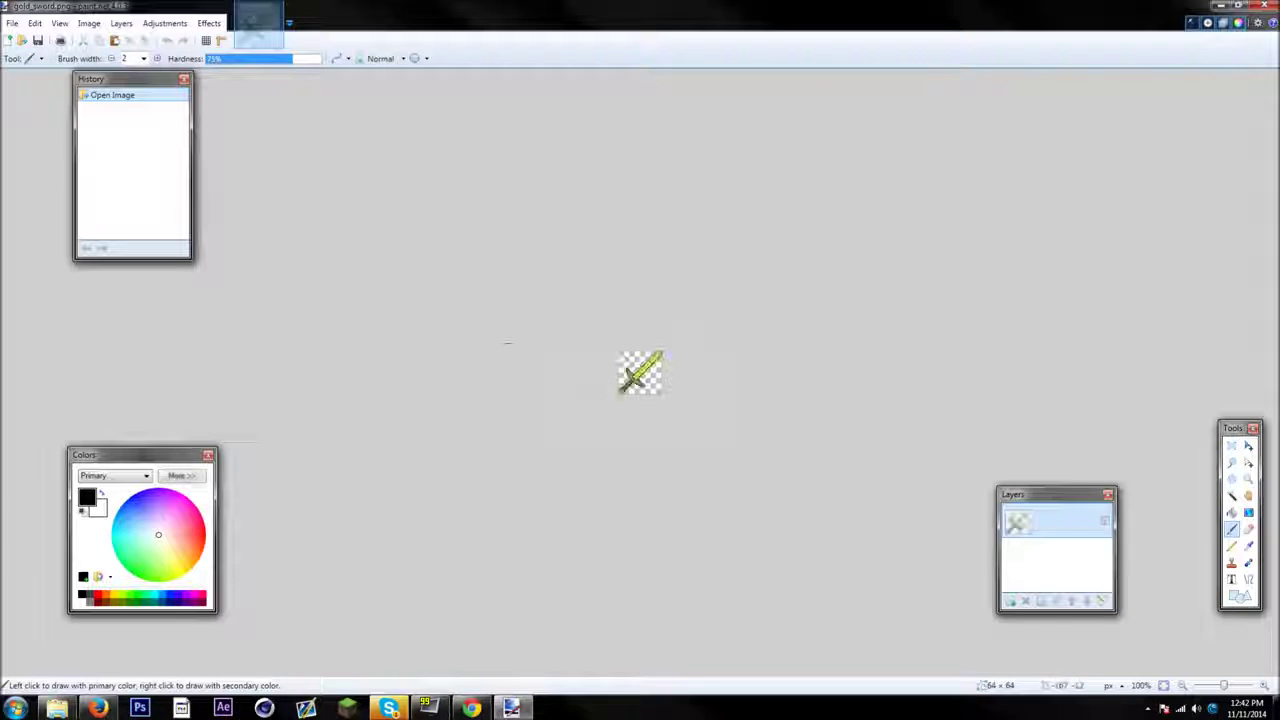
Resize the sword image to 512 by 512 pixels, keeping the aspect ratio
{"action": "scroll", "coordinate": [694, 397], "scroll_direction": "up", "scroll_amount": 8}
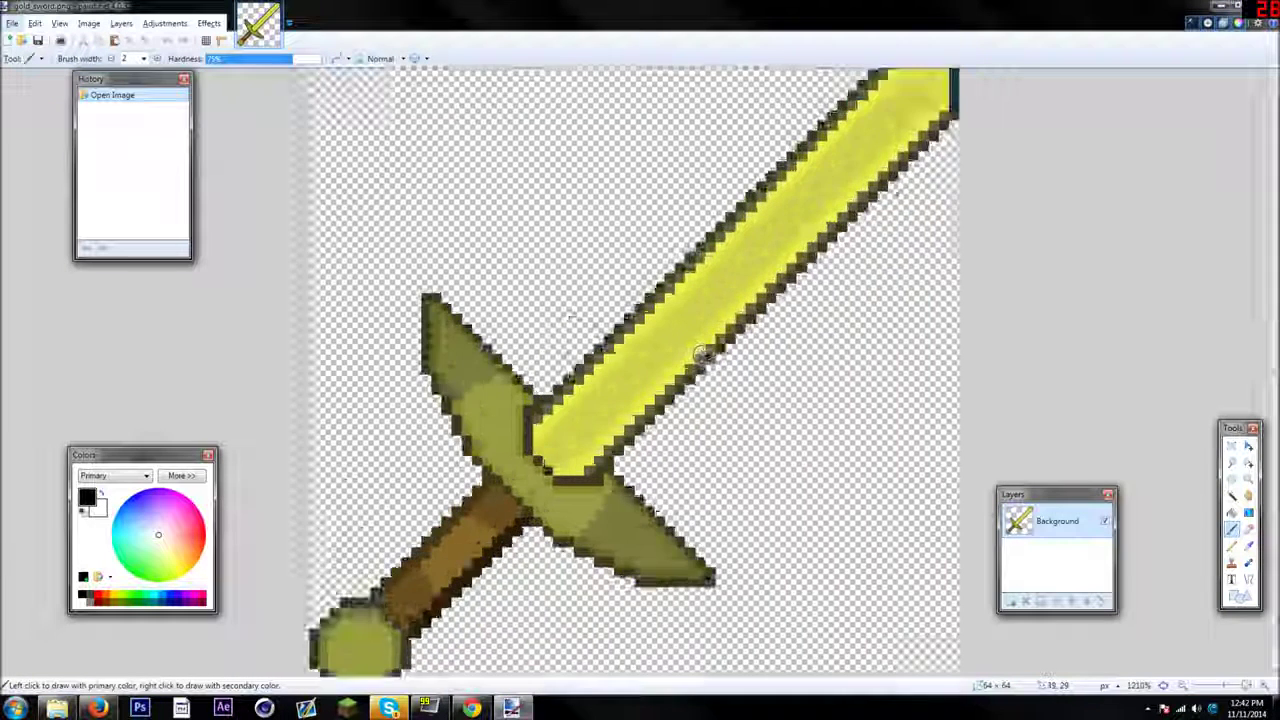
{"action": "scroll", "coordinate": [703, 350], "scroll_direction": "down", "scroll_amount": 1}
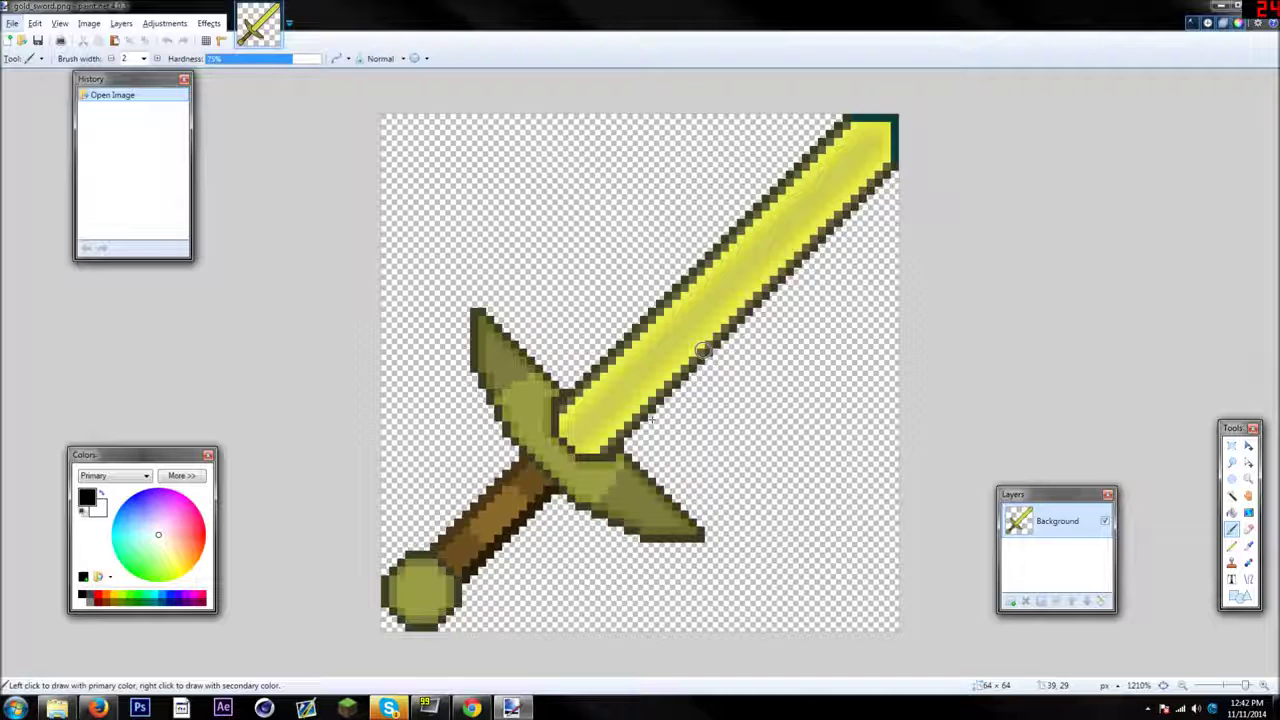
{"action": "left_click", "coordinate": [92, 24]}
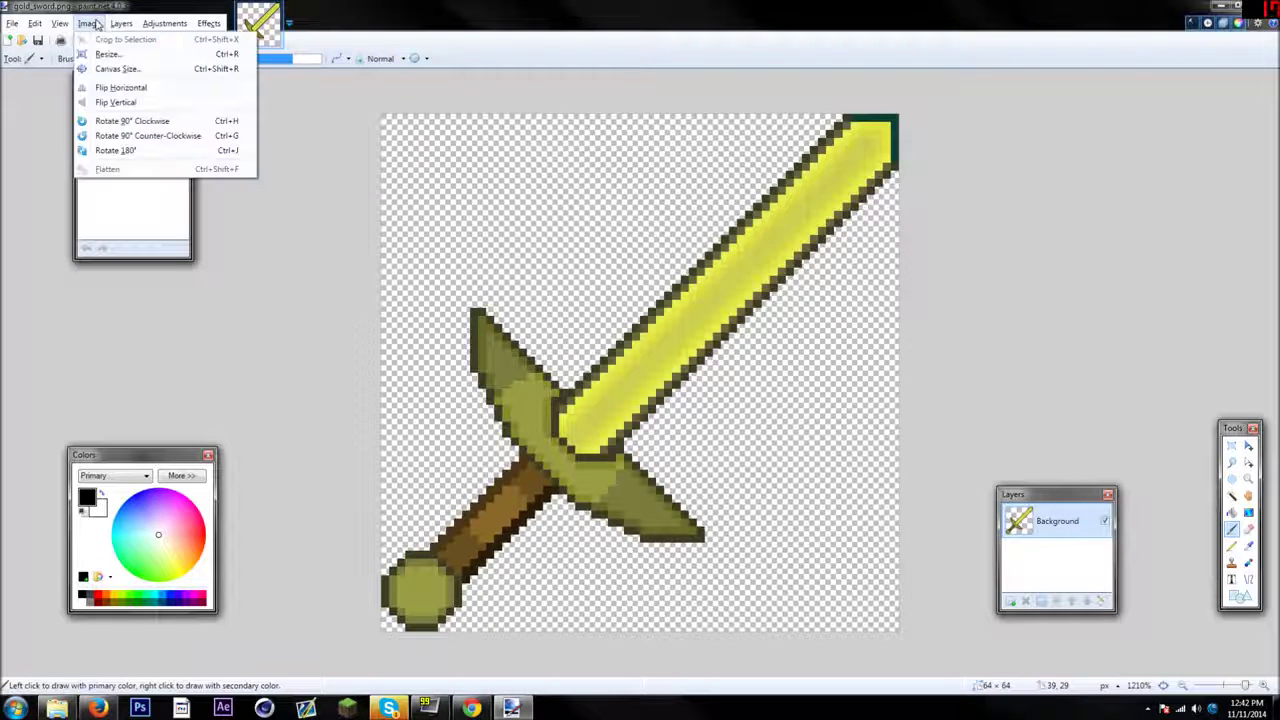
{"action": "left_click", "coordinate": [100, 52]}
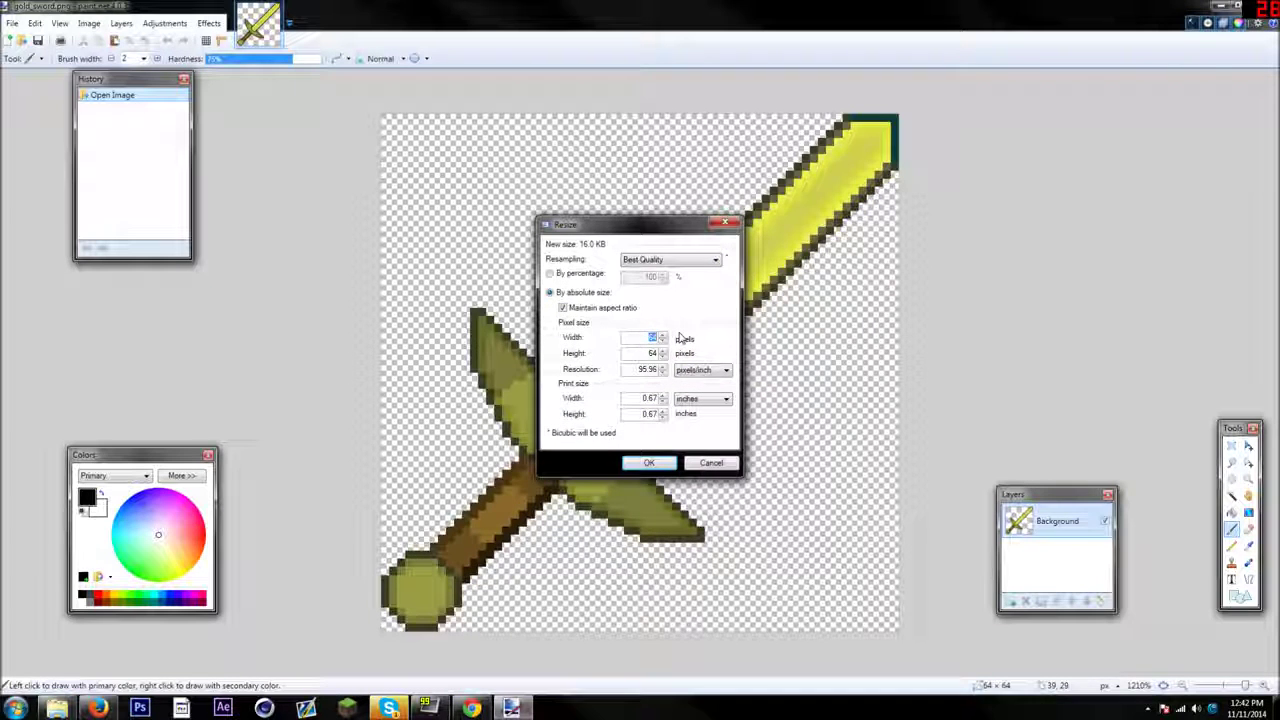
{"action": "key", "text": "BackSpace"}
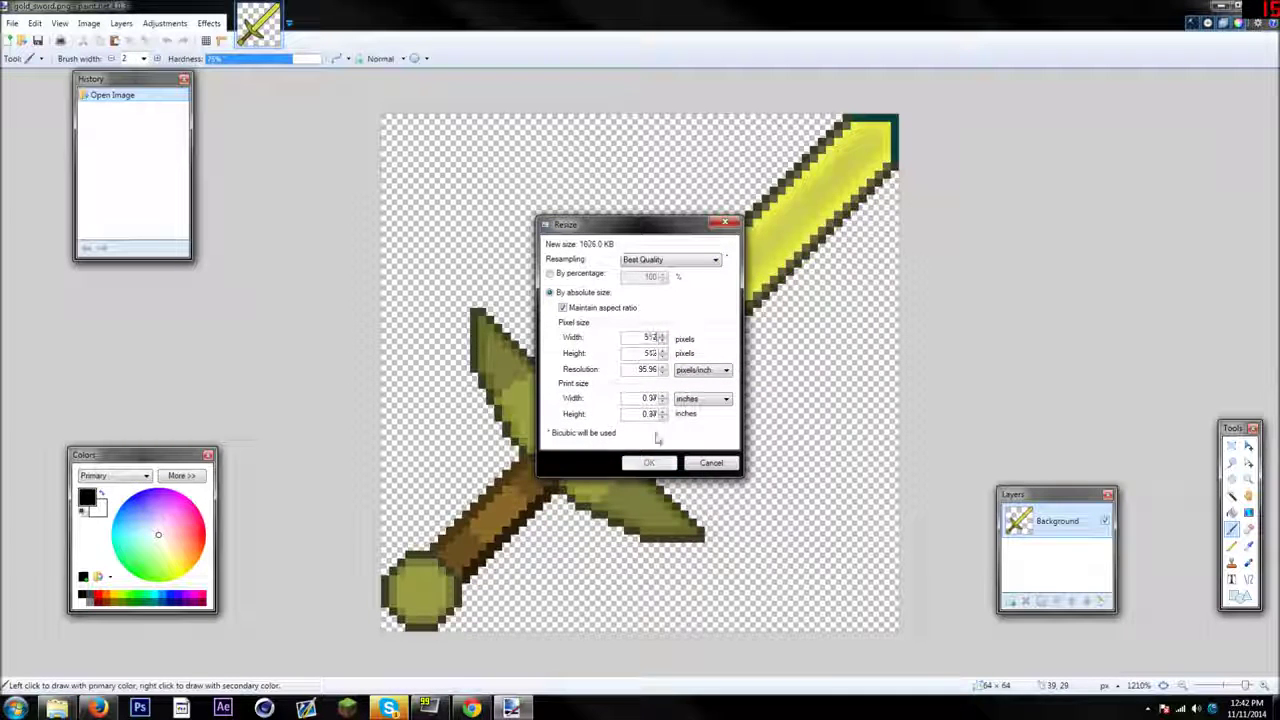
{"action": "left_click", "coordinate": [650, 463]}
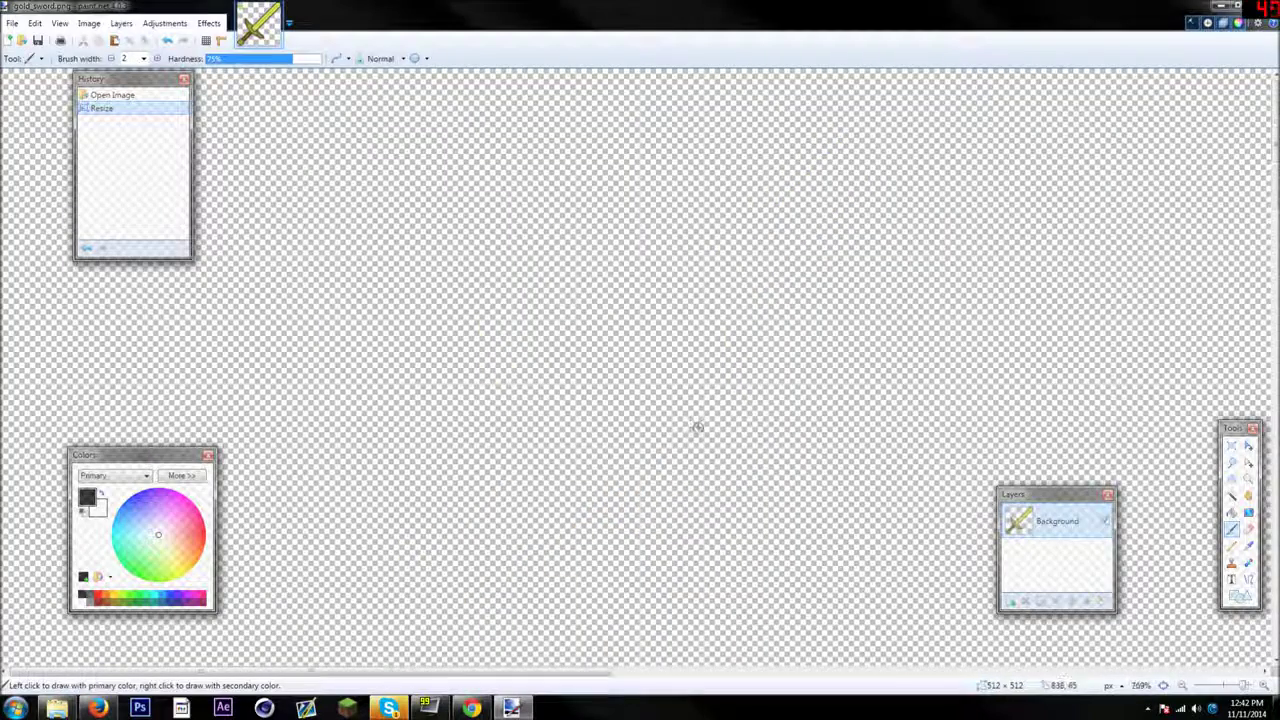
{"action": "key", "text": "ctrl+0"}
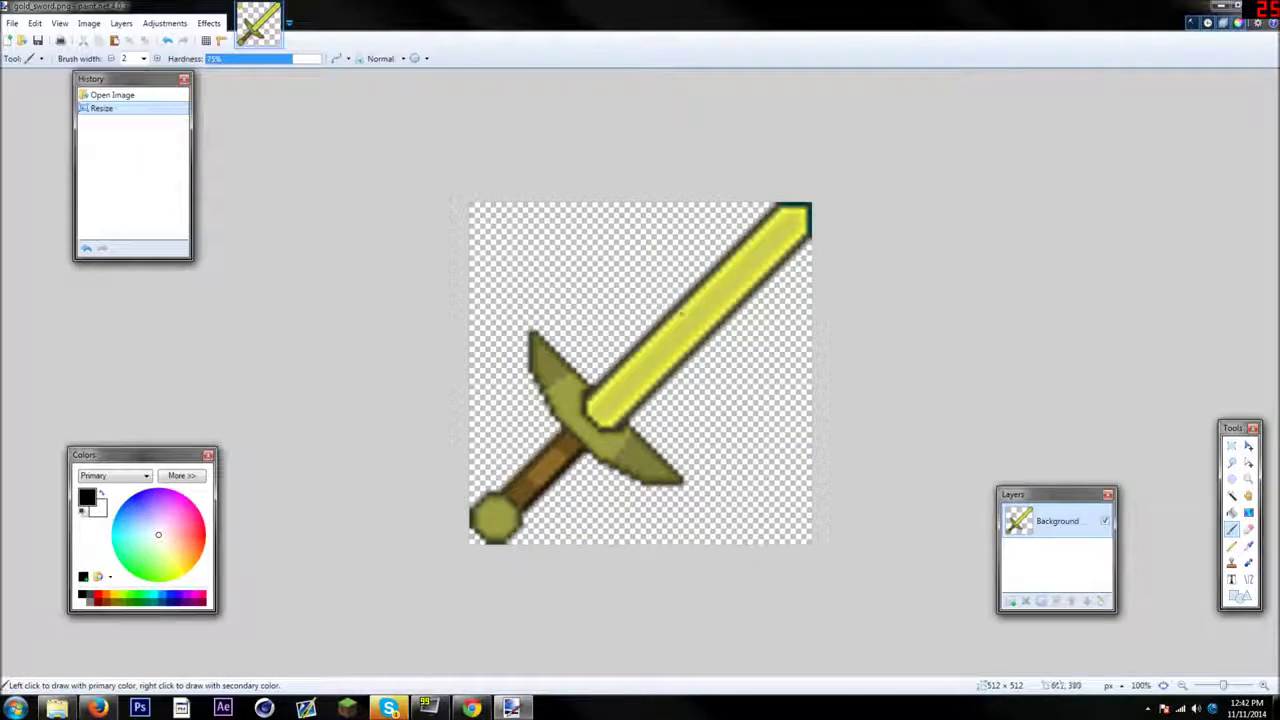
Fade the sword by setting its brightness to 100 and its contrast to -72
{"action": "left_click", "coordinate": [165, 23]}
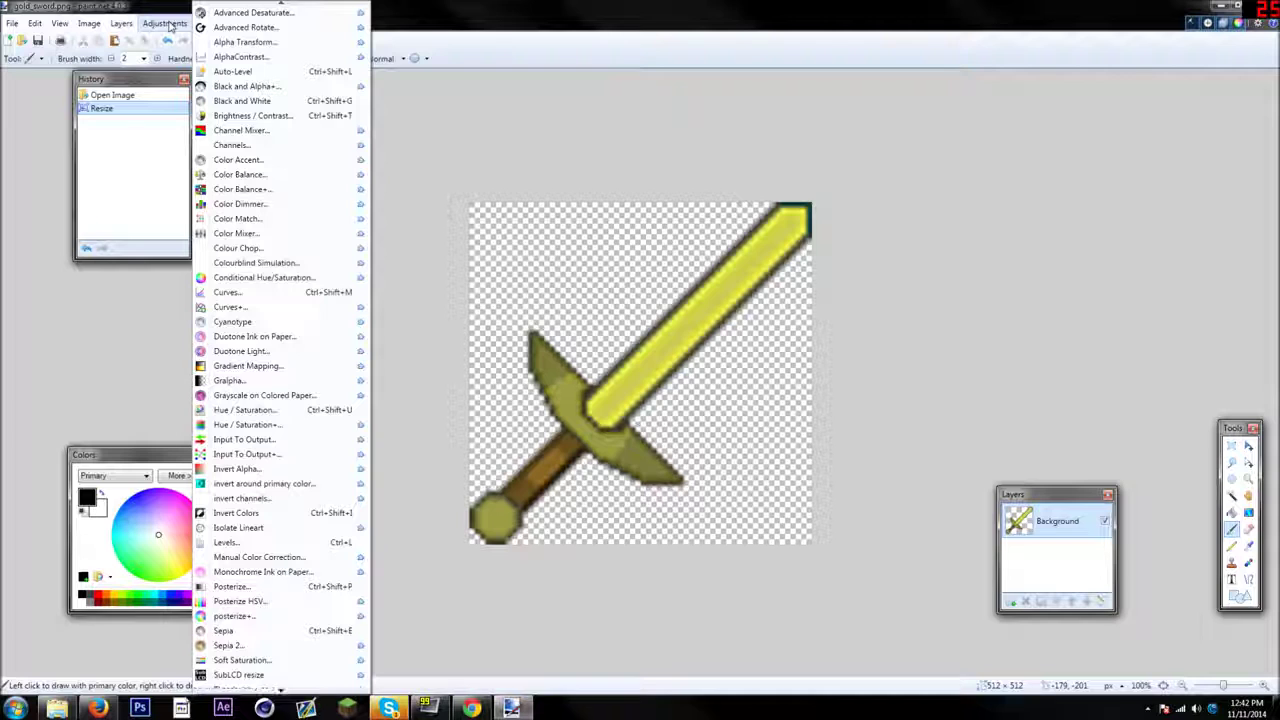
{"action": "left_click", "coordinate": [240, 118]}
{"action": "left_click_drag", "start_coordinate": [608, 330], "coordinate": [706, 329]}
{"action": "left_click_drag", "start_coordinate": [606, 363], "coordinate": [558, 364]}
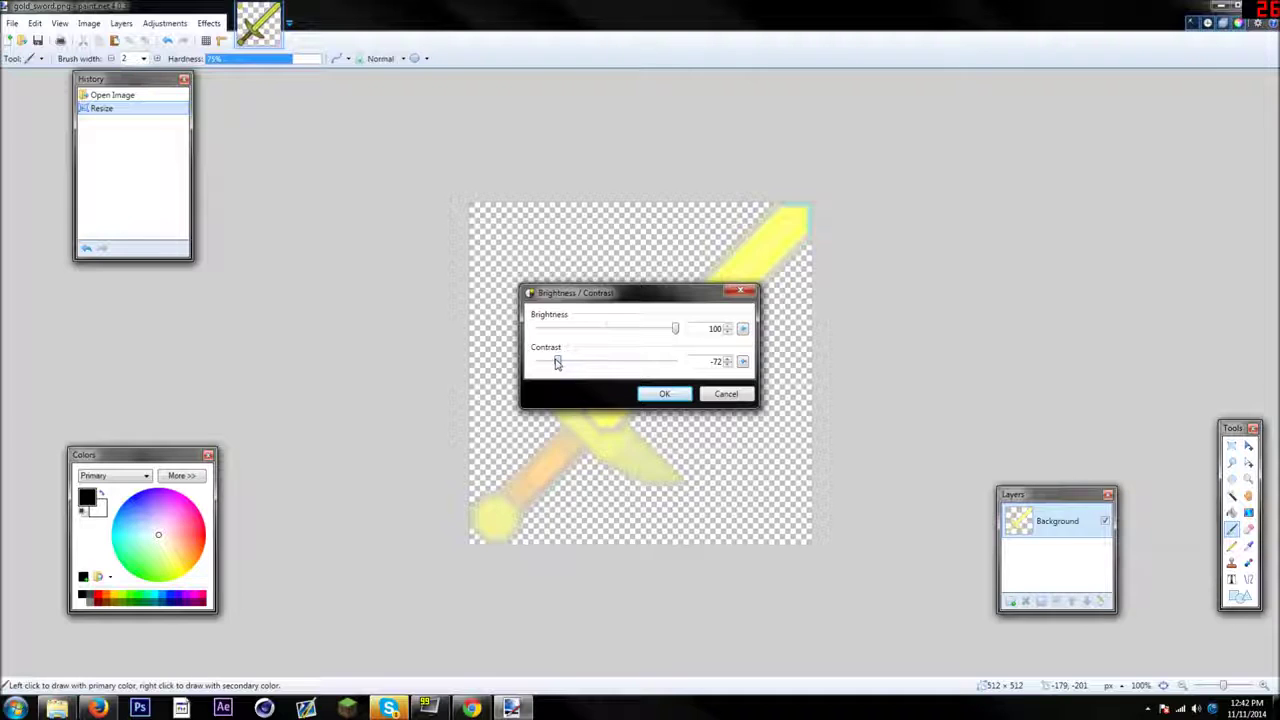
{"action": "left_click", "coordinate": [665, 393]}
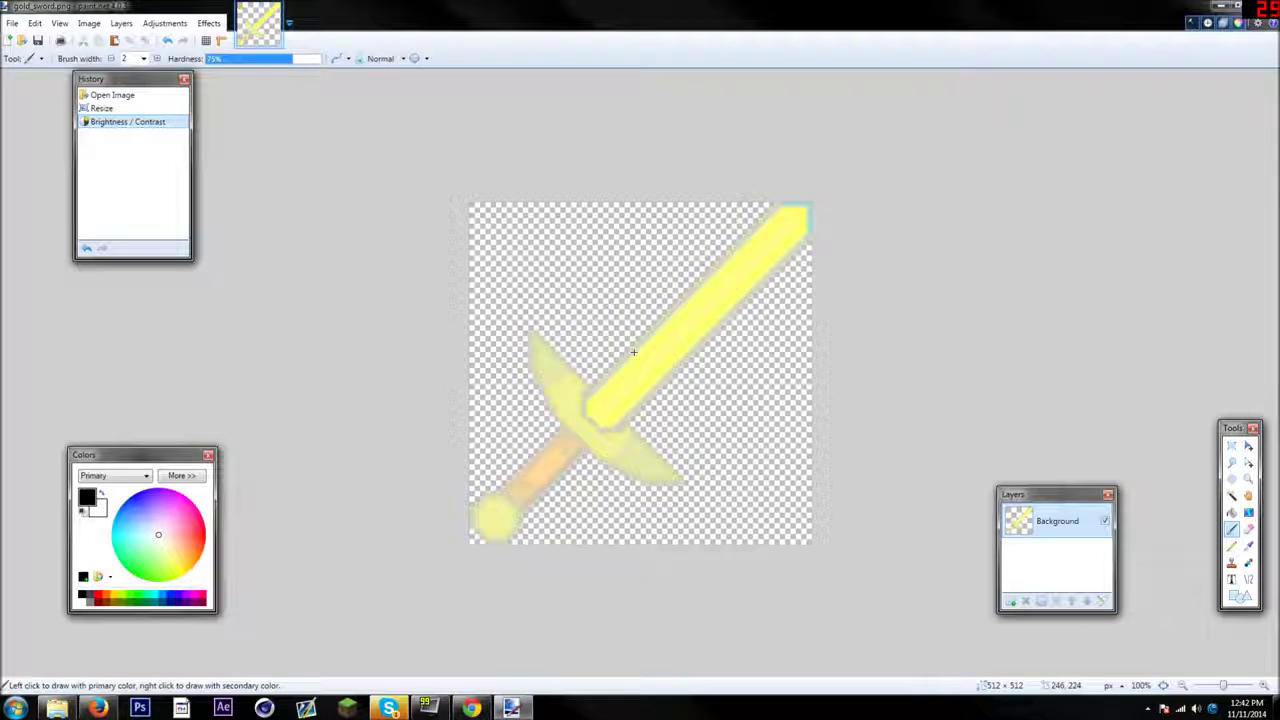
Add a new layer above the background and swap the Tools and History windows to opposite sides of the canvas
{"action": "left_click", "coordinate": [1011, 601]}
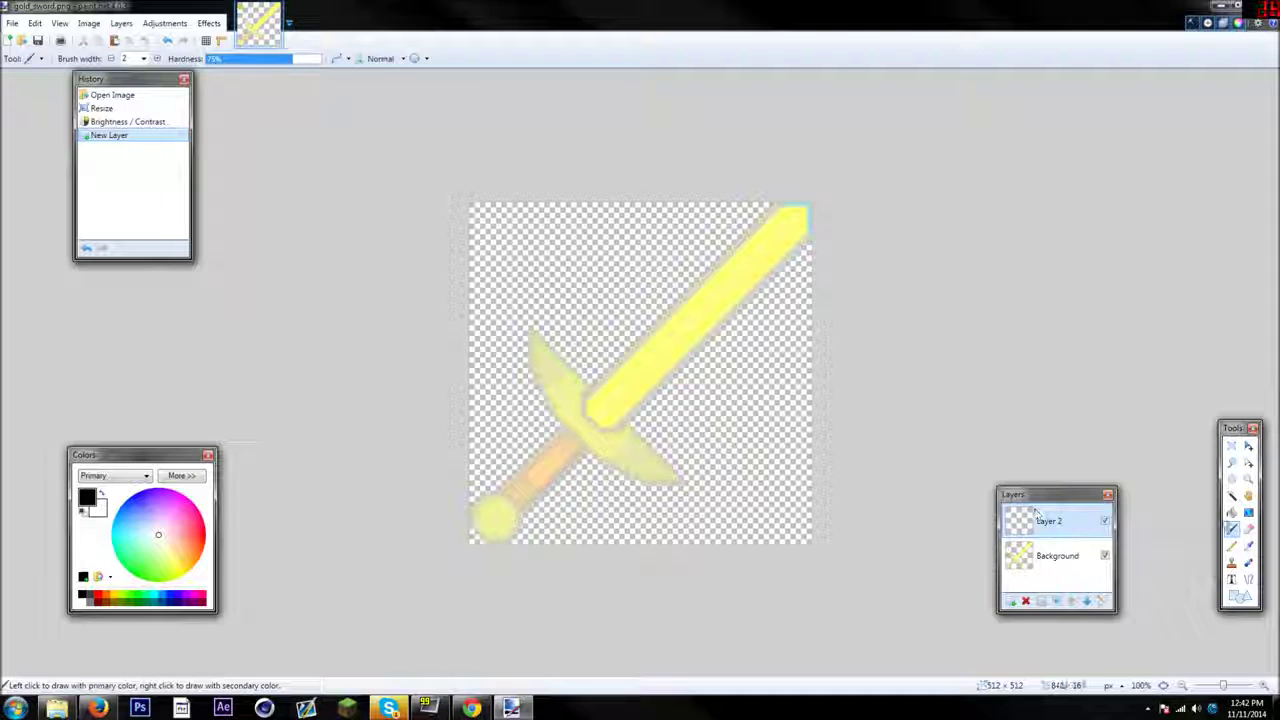
{"action": "left_click_drag", "start_coordinate": [1235, 428], "coordinate": [249, 217]}
{"action": "left_click_drag", "start_coordinate": [130, 79], "coordinate": [1078, 124]}
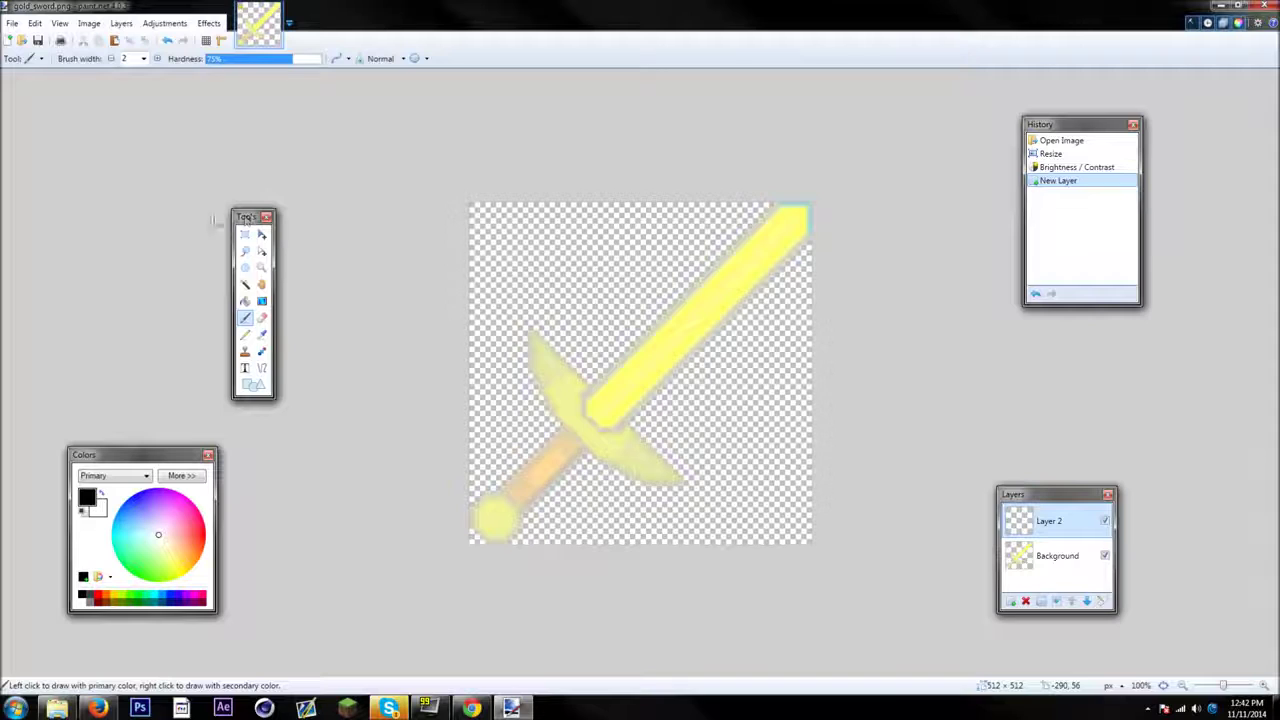
{"action": "left_click_drag", "start_coordinate": [250, 216], "coordinate": [138, 207]}
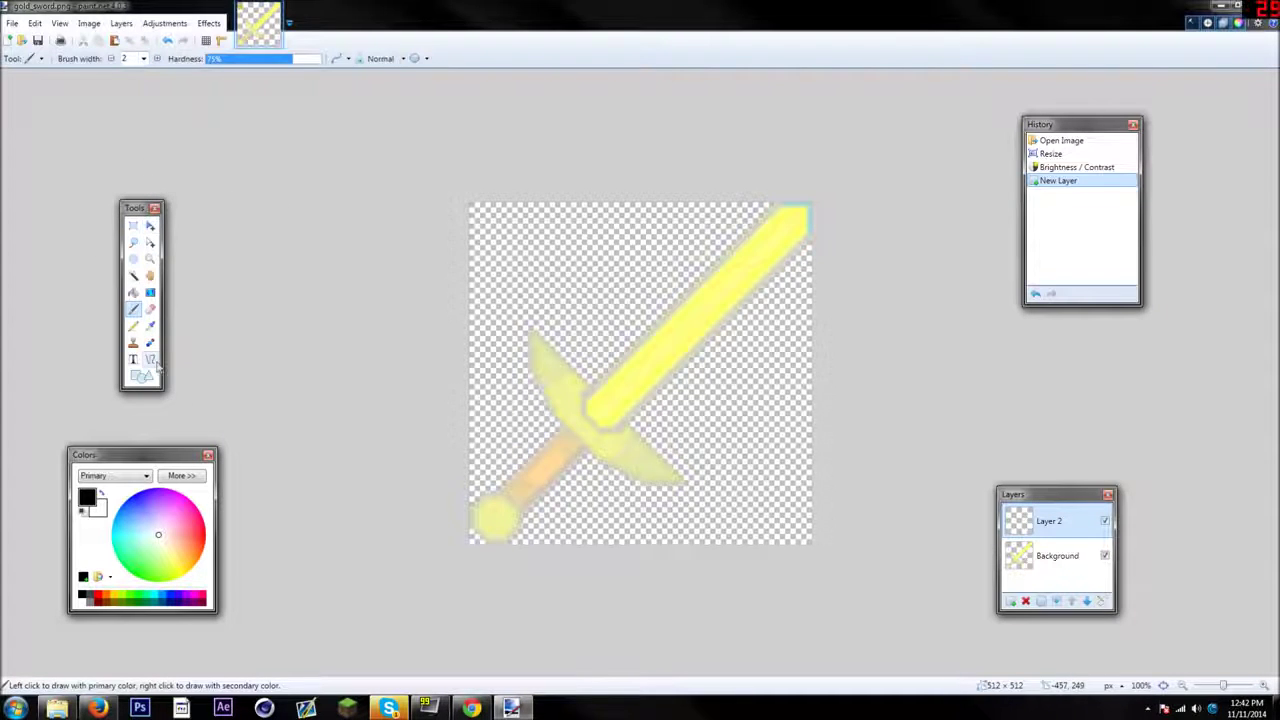
Set the Line / Curve tool to brush width 10, test it with a short line along the blade and undo that line
{"action": "left_click", "coordinate": [150, 359]}
{"action": "left_click", "coordinate": [182, 58]}
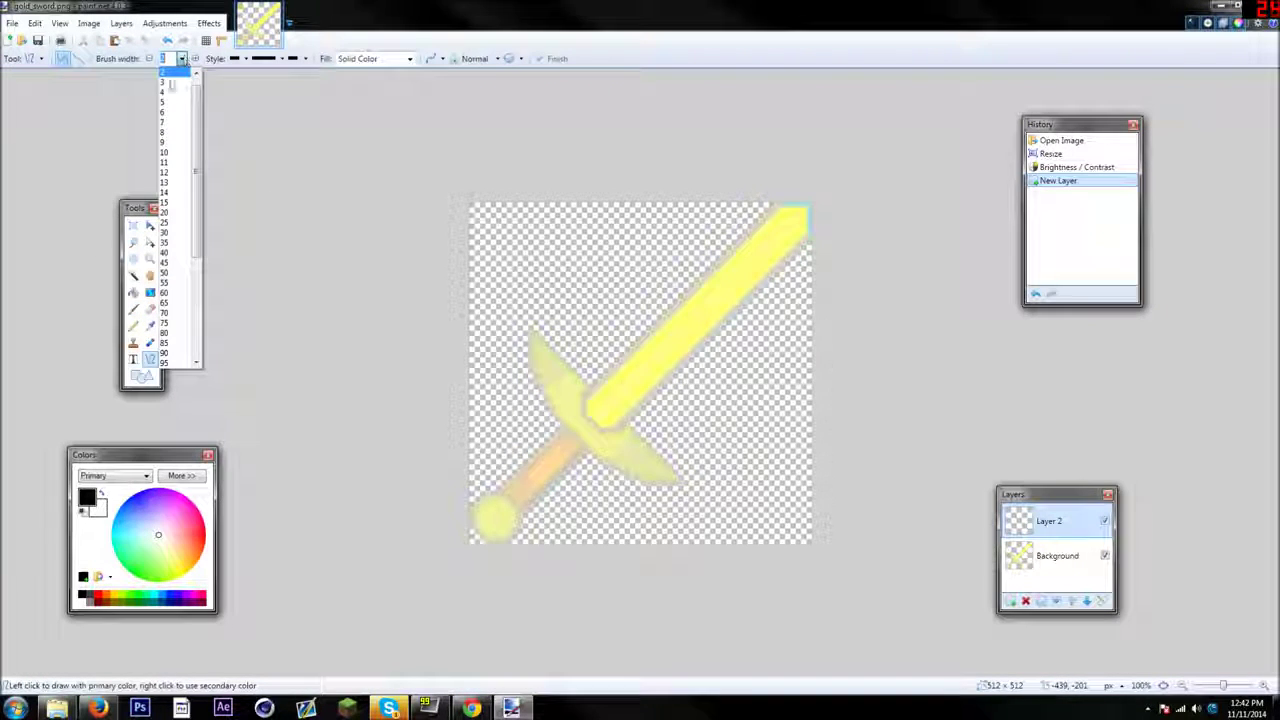
{"action": "left_click", "coordinate": [166, 147]}
{"action": "mouse_move", "coordinate": [768, 222]}
{"action": "left_mouse_down"}
{"action": "mouse_move", "coordinate": [686, 277]}
{"action": "mouse_move", "coordinate": [668, 310]}
{"action": "left_mouse_up"}
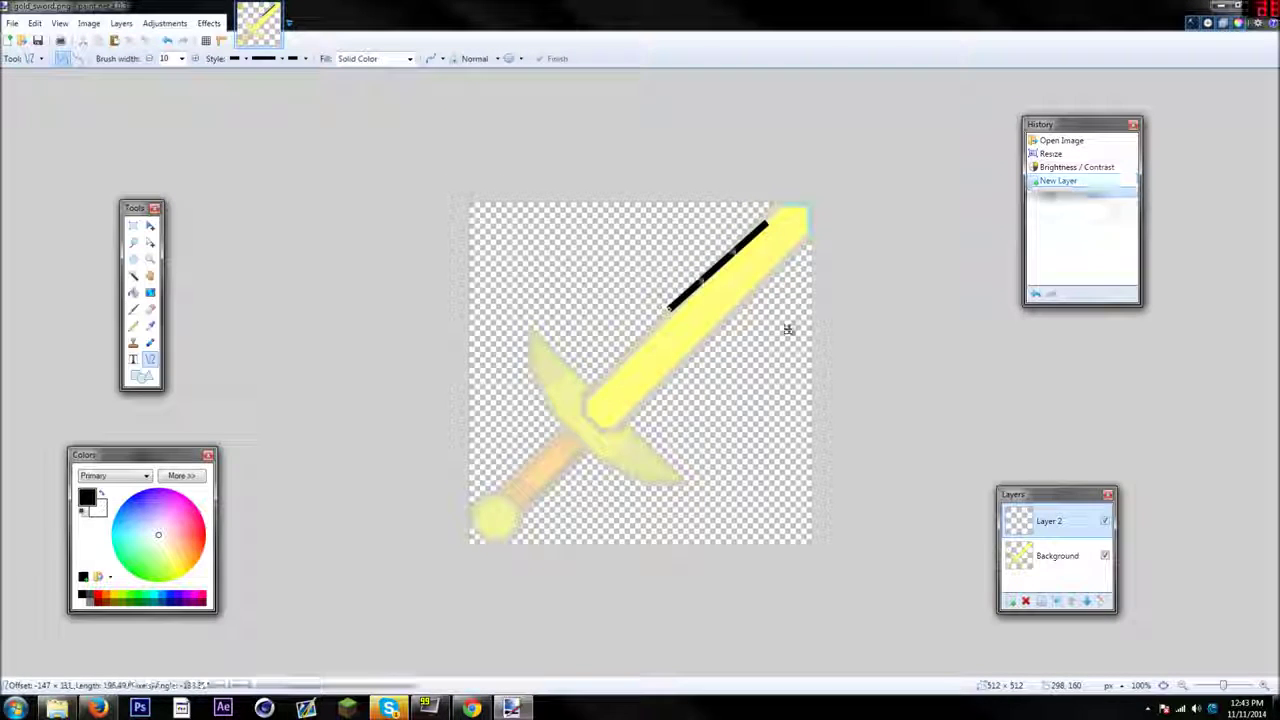
{"action": "left_click", "coordinate": [169, 40]}
Trace both long edges of the blade on the new layer with straight black lines, each about 415 pixels long
{"action": "scroll", "coordinate": [643, 196], "scroll_direction": "up", "scroll_amount": 2}
{"action": "scroll", "coordinate": [823, 151], "scroll_direction": "down", "scroll_amount": 1}
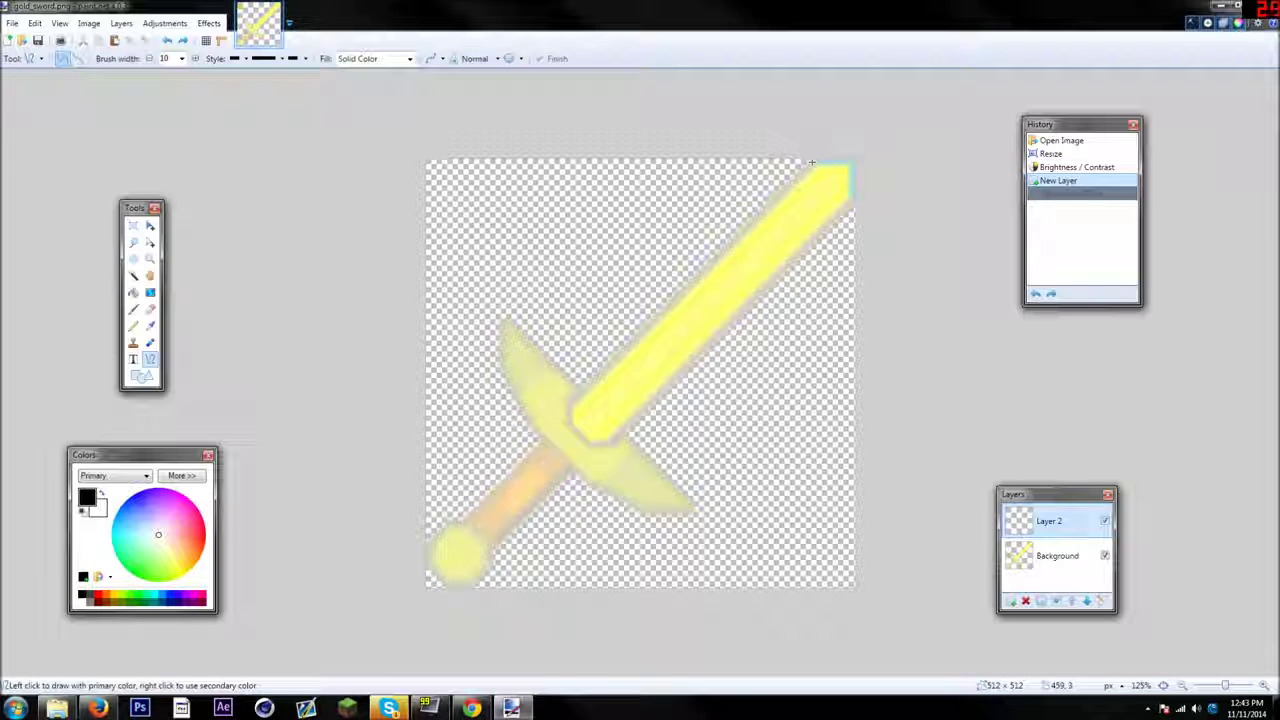
{"action": "mouse_move", "coordinate": [812, 163]}
{"action": "left_mouse_down"}
{"action": "mouse_move", "coordinate": [594, 366]}
{"action": "mouse_move", "coordinate": [568, 408]}
{"action": "left_mouse_up"}
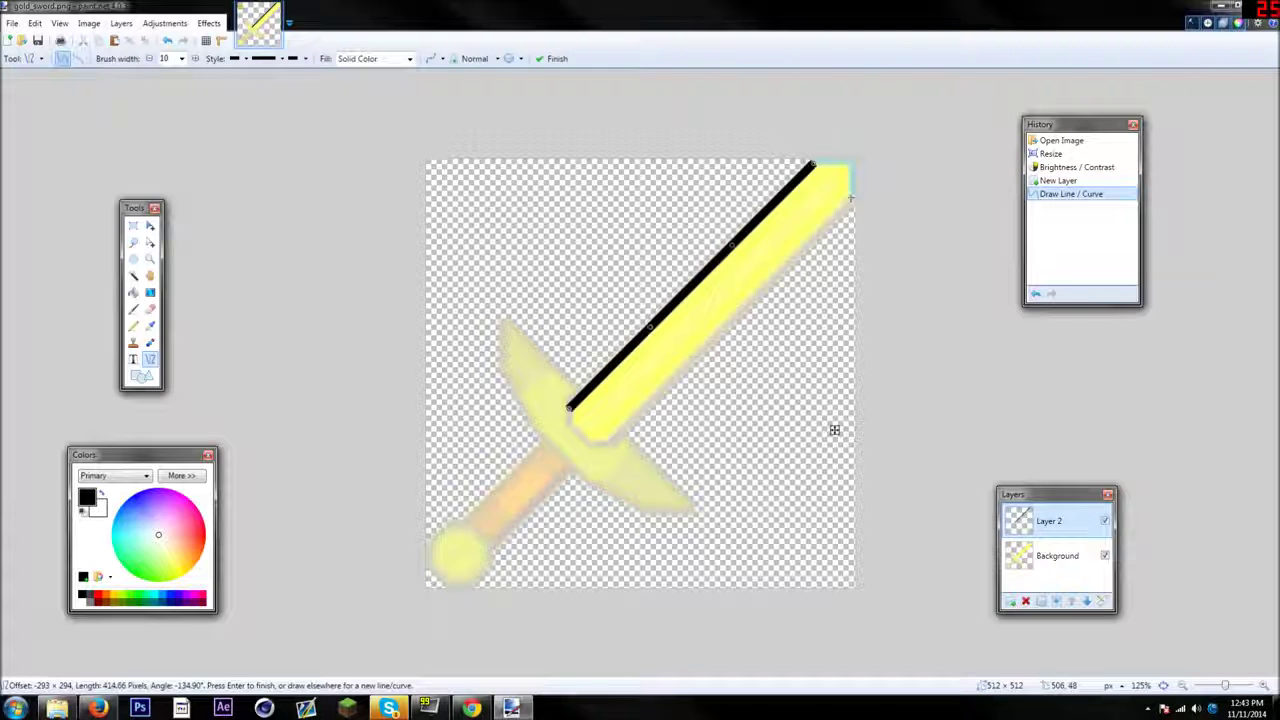
{"action": "left_click_drag", "start_coordinate": [850, 198], "coordinate": [611, 443]}
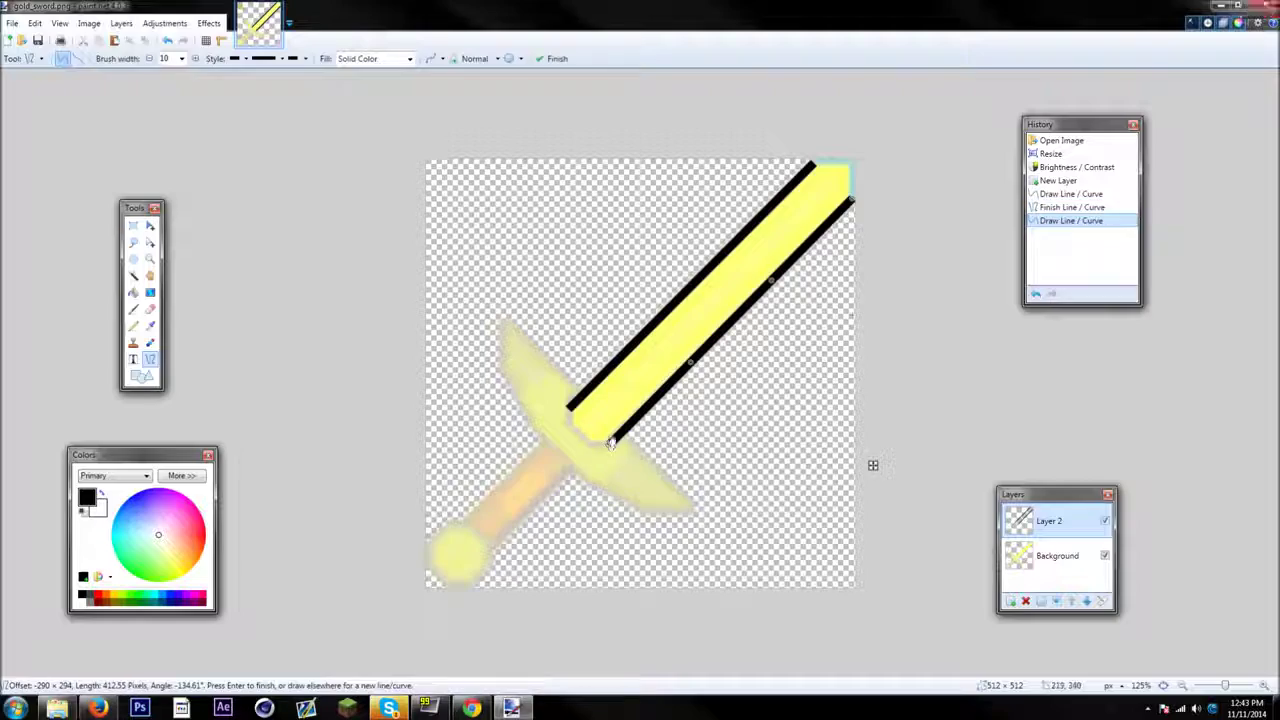
Move the History and Layers windows off the blade and close its tip outline with a horizontal and a vertical black line
{"action": "scroll", "coordinate": [951, 237], "scroll_direction": "up", "scroll_amount": 5}
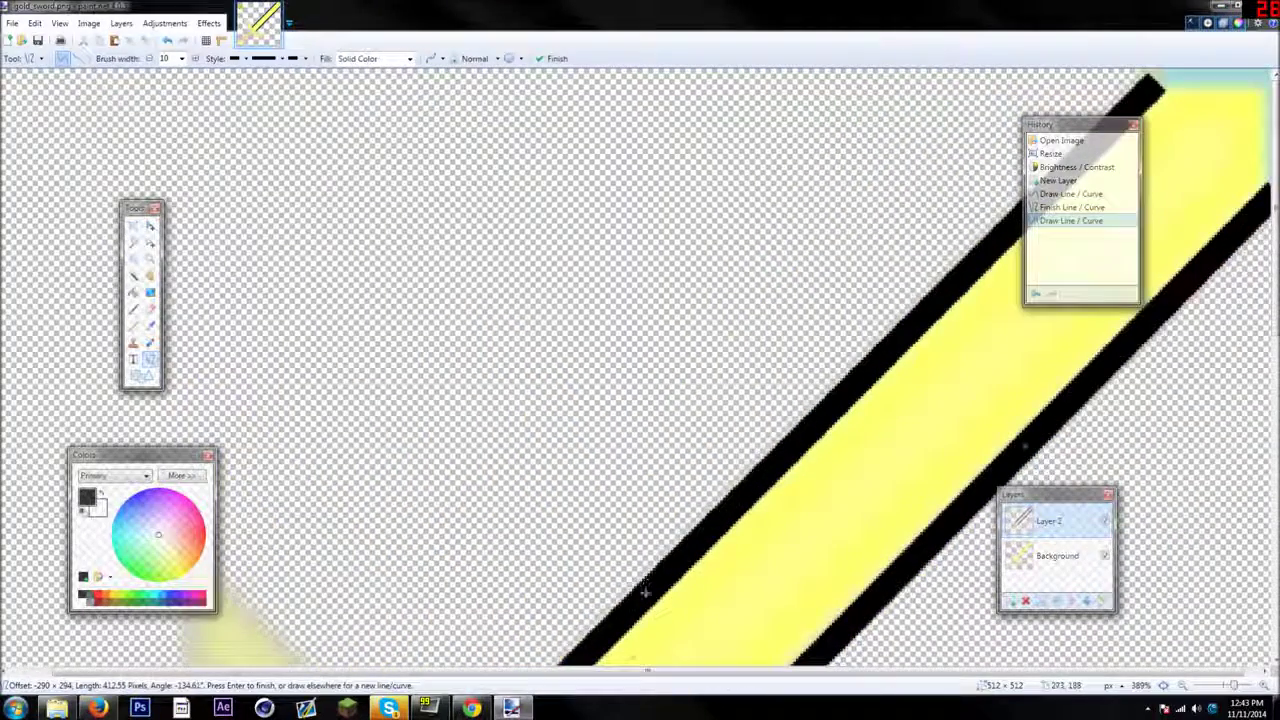
{"action": "left_click_drag", "start_coordinate": [628, 672], "coordinate": [698, 682]}
{"action": "left_click_drag", "start_coordinate": [1060, 124], "coordinate": [556, 177]}
{"action": "left_click_drag", "start_coordinate": [1058, 503], "coordinate": [413, 427]}
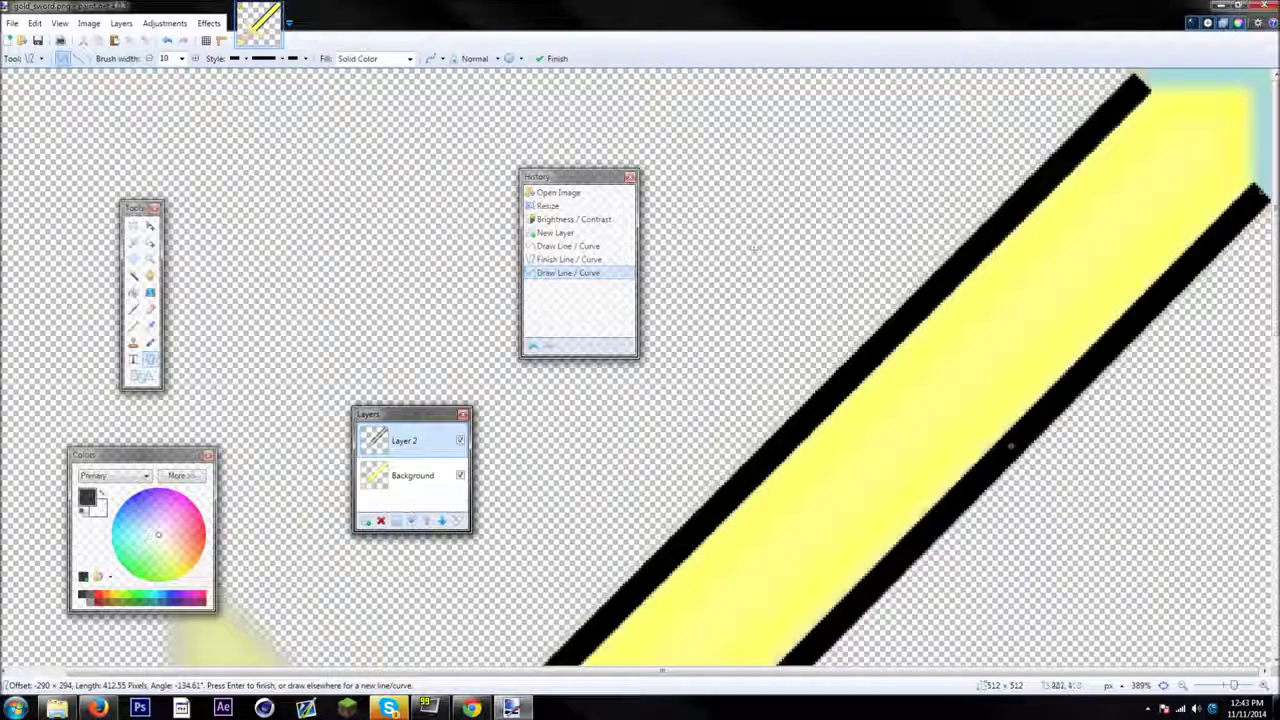
{"action": "left_click_drag", "start_coordinate": [1132, 86], "coordinate": [1268, 82]}
{"action": "mouse_move", "coordinate": [1258, 201]}
{"action": "left_mouse_down"}
{"action": "mouse_move", "coordinate": [1262, 94]}
{"action": "mouse_move", "coordinate": [1250, 89]}
{"action": "left_mouse_up"}
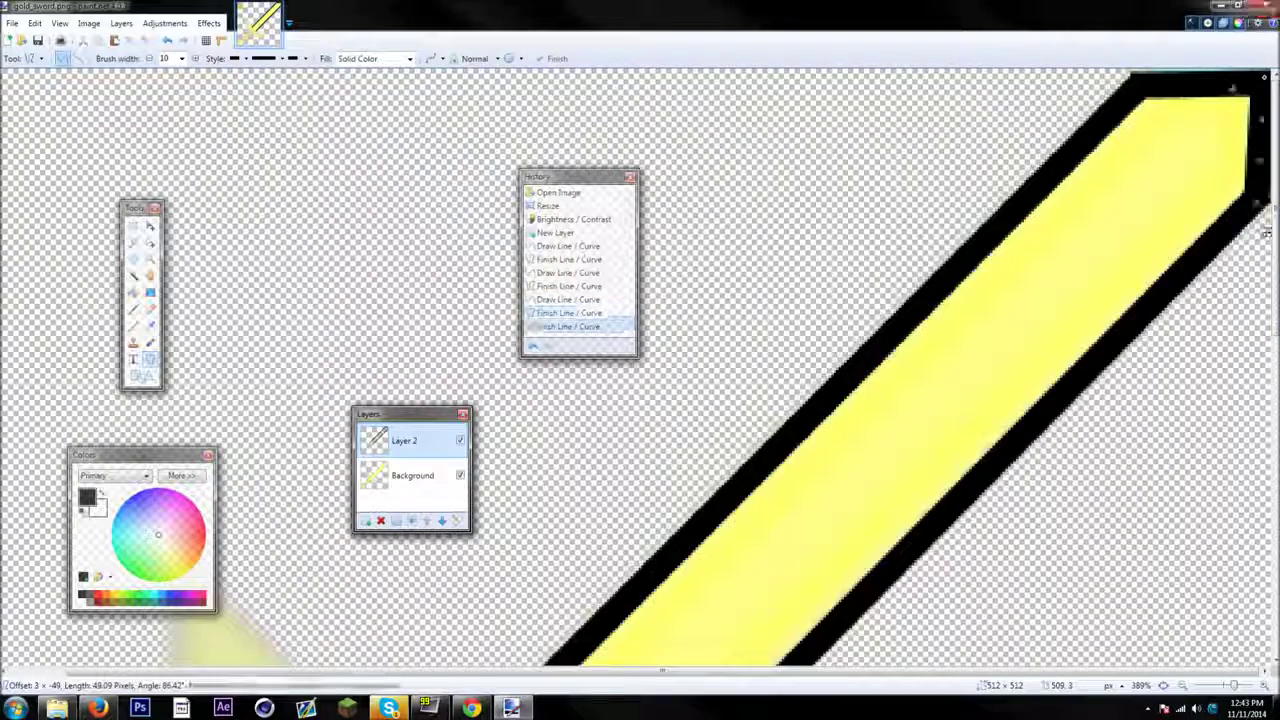
Move the History and Layers windows off the sword and close the blade's guard end with a curved black line
{"action": "left_click", "coordinate": [1031, 137]}
{"action": "scroll", "coordinate": [1031, 137], "scroll_direction": "down", "scroll_amount": 6}
{"action": "left_click_drag", "start_coordinate": [570, 177], "coordinate": [1153, 190]}
{"action": "scroll", "coordinate": [600, 345], "scroll_direction": "up", "scroll_amount": 2}
{"action": "left_click_drag", "start_coordinate": [418, 420], "coordinate": [103, 85]}
{"action": "scroll", "coordinate": [600, 560], "scroll_direction": "up", "scroll_amount": 2}
{"action": "left_click_drag", "start_coordinate": [415, 287], "coordinate": [540, 418]}
{"action": "left_click_drag", "start_coordinate": [455, 331], "coordinate": [442, 342]}
{"action": "left_click_drag", "start_coordinate": [505, 380], "coordinate": [483, 388]}
{"action": "key", "text": "Return"}
{"action": "scroll", "coordinate": [591, 354], "scroll_direction": "down", "scroll_amount": 3}
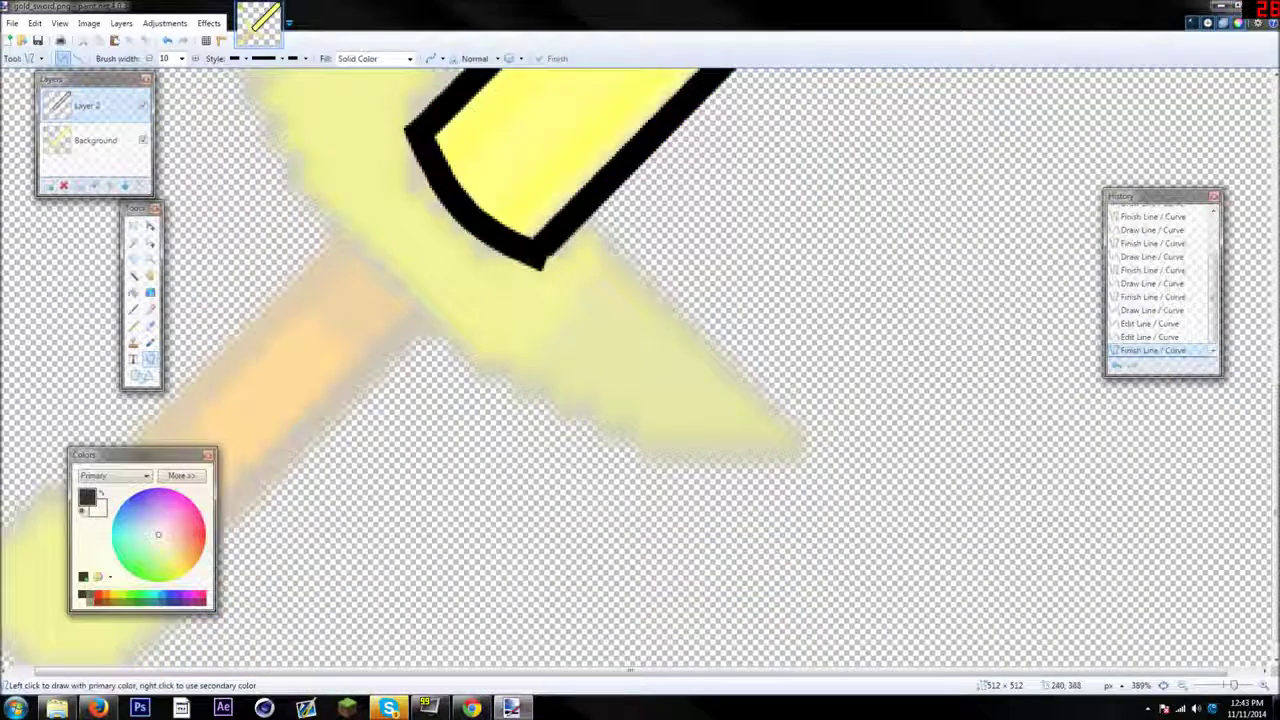
Touch up the lower corner of the blade's guard end with Paintbrush dabs at brush width 10
{"action": "left_click", "coordinate": [133, 308]}
{"action": "left_click", "coordinate": [538, 254]}
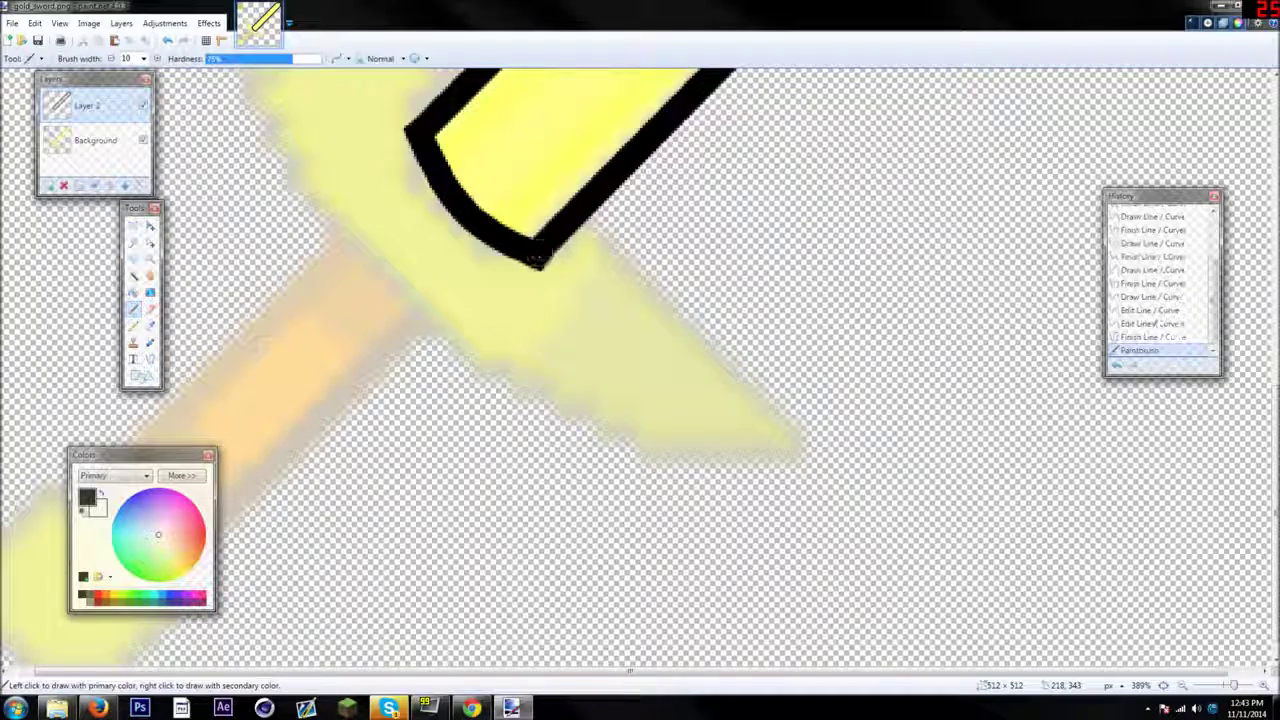
{"action": "left_click", "coordinate": [554, 243]}
{"action": "scroll", "coordinate": [560, 245], "scroll_direction": "down", "scroll_amount": 15}
{"action": "scroll", "coordinate": [646, 343], "scroll_direction": "up", "scroll_amount": 11}
{"action": "scroll", "coordinate": [646, 343], "scroll_direction": "down", "scroll_amount": 2}
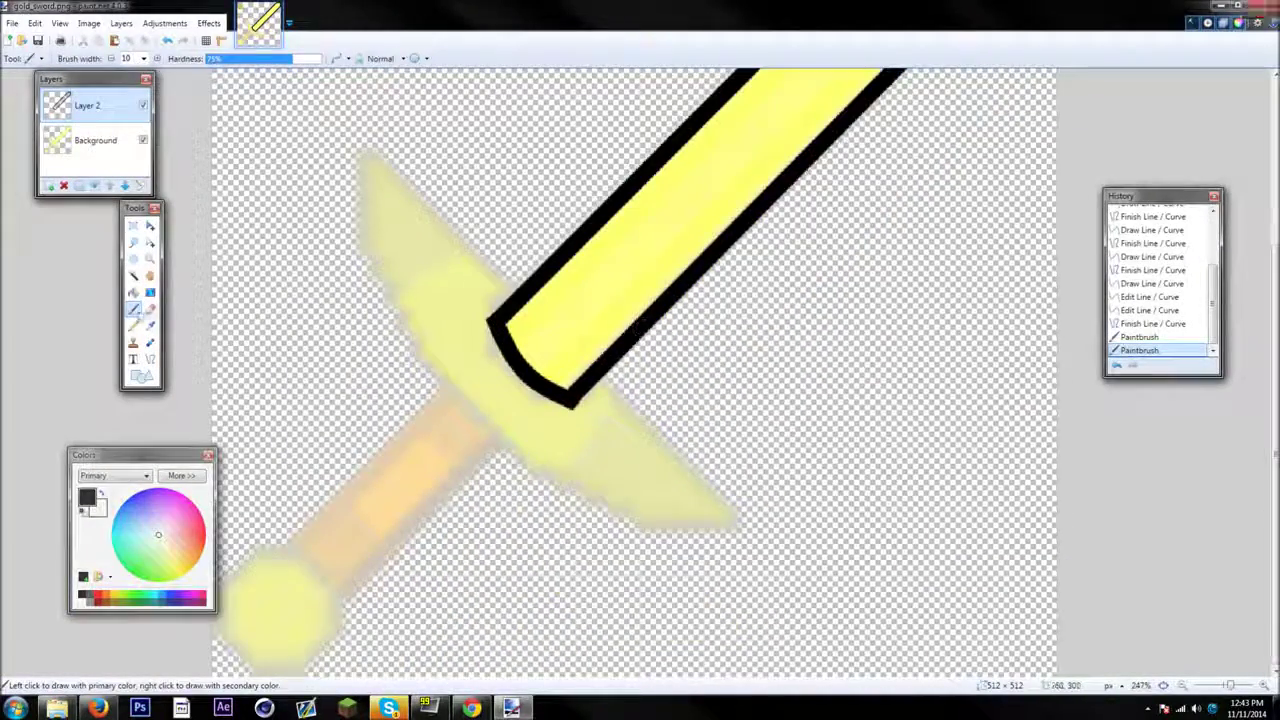
Trace the guard's two blade-side edges with straight black lines about 125 and 130 pixels long
{"action": "left_click", "coordinate": [151, 360]}
{"action": "left_click_drag", "start_coordinate": [598, 375], "coordinate": [746, 519]}
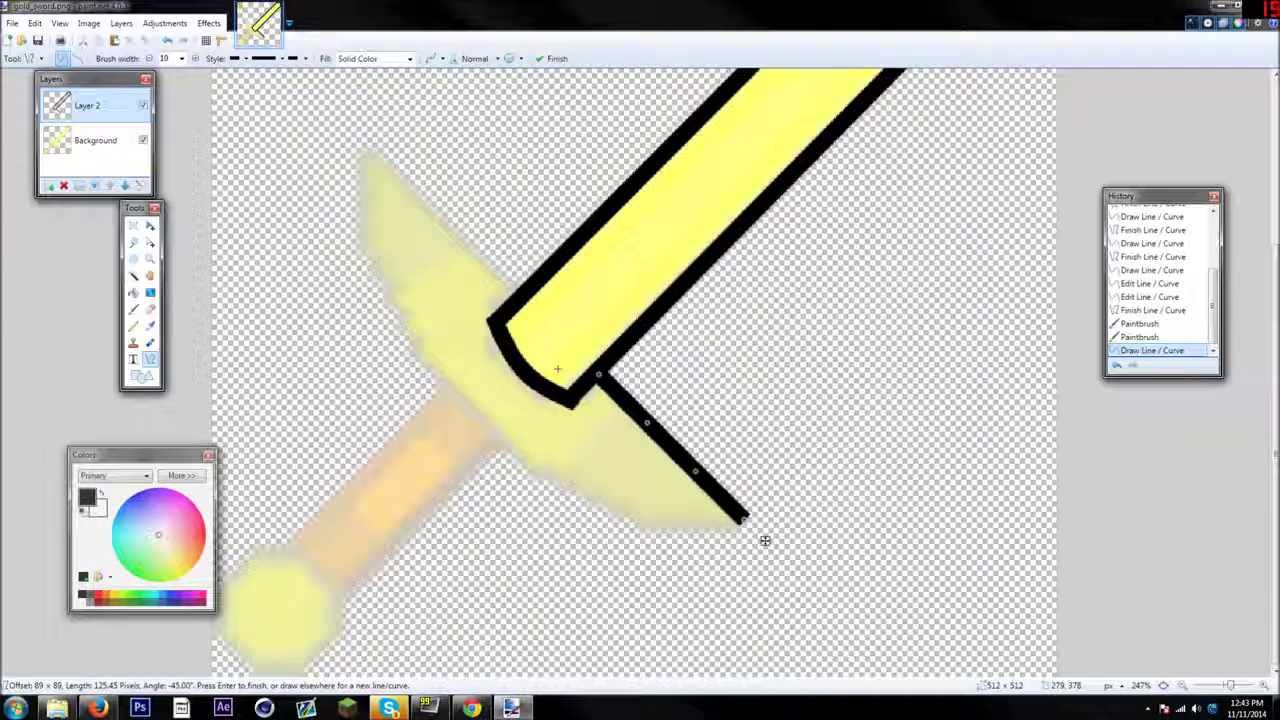
{"action": "left_click_drag", "start_coordinate": [519, 292], "coordinate": [365, 145]}
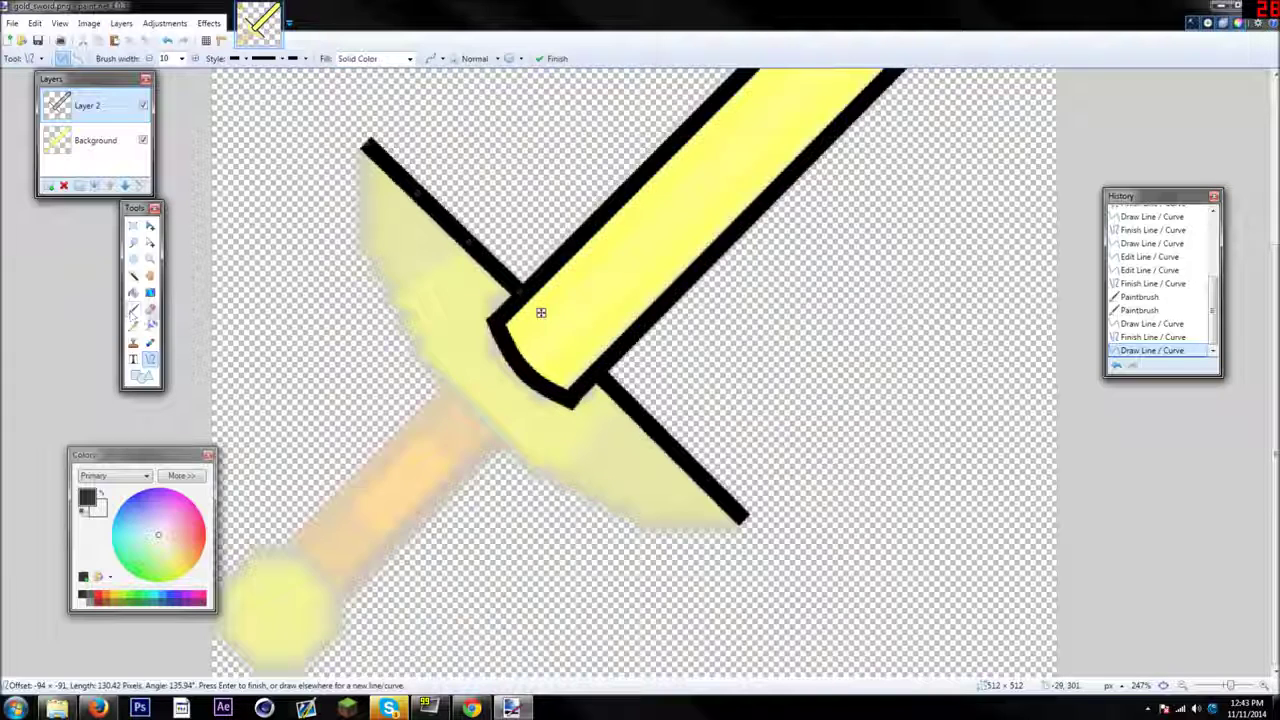
Trace the guard's outer edge with two black curves meeting at the grip, bent to follow the original shape, about 181 and 194 pixels long
{"action": "left_click_drag", "start_coordinate": [468, 407], "coordinate": [365, 140]}
{"action": "left_click_drag", "start_coordinate": [397, 232], "coordinate": [370, 231]}
{"action": "left_click_drag", "start_coordinate": [432, 318], "coordinate": [405, 333]}
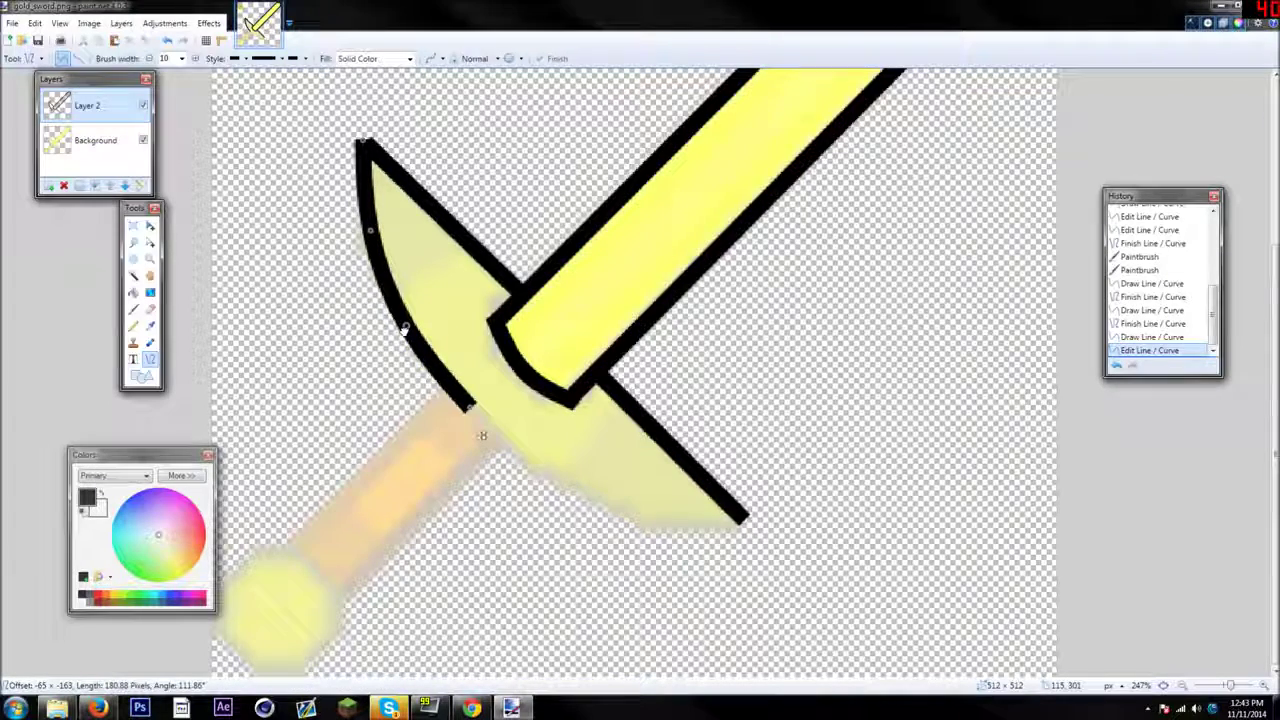
{"action": "left_click_drag", "start_coordinate": [742, 517], "coordinate": [462, 403]}
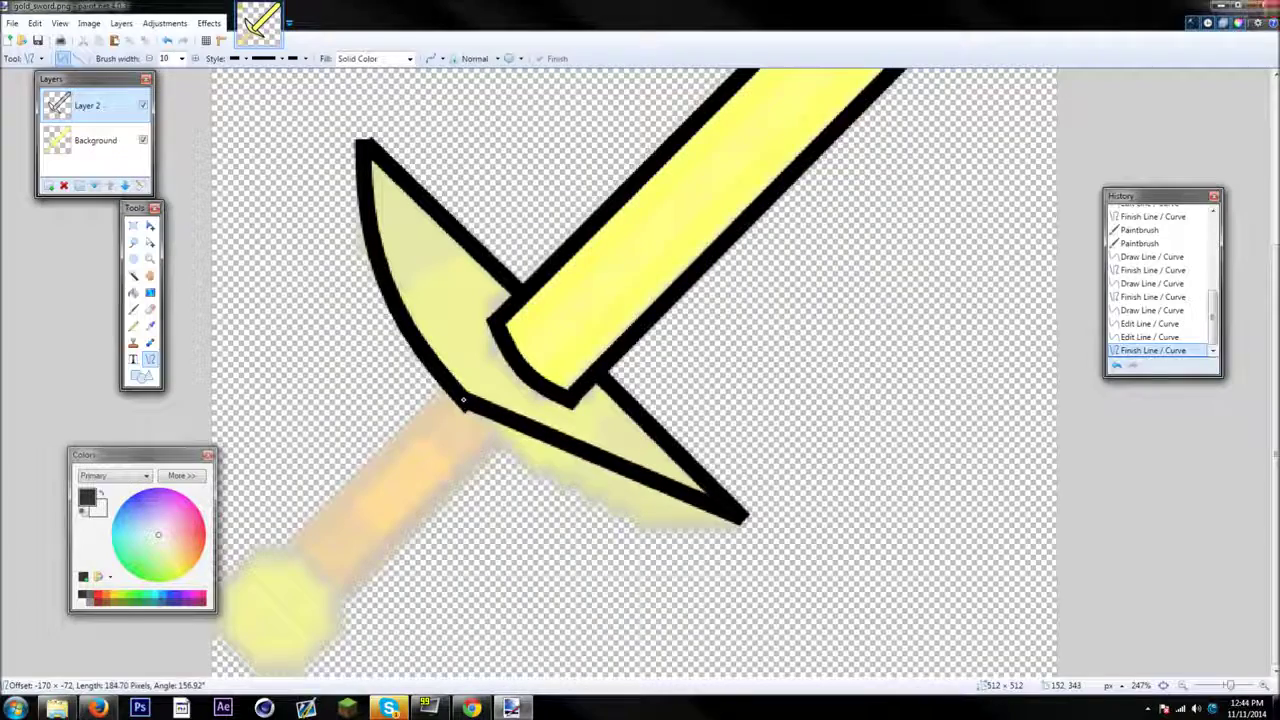
{"action": "left_click_drag", "start_coordinate": [563, 443], "coordinate": [549, 465]}
{"action": "left_click_drag", "start_coordinate": [646, 482], "coordinate": [628, 518]}
{"action": "left_click_drag", "start_coordinate": [543, 467], "coordinate": [538, 465]}
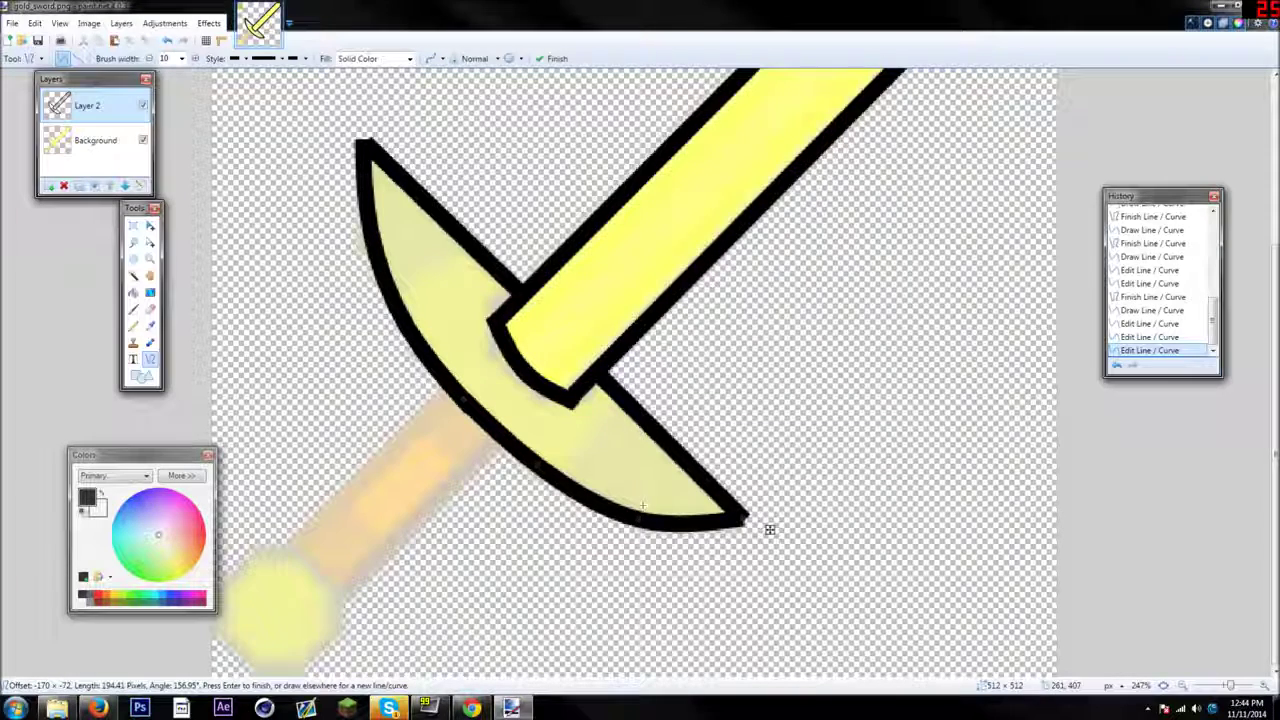
Round off both pointed tips of the guard with black Paintbrush dabs at brush width 10
{"action": "left_click", "coordinate": [133, 309]}
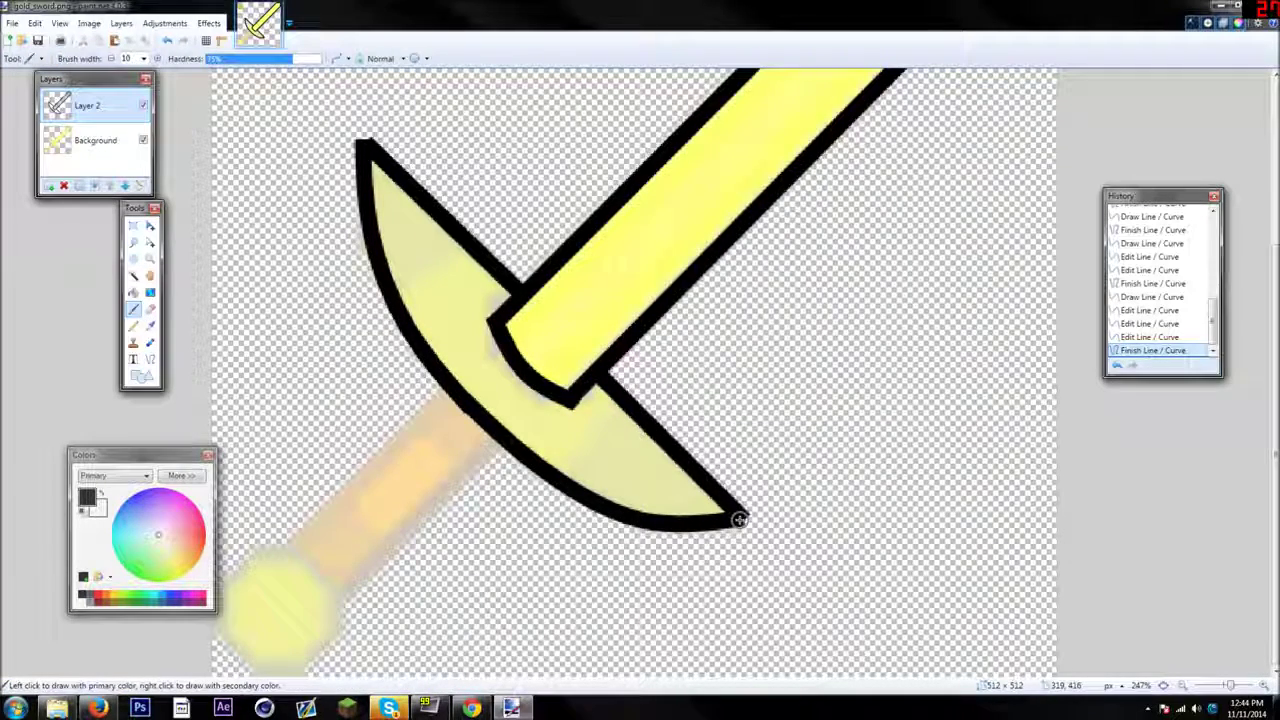
{"action": "left_click", "coordinate": [741, 518]}
{"action": "left_click", "coordinate": [364, 143]}
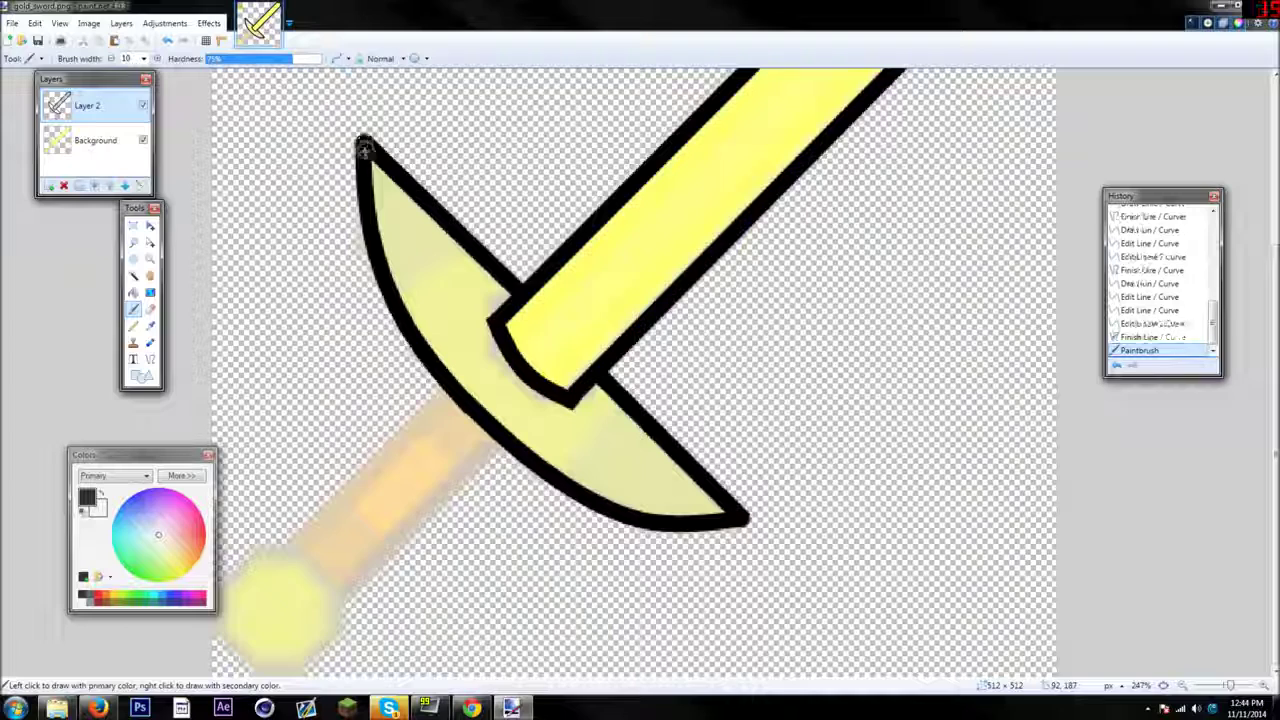
Trace both long sides of the grip with straight black lines from the guard to the pommel, the second about 137 pixels long
{"action": "left_click", "coordinate": [150, 360]}
{"action": "mouse_move", "coordinate": [445, 383]}
{"action": "left_mouse_down"}
{"action": "mouse_move", "coordinate": [400, 408]}
{"action": "mouse_move", "coordinate": [292, 518]}
{"action": "mouse_move", "coordinate": [282, 548]}
{"action": "left_mouse_up"}
{"action": "left_click_drag", "start_coordinate": [500, 442], "coordinate": [344, 600]}
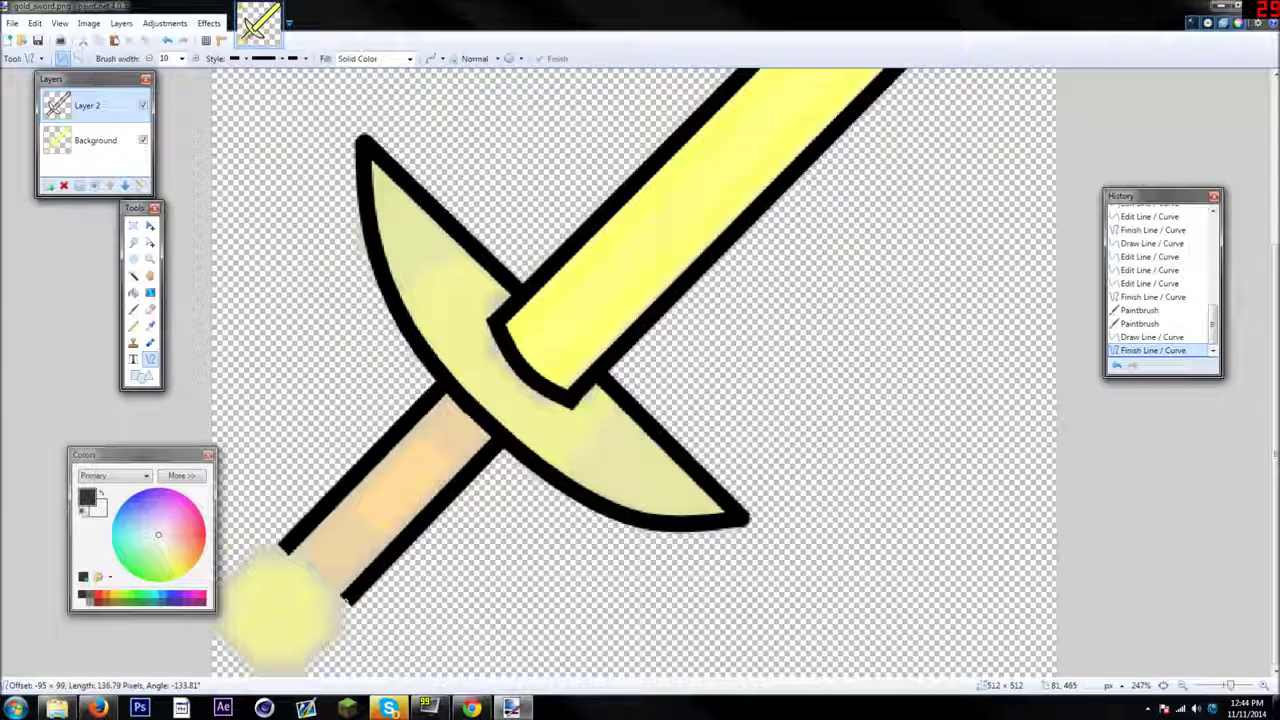
Outline the round pommel freehand in black with the Paintbrush, moving the Colors window off the canvas while painting and back when done
{"action": "left_click", "coordinate": [133, 309]}
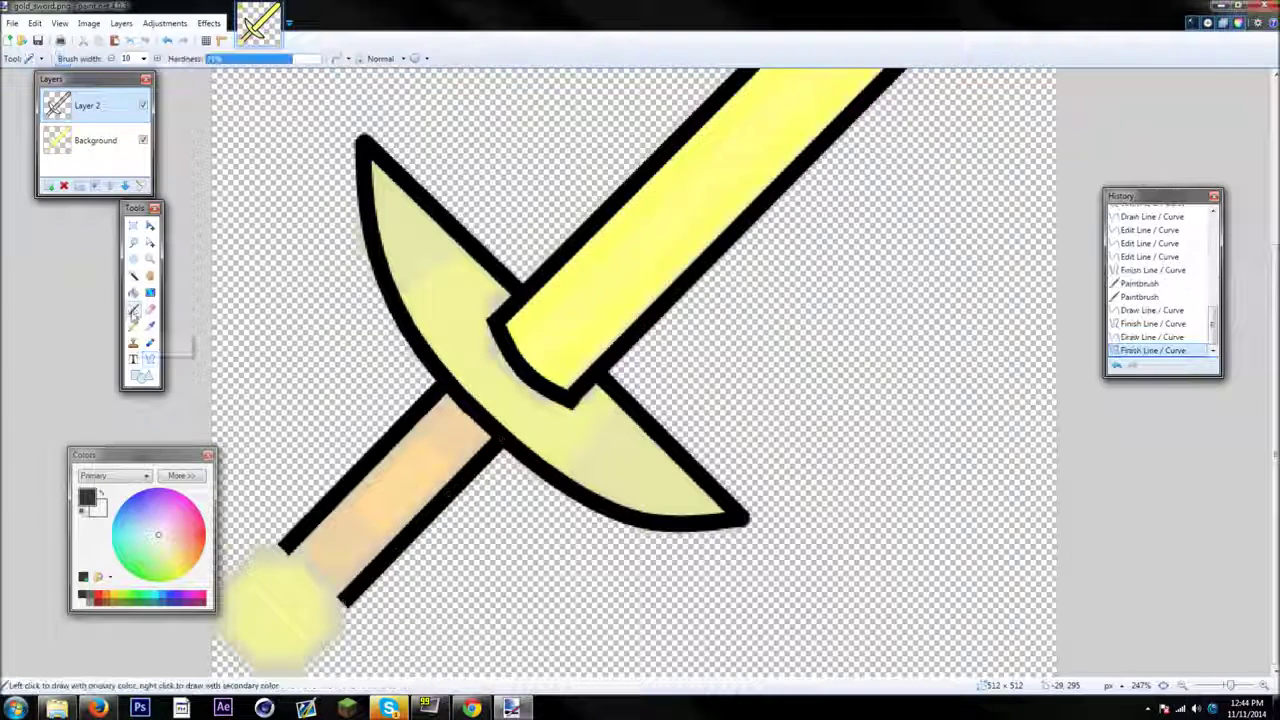
{"action": "left_click_drag", "start_coordinate": [100, 455], "coordinate": [785, 245]}
{"action": "scroll", "coordinate": [388, 470], "scroll_direction": "up", "scroll_amount": 2}
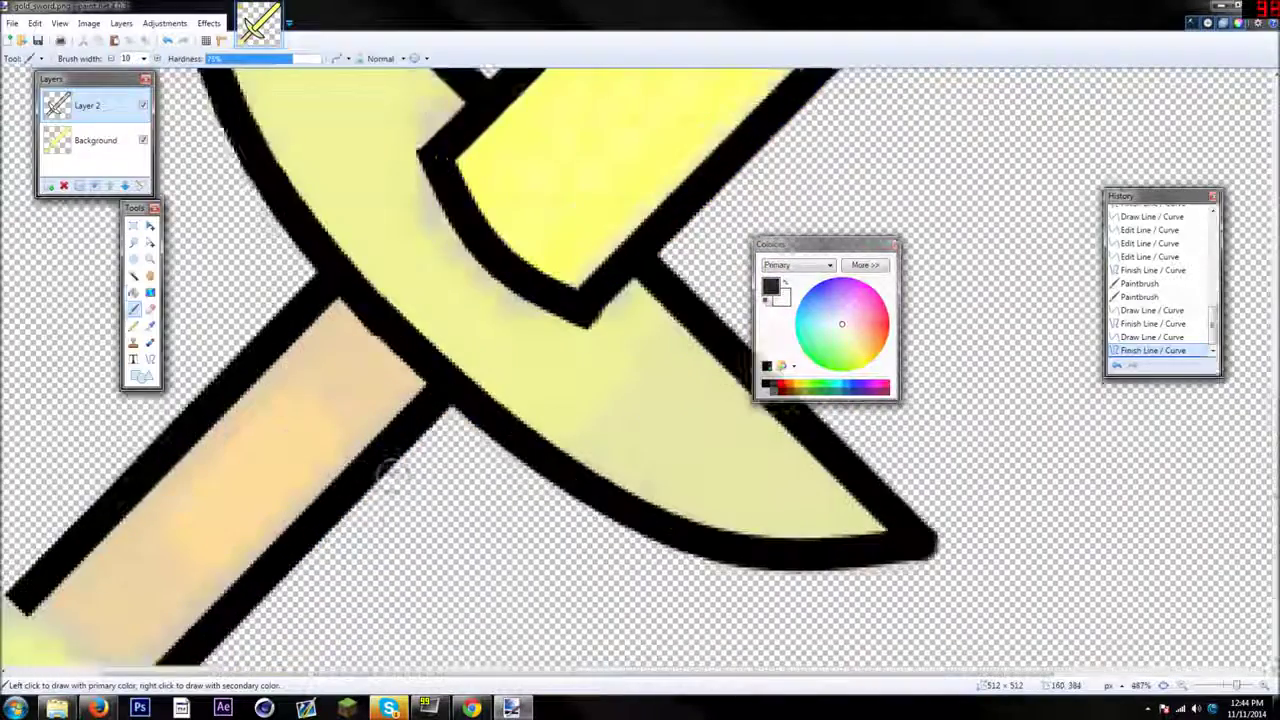
{"action": "scroll", "coordinate": [392, 474], "scroll_direction": "down", "scroll_amount": 2}
{"action": "left_click_drag", "start_coordinate": [450, 673], "coordinate": [342, 674]}
{"action": "mouse_move", "coordinate": [87, 427]}
{"action": "left_mouse_down"}
{"action": "mouse_move", "coordinate": [147, 423]}
{"action": "mouse_move", "coordinate": [238, 486]}
{"action": "mouse_move", "coordinate": [252, 512]}
{"action": "mouse_move", "coordinate": [245, 600]}
{"action": "mouse_move", "coordinate": [200, 632]}
{"action": "mouse_move", "coordinate": [120, 640]}
{"action": "mouse_move", "coordinate": [62, 600]}
{"action": "mouse_move", "coordinate": [25, 545]}
{"action": "mouse_move", "coordinate": [18, 490]}
{"action": "mouse_move", "coordinate": [52, 446]}
{"action": "mouse_move", "coordinate": [142, 413]}
{"action": "left_mouse_up"}
{"action": "key", "text": "ctrl+b"}
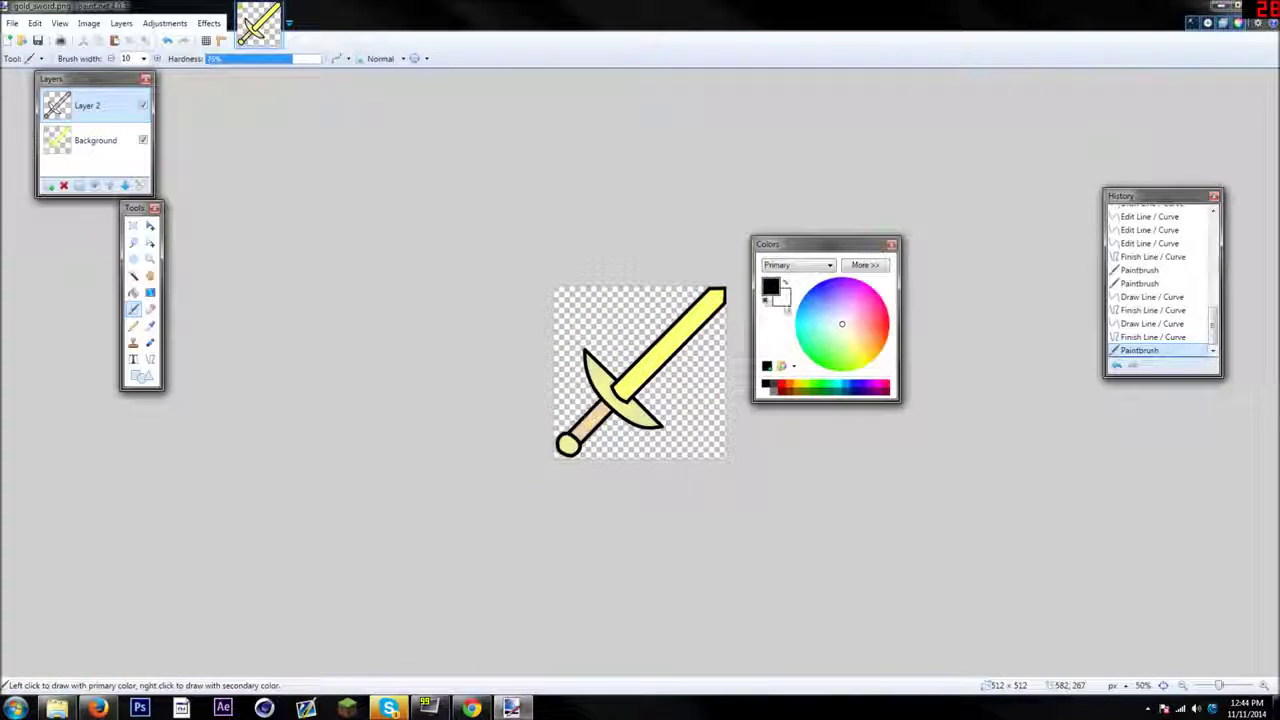
{"action": "left_click_drag", "start_coordinate": [792, 250], "coordinate": [110, 458]}
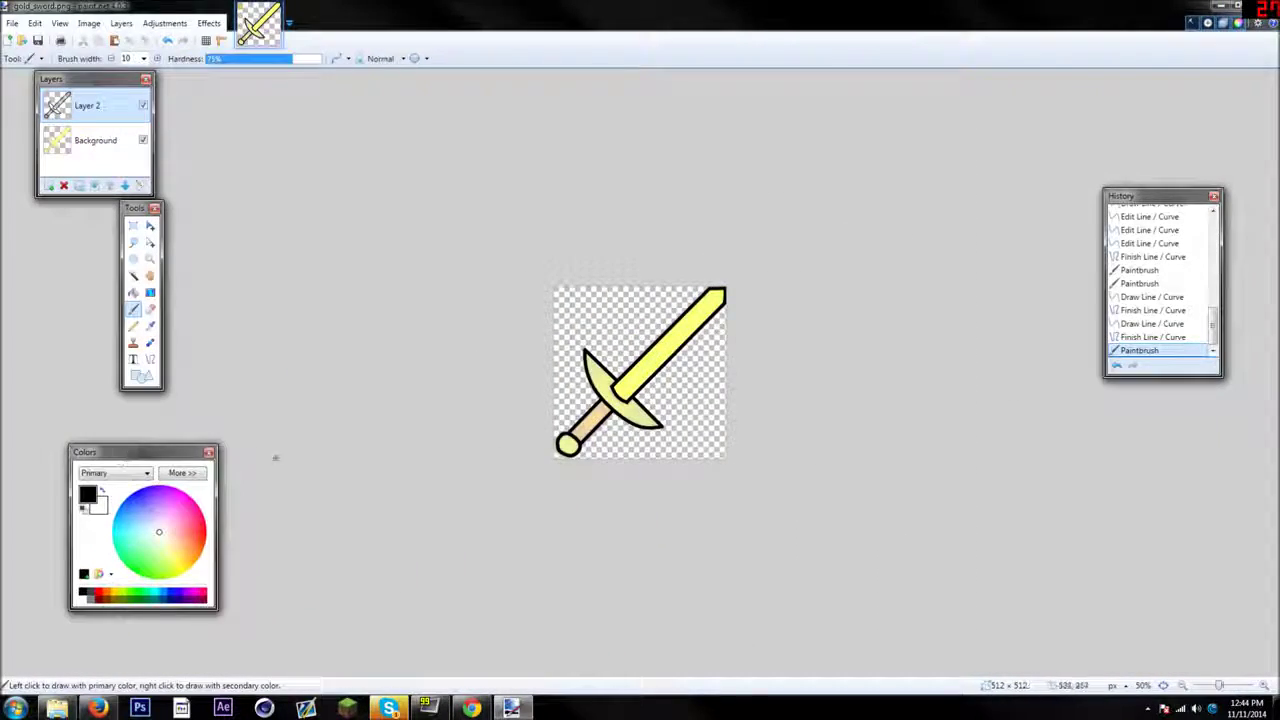
Set the Paintbrush width to 4 and paint a curling black line across the blade near the guard
{"action": "scroll", "coordinate": [620, 410], "scroll_direction": "up", "scroll_amount": 5}
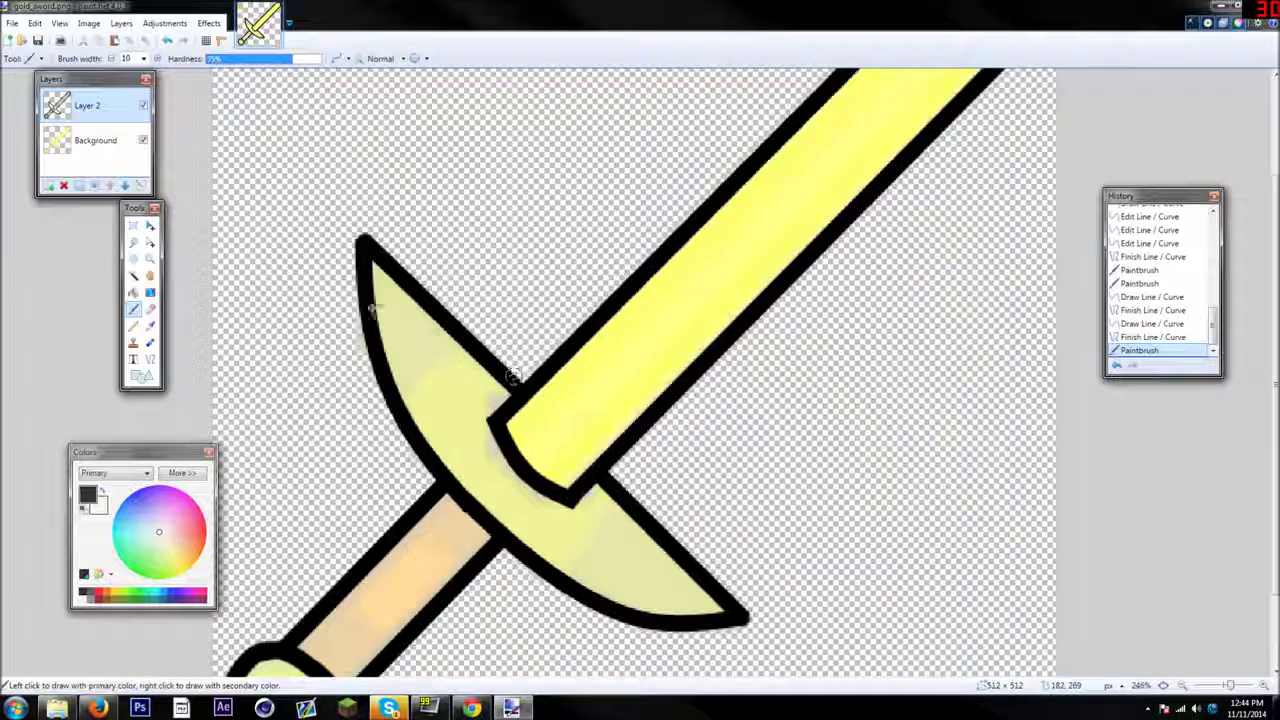
{"action": "left_click", "coordinate": [144, 60]}
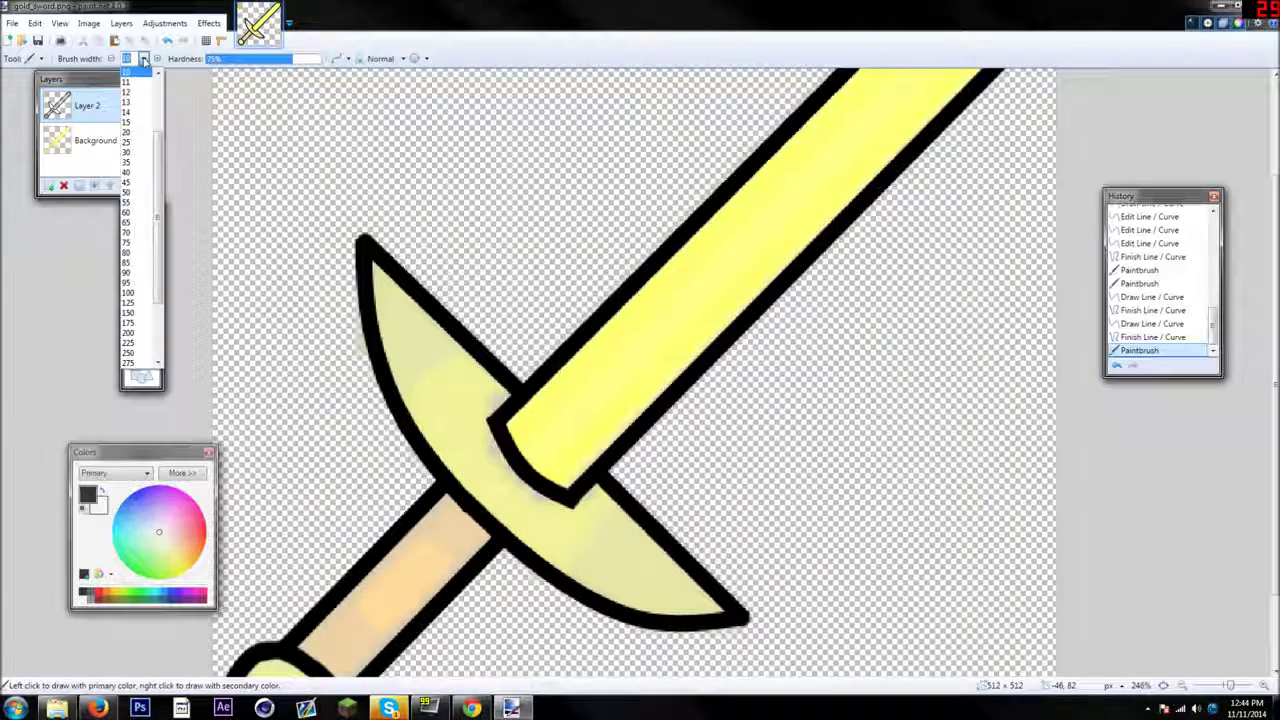
{"action": "left_click", "coordinate": [153, 110]}
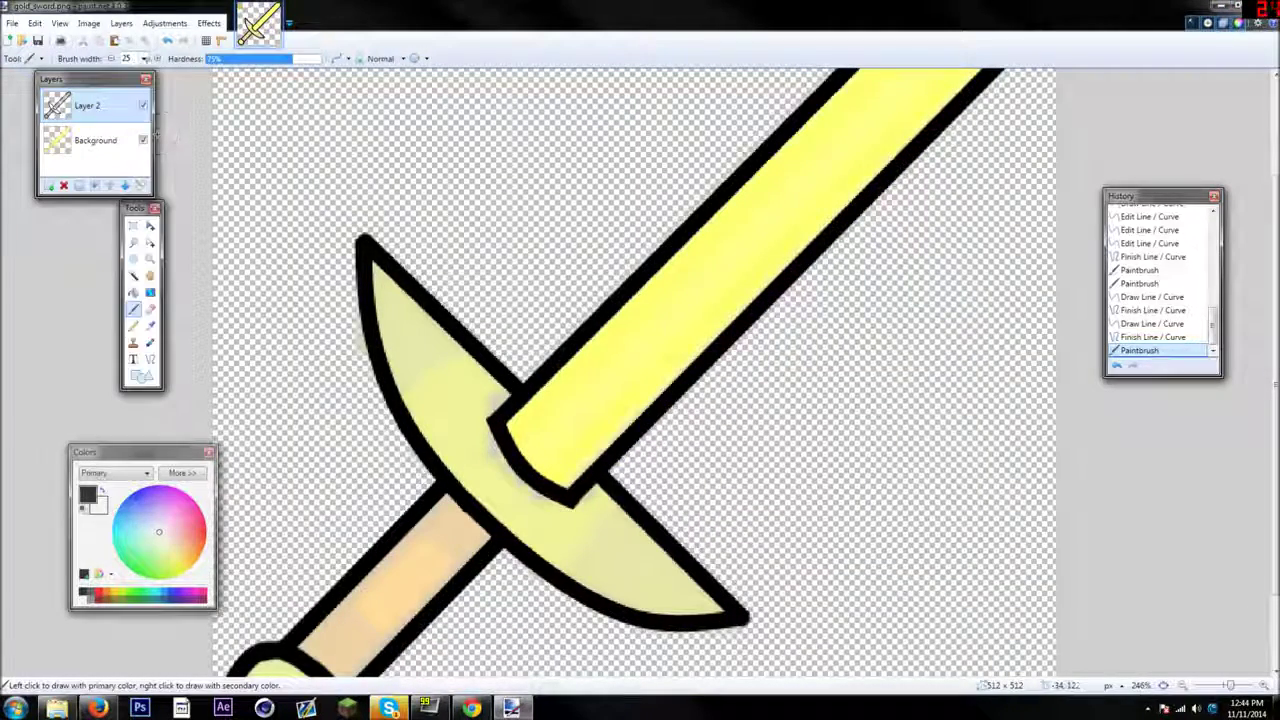
{"action": "left_click", "coordinate": [143, 59]}
{"action": "left_click", "coordinate": [137, 121]}
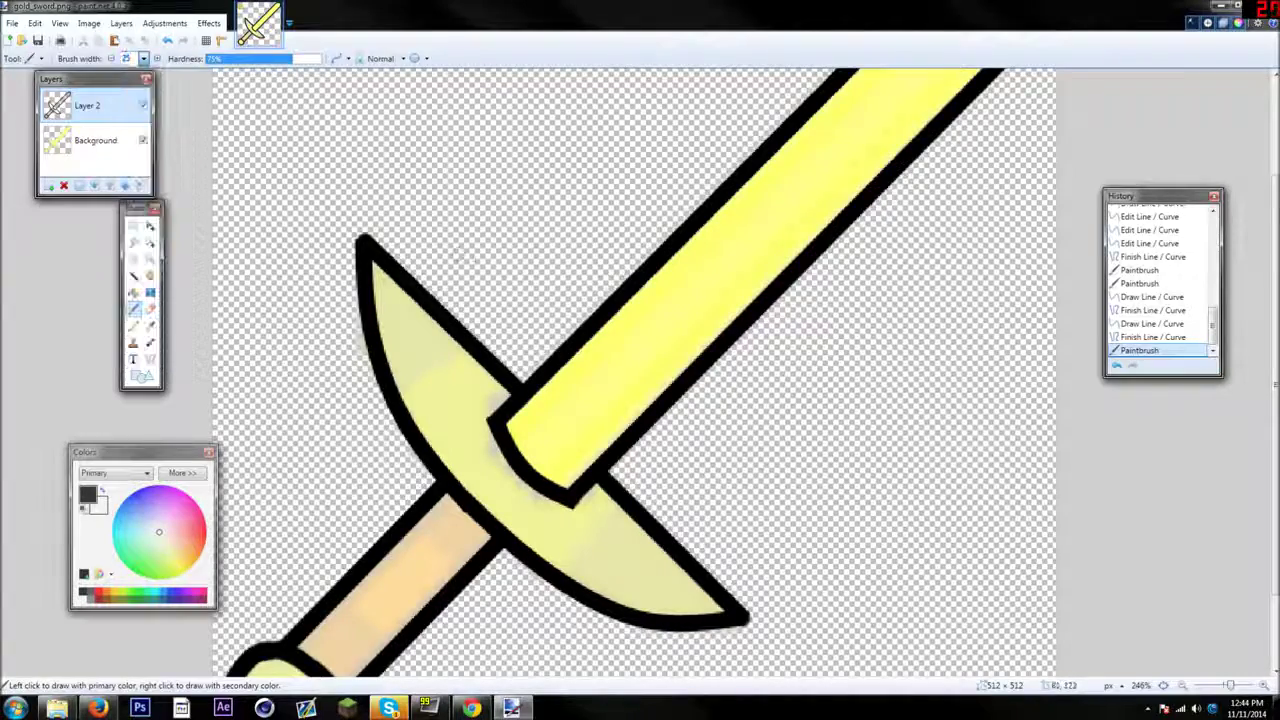
{"action": "scroll", "coordinate": [591, 309], "scroll_direction": "up", "scroll_amount": 2}
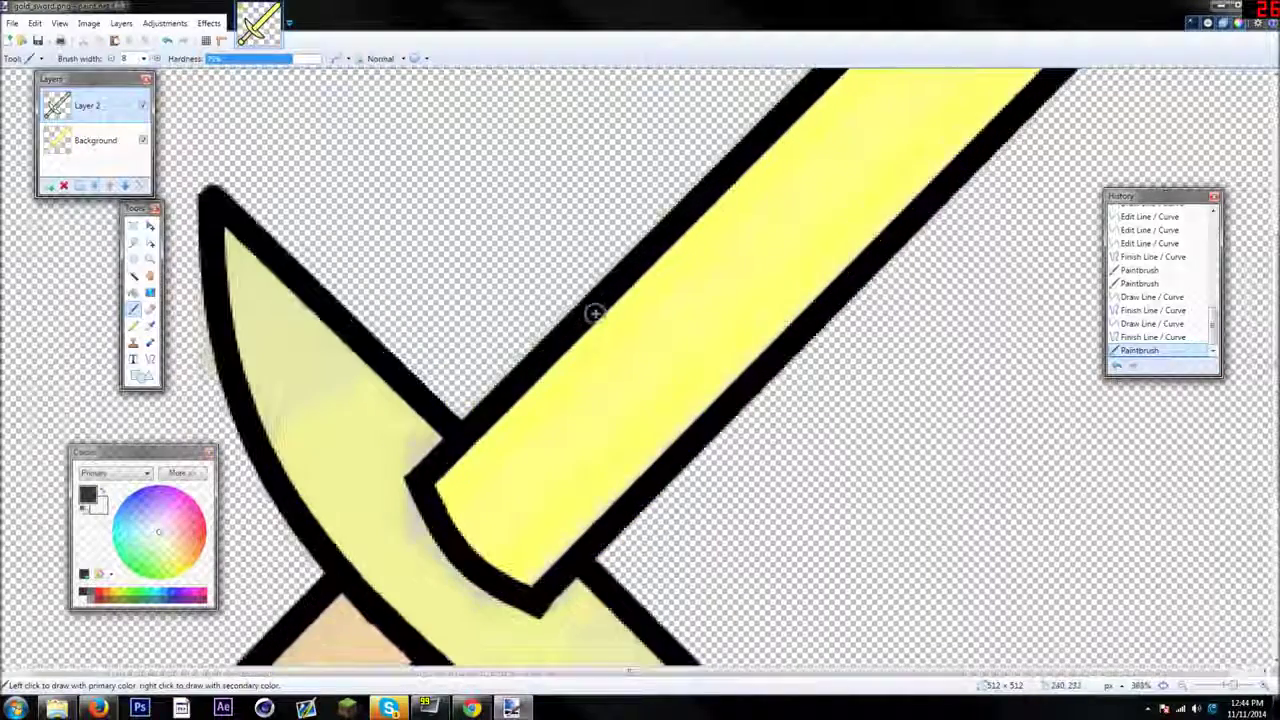
{"action": "left_click", "coordinate": [143, 59]}
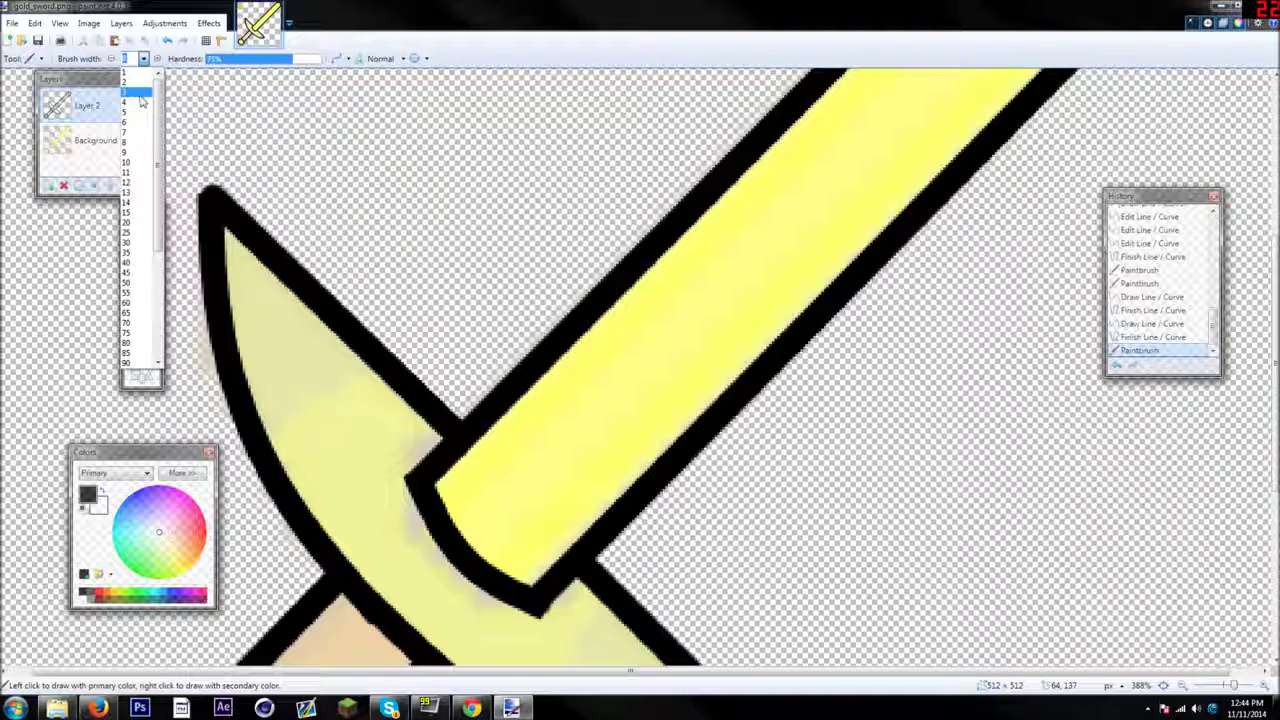
{"action": "left_click", "coordinate": [140, 104]}
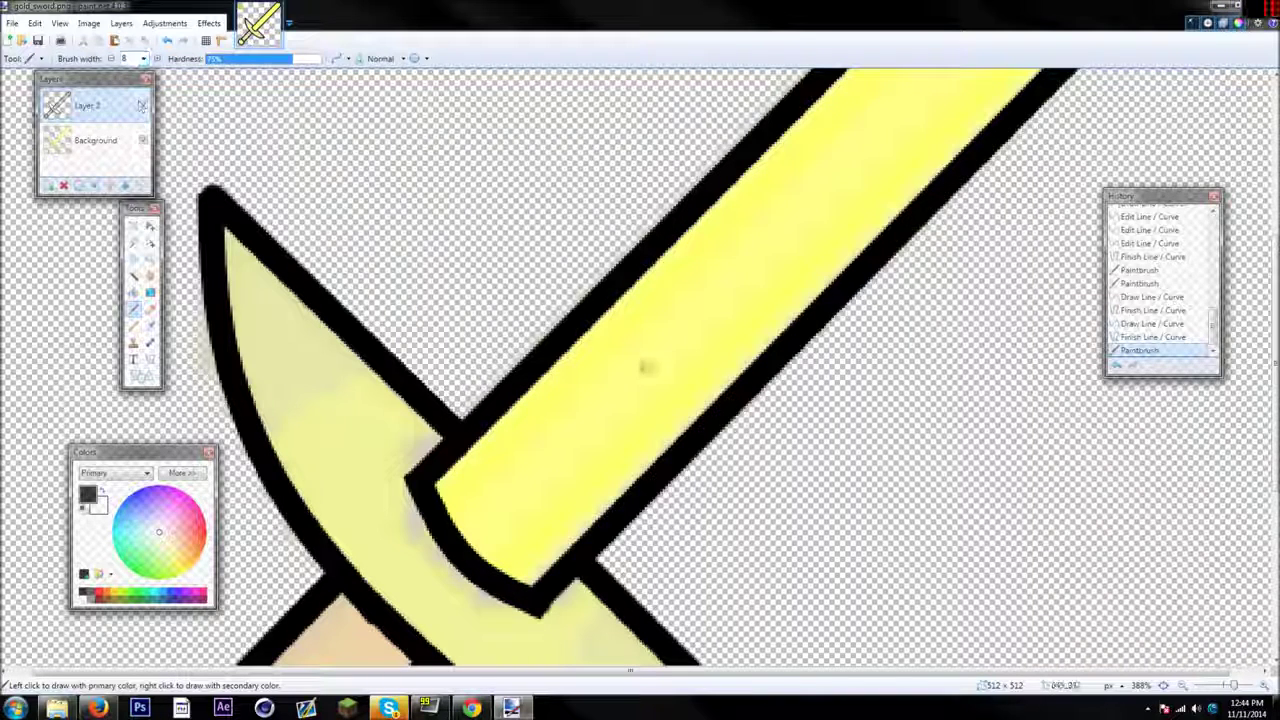
{"action": "mouse_move", "coordinate": [554, 366]}
{"action": "left_mouse_down"}
{"action": "mouse_move", "coordinate": [625, 347]}
{"action": "mouse_move", "coordinate": [621, 307]}
{"action": "mouse_move", "coordinate": [671, 305]}
{"action": "mouse_move", "coordinate": [670, 357]}
{"action": "mouse_move", "coordinate": [601, 390]}
{"action": "mouse_move", "coordinate": [594, 412]}
{"action": "mouse_move", "coordinate": [632, 405]}
{"action": "left_mouse_up"}
{"action": "left_click_drag", "start_coordinate": [630, 456], "coordinate": [588, 490]}
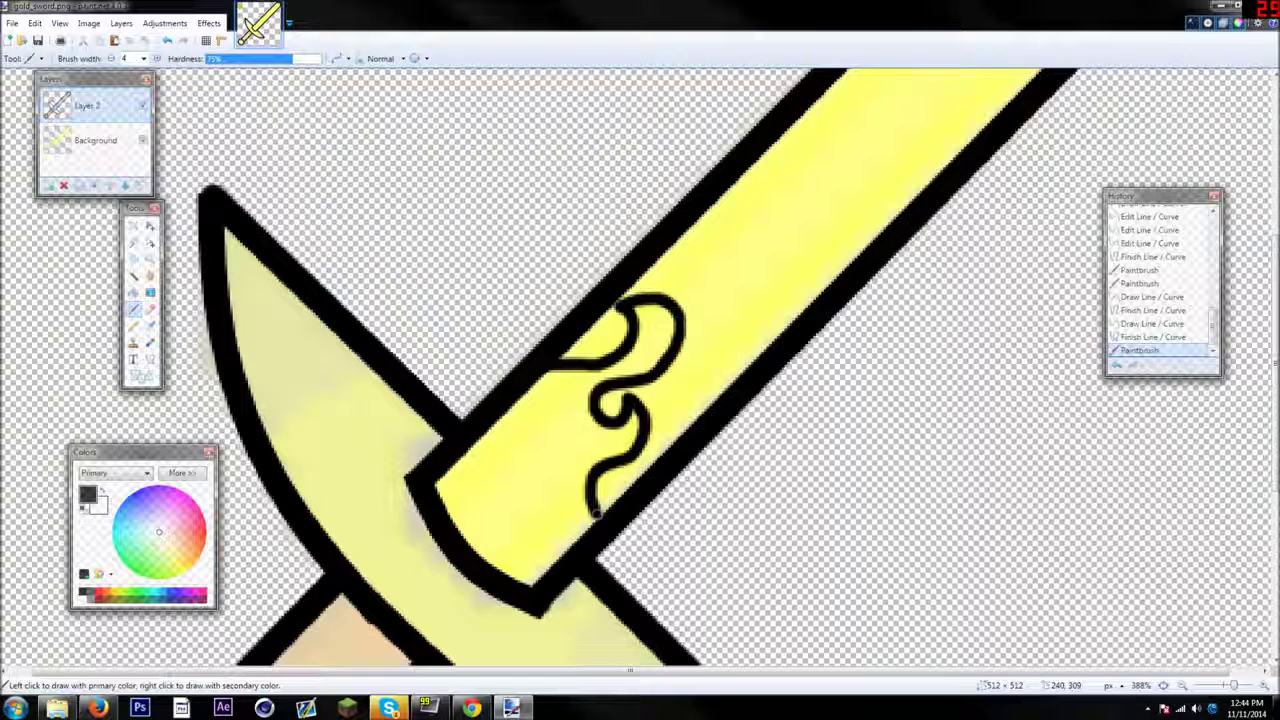
{"action": "left_click", "coordinate": [598, 512]}
Paint a flame-shaped hook on the blade's lower edge and a larger curling swirl from its upper edge
{"action": "mouse_move", "coordinate": [728, 375]}
{"action": "left_mouse_down"}
{"action": "mouse_move", "coordinate": [724, 325]}
{"action": "mouse_move", "coordinate": [768, 272]}
{"action": "left_mouse_up"}
{"action": "left_click_drag", "start_coordinate": [762, 340], "coordinate": [766, 356]}
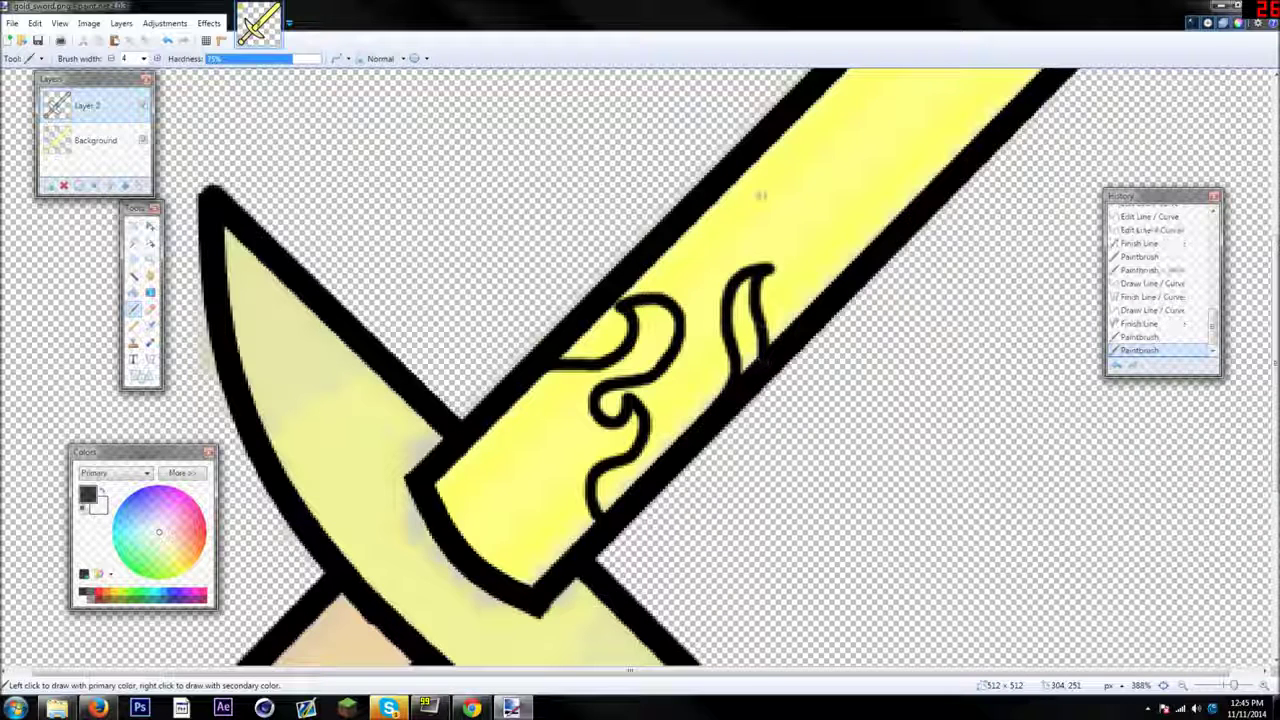
{"action": "mouse_move", "coordinate": [765, 195]}
{"action": "left_mouse_down"}
{"action": "mouse_move", "coordinate": [835, 158]}
{"action": "mouse_move", "coordinate": [810, 184]}
{"action": "mouse_move", "coordinate": [854, 163]}
{"action": "mouse_move", "coordinate": [855, 140]}
{"action": "mouse_move", "coordinate": [868, 172]}
{"action": "mouse_move", "coordinate": [856, 205]}
{"action": "mouse_move", "coordinate": [769, 229]}
{"action": "left_mouse_up"}
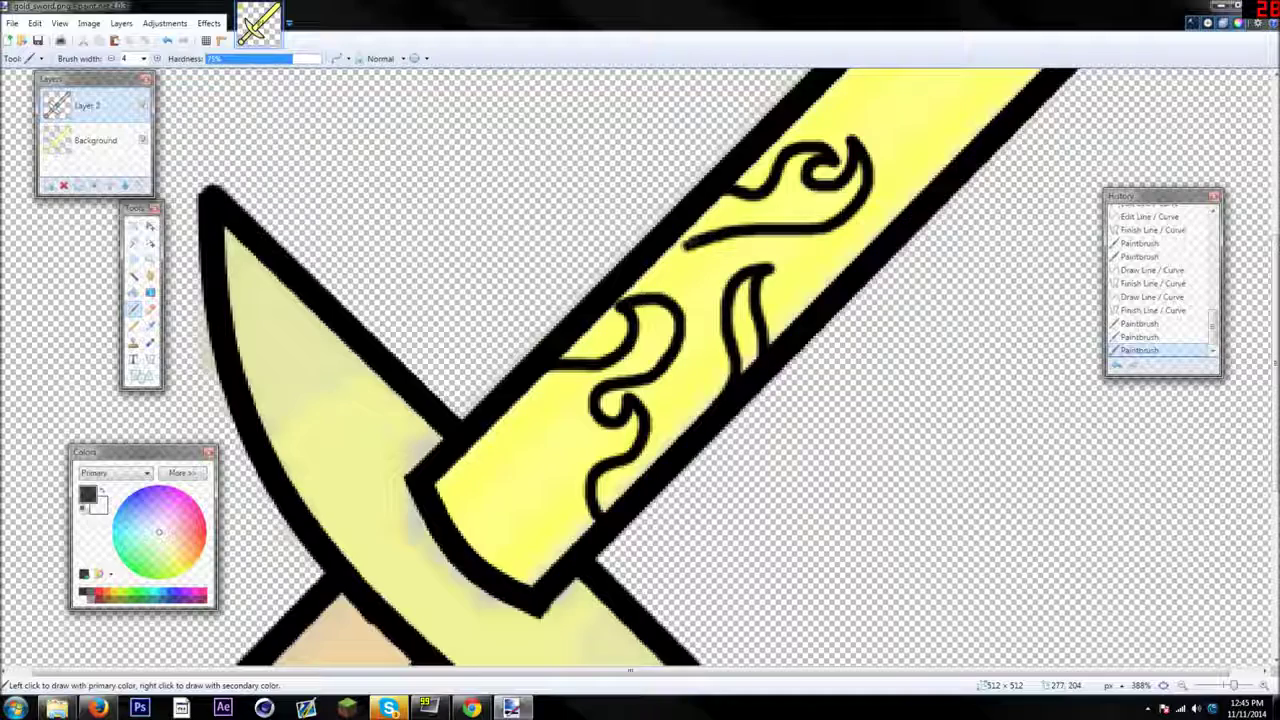
{"action": "left_click_drag", "start_coordinate": [651, 263], "coordinate": [644, 268]}
{"action": "scroll", "coordinate": [645, 268], "scroll_direction": "down", "scroll_amount": 6}
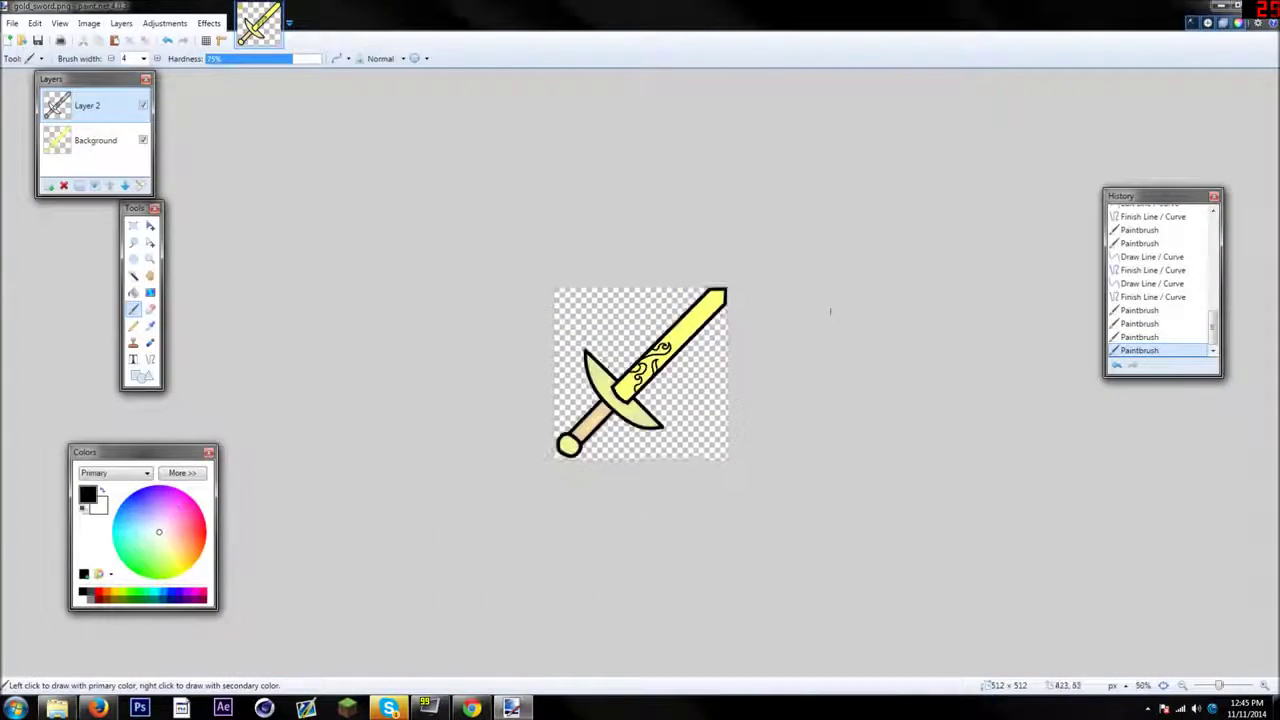
{"action": "scroll", "coordinate": [827, 310], "scroll_direction": "up", "scroll_amount": 4}
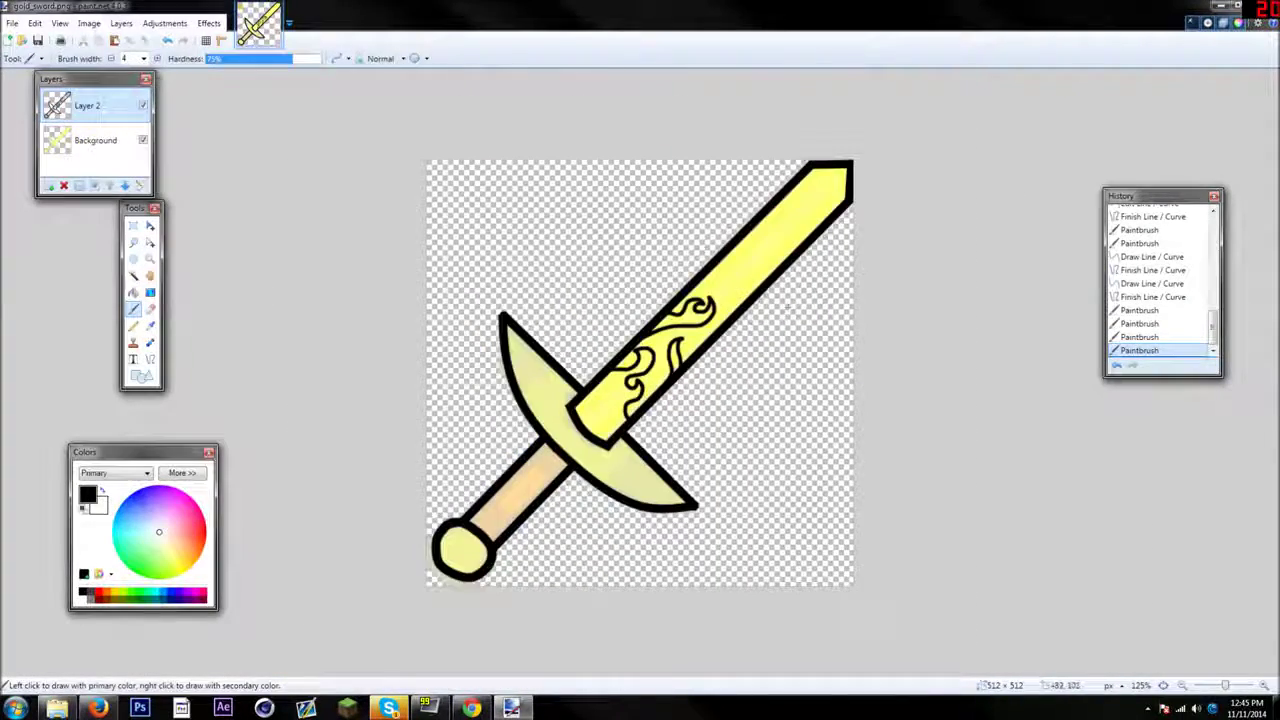
Hide the Background layer and move the Layers window just below the History window
{"action": "left_click", "coordinate": [143, 140]}
{"action": "left_click_drag", "start_coordinate": [115, 81], "coordinate": [1100, 392]}
{"action": "scroll", "coordinate": [746, 349], "scroll_direction": "down", "scroll_amount": 4}
{"action": "scroll", "coordinate": [746, 349], "scroll_direction": "up", "scroll_amount": 6}
{"action": "scroll", "coordinate": [730, 344], "scroll_direction": "down", "scroll_amount": 3}
{"action": "scroll", "coordinate": [549, 306], "scroll_direction": "up", "scroll_amount": 4}
{"action": "scroll", "coordinate": [586, 309], "scroll_direction": "down", "scroll_amount": 1}
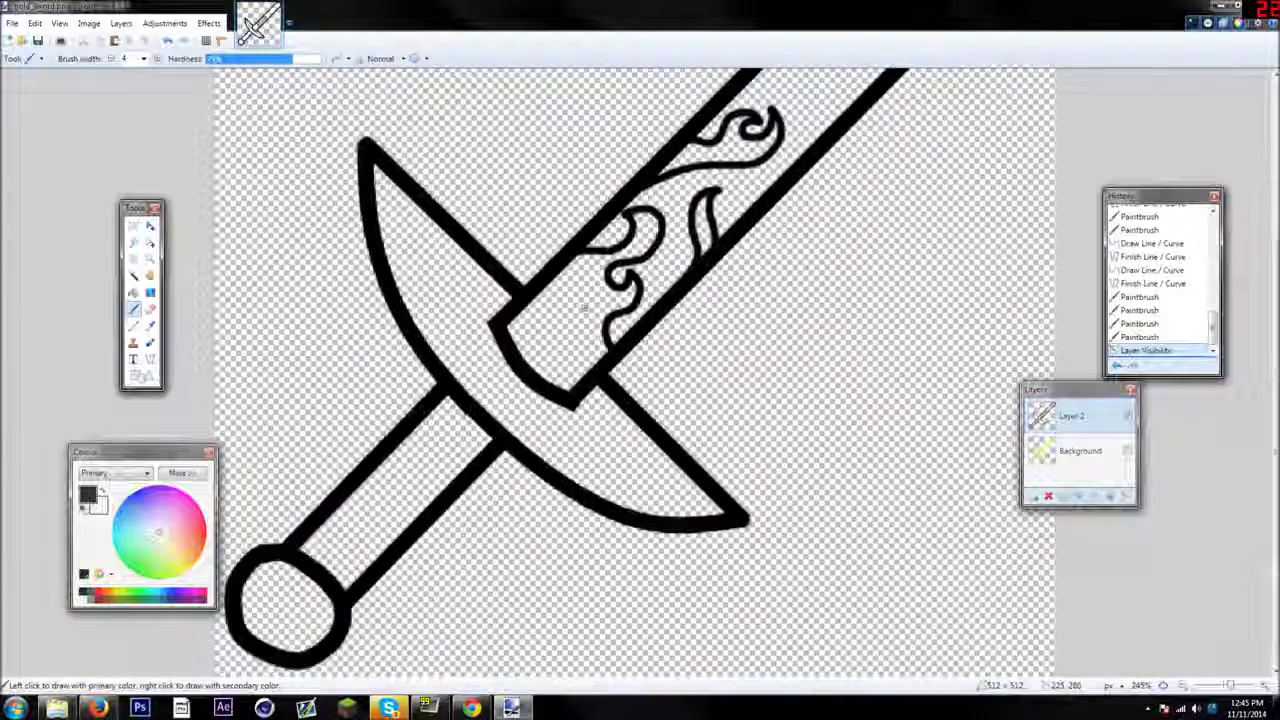
{"action": "scroll", "coordinate": [585, 307], "scroll_direction": "up", "scroll_amount": 2}
{"action": "scroll", "coordinate": [289, 331], "scroll_direction": "down", "scroll_amount": 3}
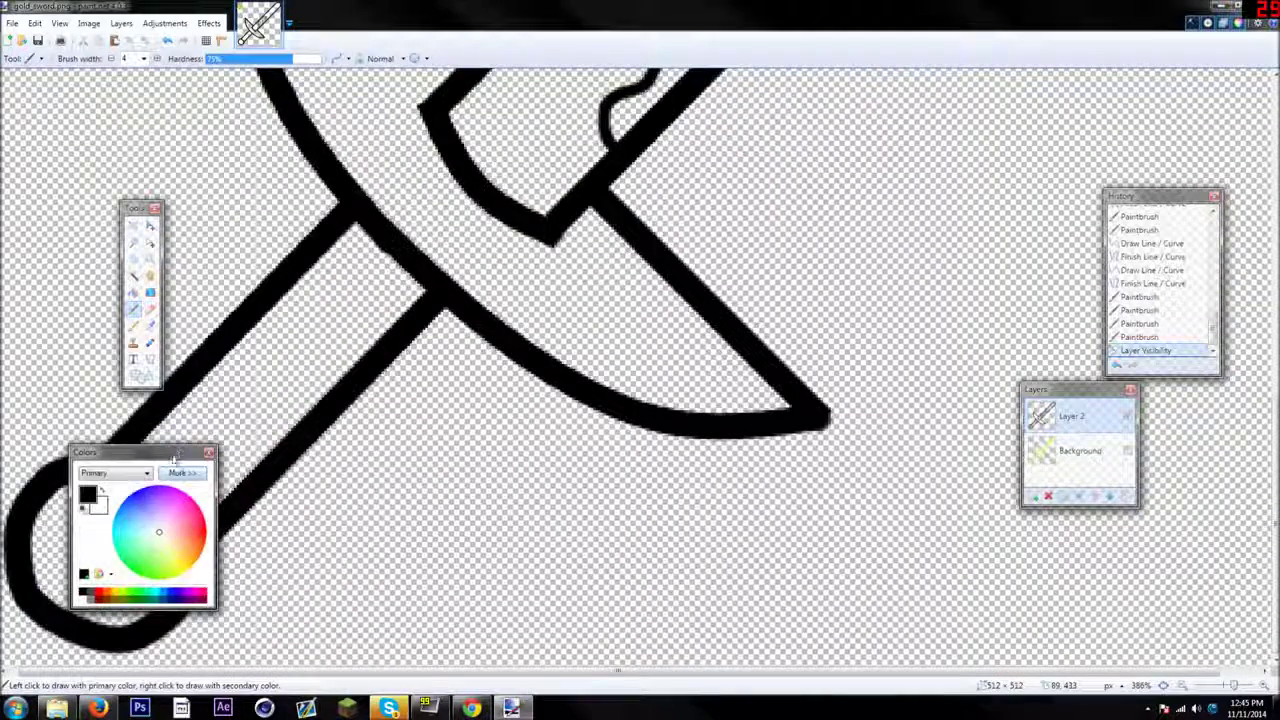
Move the Colors window off the pommel and paint a row of thin black cross stripes along the grip at brush width 4
{"action": "left_click_drag", "start_coordinate": [170, 456], "coordinate": [709, 415]}
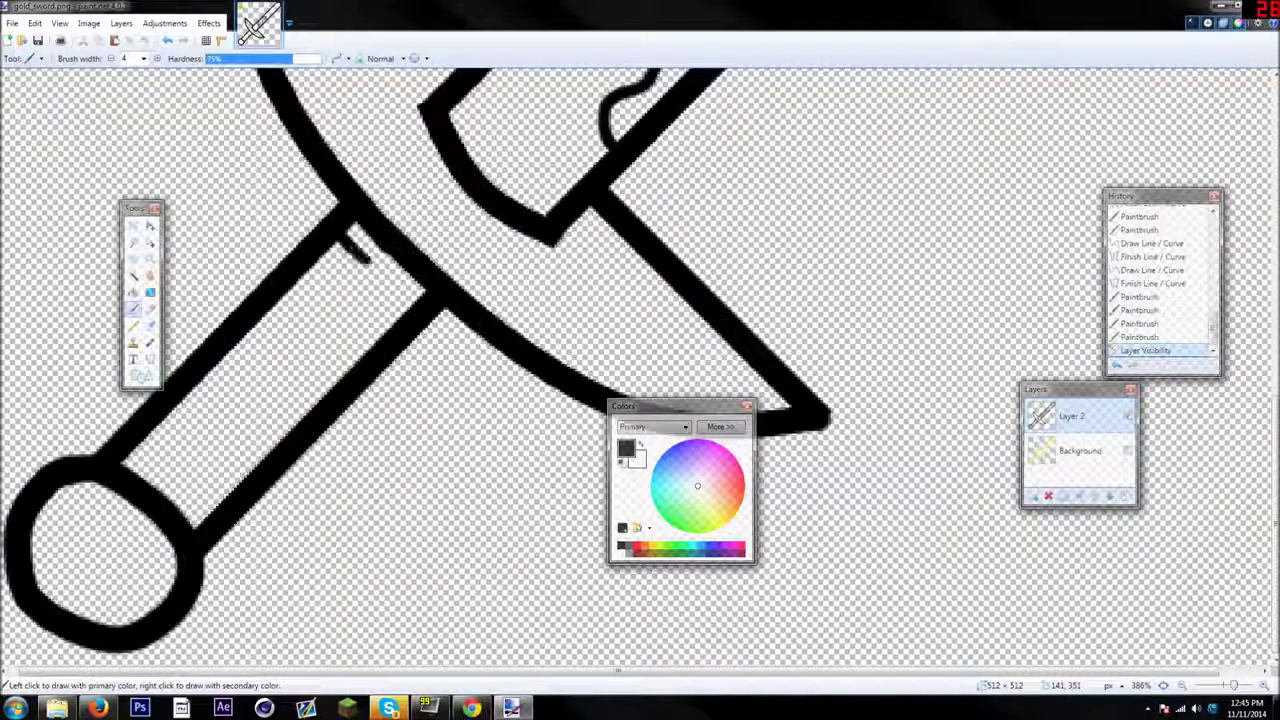
{"action": "left_click_drag", "start_coordinate": [415, 308], "coordinate": [322, 254]}
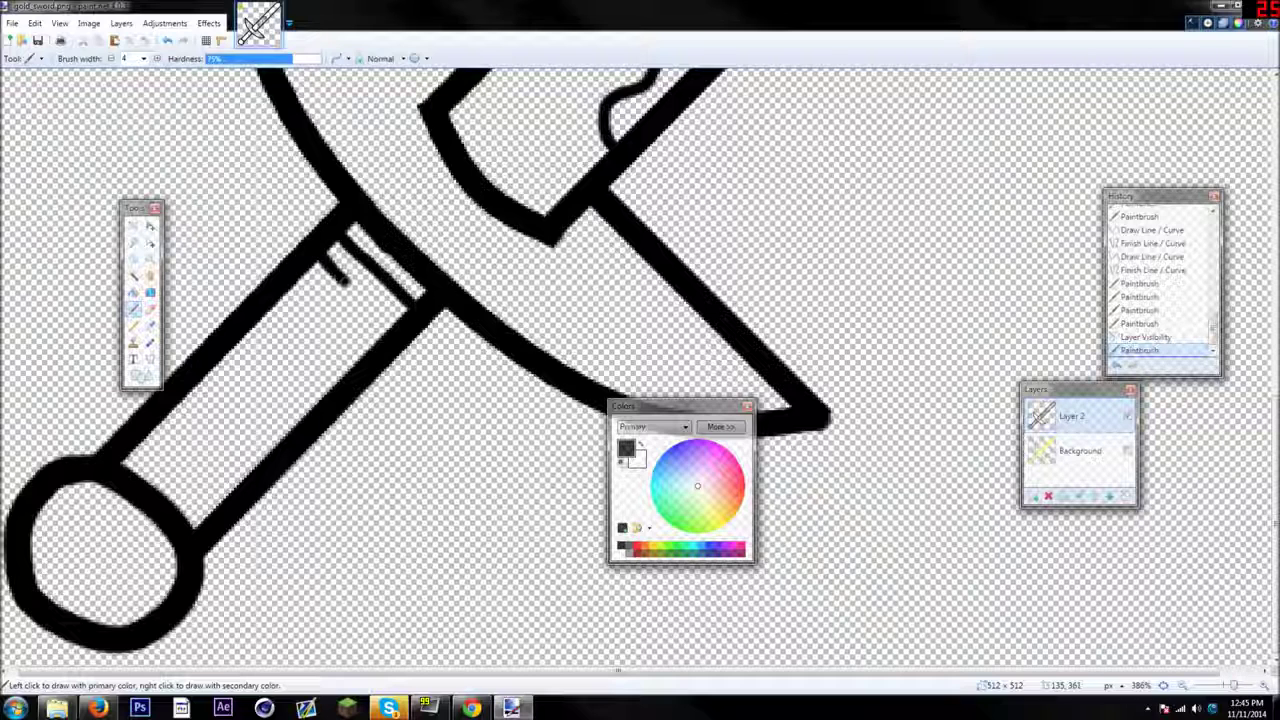
{"action": "left_click_drag", "start_coordinate": [393, 328], "coordinate": [390, 325]}
{"action": "left_click_drag", "start_coordinate": [300, 274], "coordinate": [305, 282]}
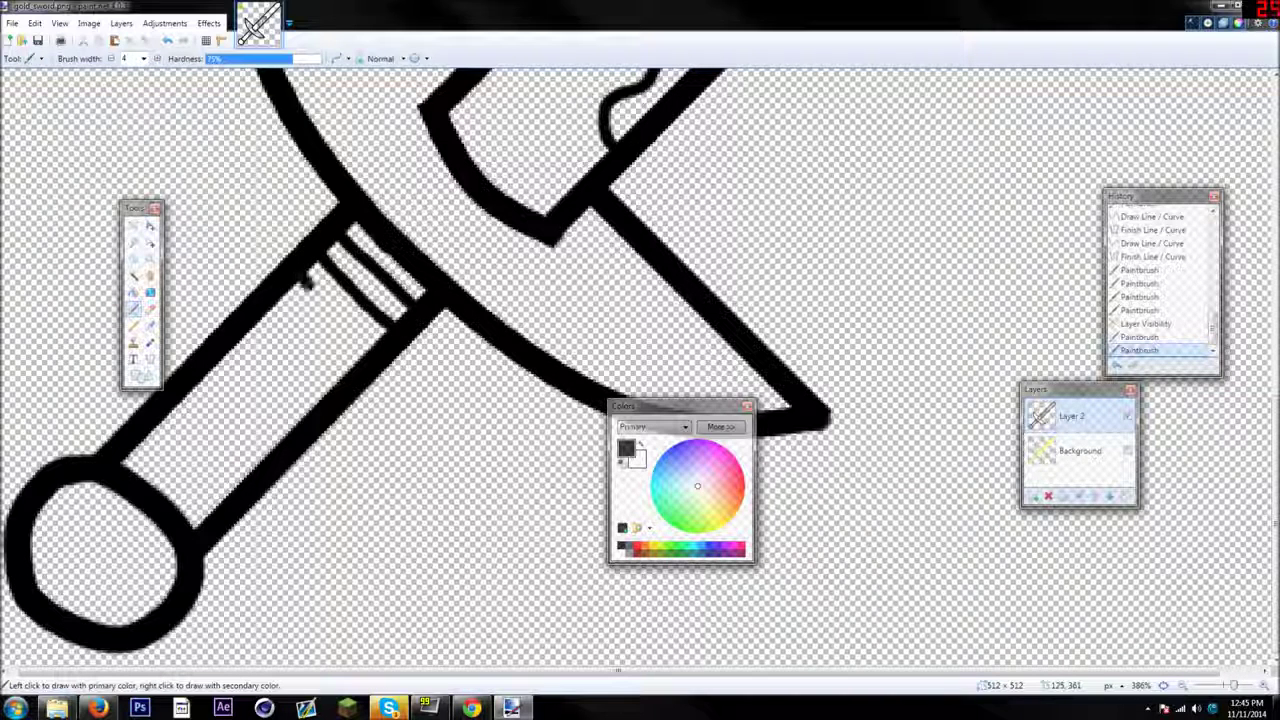
{"action": "left_click_drag", "start_coordinate": [357, 340], "coordinate": [362, 350]}
{"action": "left_click_drag", "start_coordinate": [280, 290], "coordinate": [347, 362]}
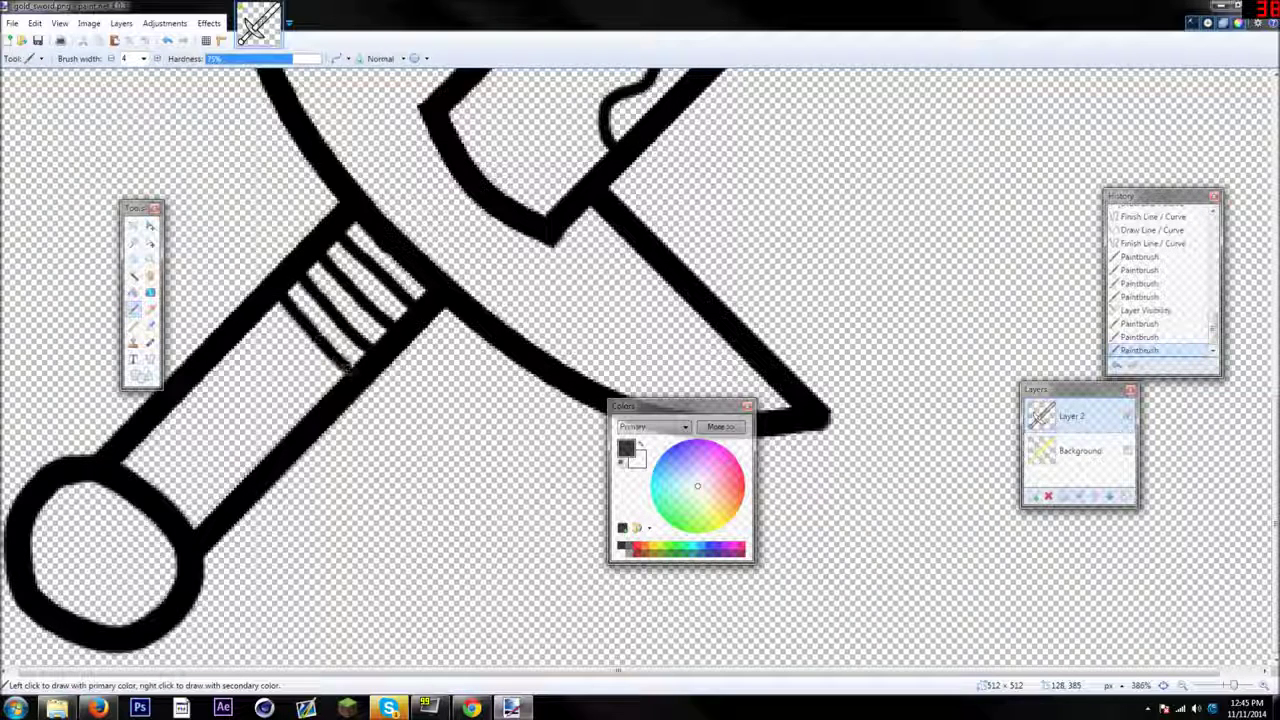
{"action": "mouse_move", "coordinate": [274, 334]}
{"action": "left_mouse_down"}
{"action": "mouse_move", "coordinate": [331, 394]}
{"action": "mouse_move", "coordinate": [255, 359]}
{"action": "mouse_move", "coordinate": [312, 421]}
{"action": "left_mouse_up"}
{"action": "left_click_drag", "start_coordinate": [220, 356], "coordinate": [288, 442]}
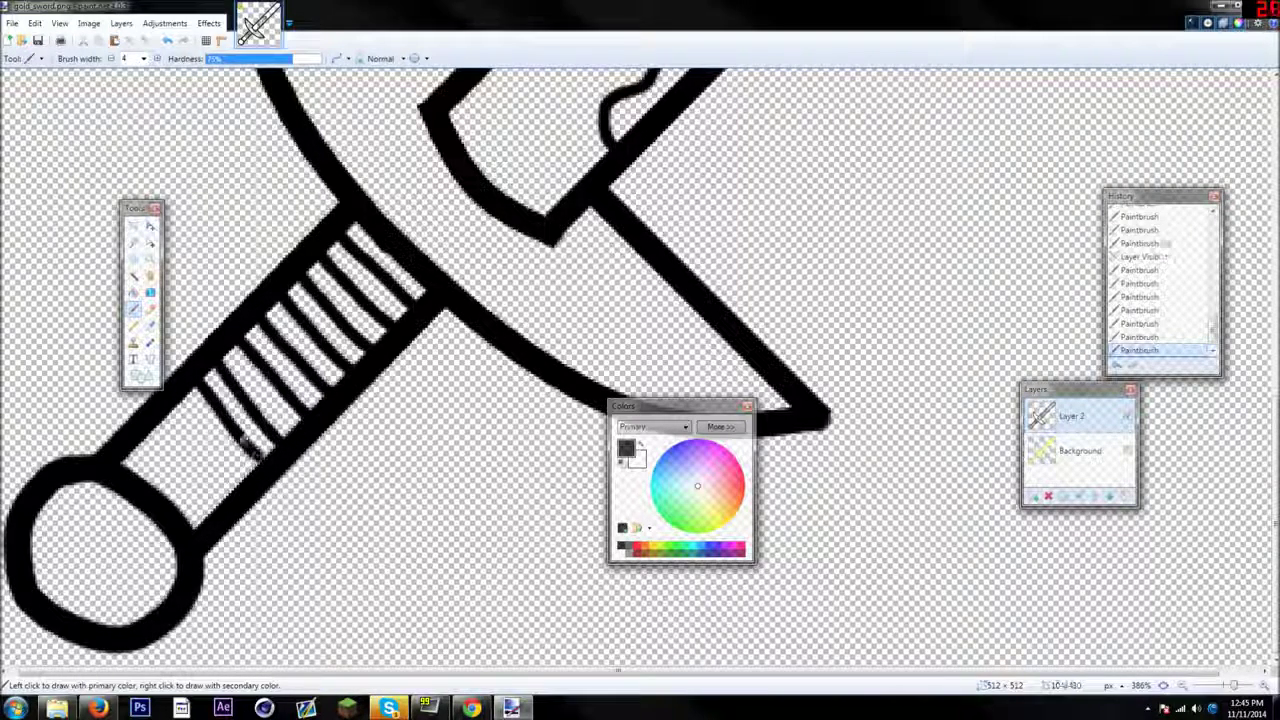
{"action": "left_click_drag", "start_coordinate": [175, 393], "coordinate": [248, 482]}
{"action": "left_click_drag", "start_coordinate": [156, 416], "coordinate": [215, 498]}
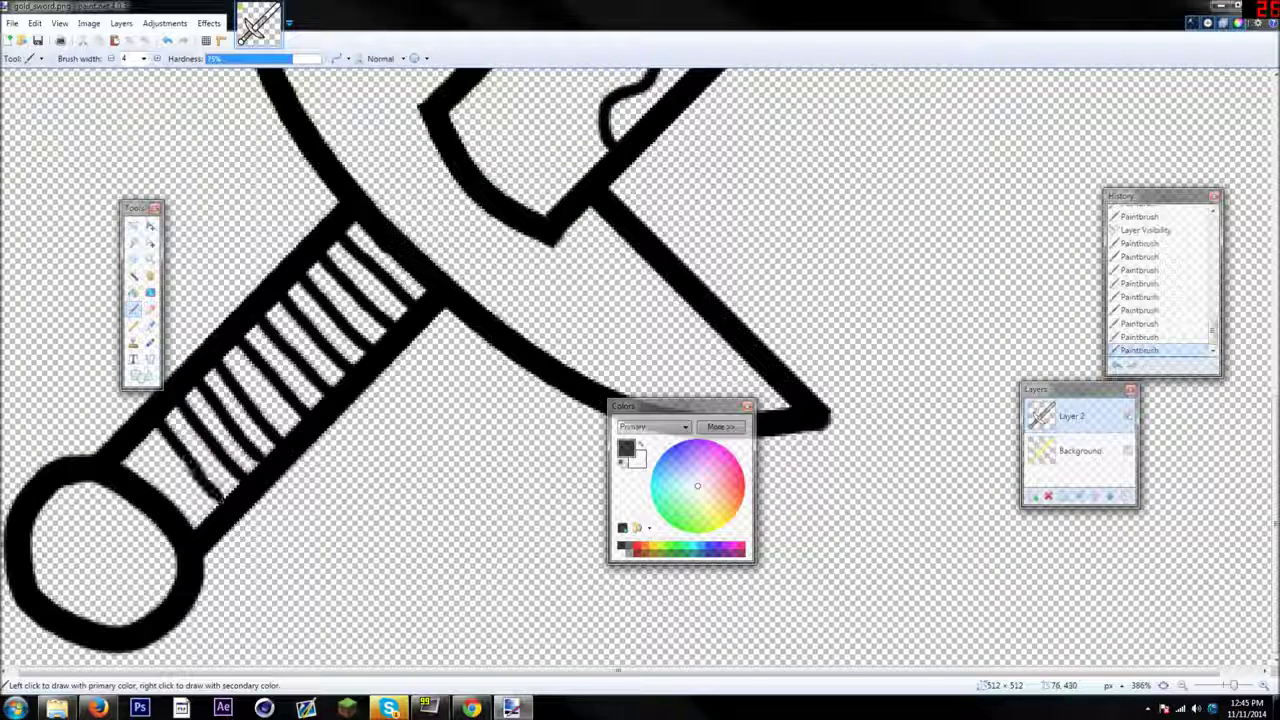
Paint one more thin black cross stripe on the grip beside the pommel and move the Colors window clear of the sword
{"action": "left_click_drag", "start_coordinate": [130, 440], "coordinate": [205, 516]}
{"action": "scroll", "coordinate": [326, 440], "scroll_direction": "down", "scroll_amount": 7}
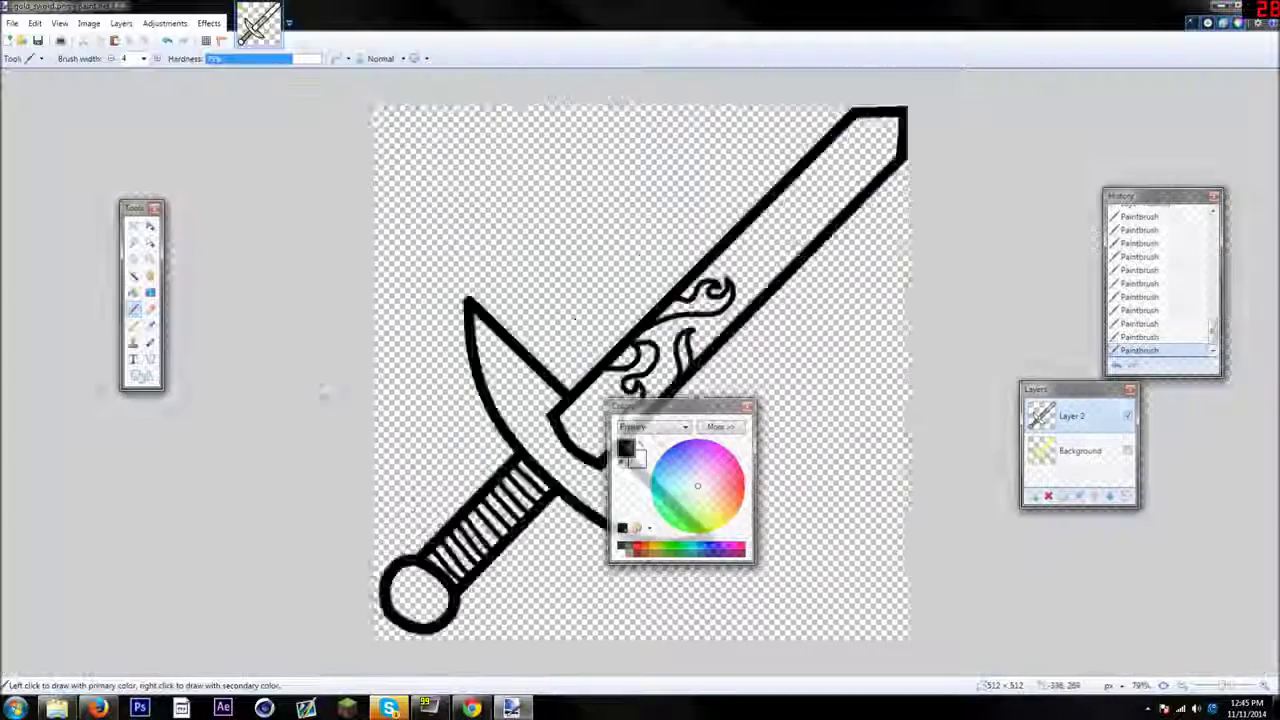
{"action": "left_click_drag", "start_coordinate": [651, 411], "coordinate": [185, 445]}
{"action": "scroll", "coordinate": [610, 382], "scroll_direction": "down", "scroll_amount": 3}
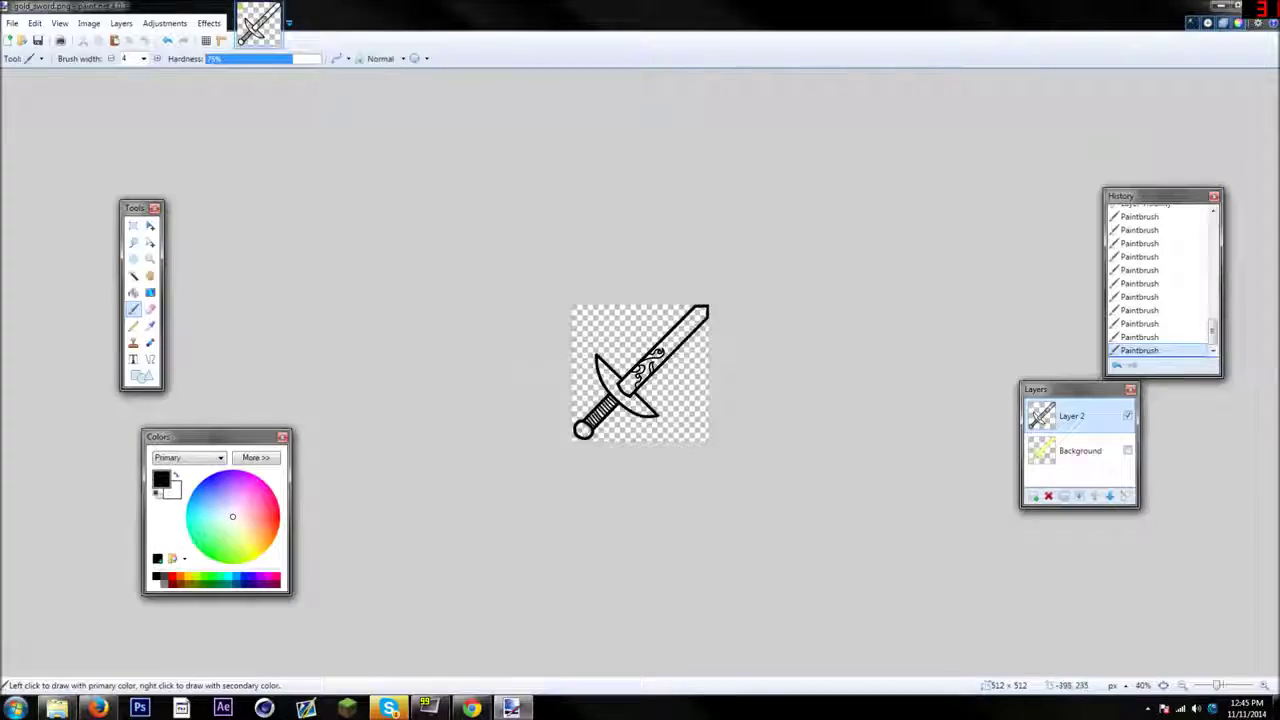
{"action": "scroll", "coordinate": [610, 382], "scroll_direction": "up", "scroll_amount": 6}
{"action": "scroll", "coordinate": [610, 382], "scroll_direction": "down", "scroll_amount": 3}
{"action": "scroll", "coordinate": [610, 382], "scroll_direction": "up", "scroll_amount": 3}
{"action": "scroll", "coordinate": [610, 382], "scroll_direction": "down", "scroll_amount": 3}
{"action": "scroll", "coordinate": [610, 382], "scroll_direction": "up", "scroll_amount": 2}
{"action": "scroll", "coordinate": [610, 381], "scroll_direction": "up", "scroll_amount": 1}
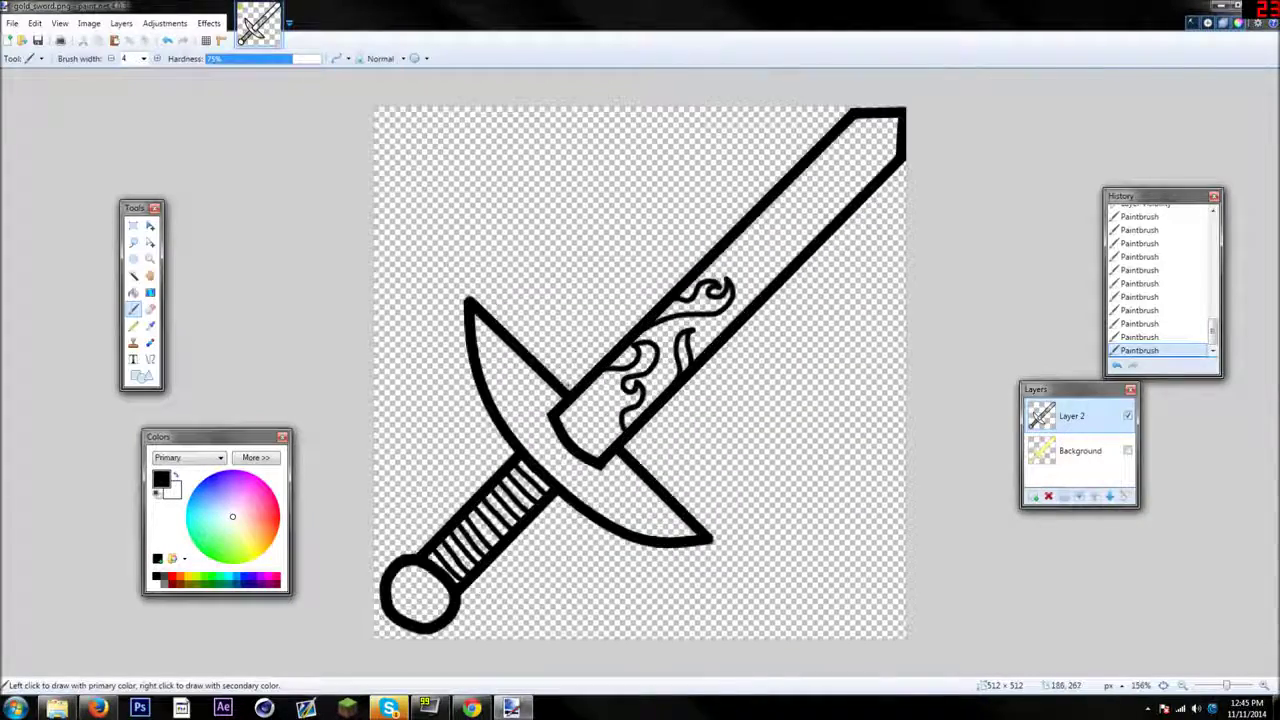
{"action": "scroll", "coordinate": [470, 414], "scroll_direction": "up", "scroll_amount": 4}
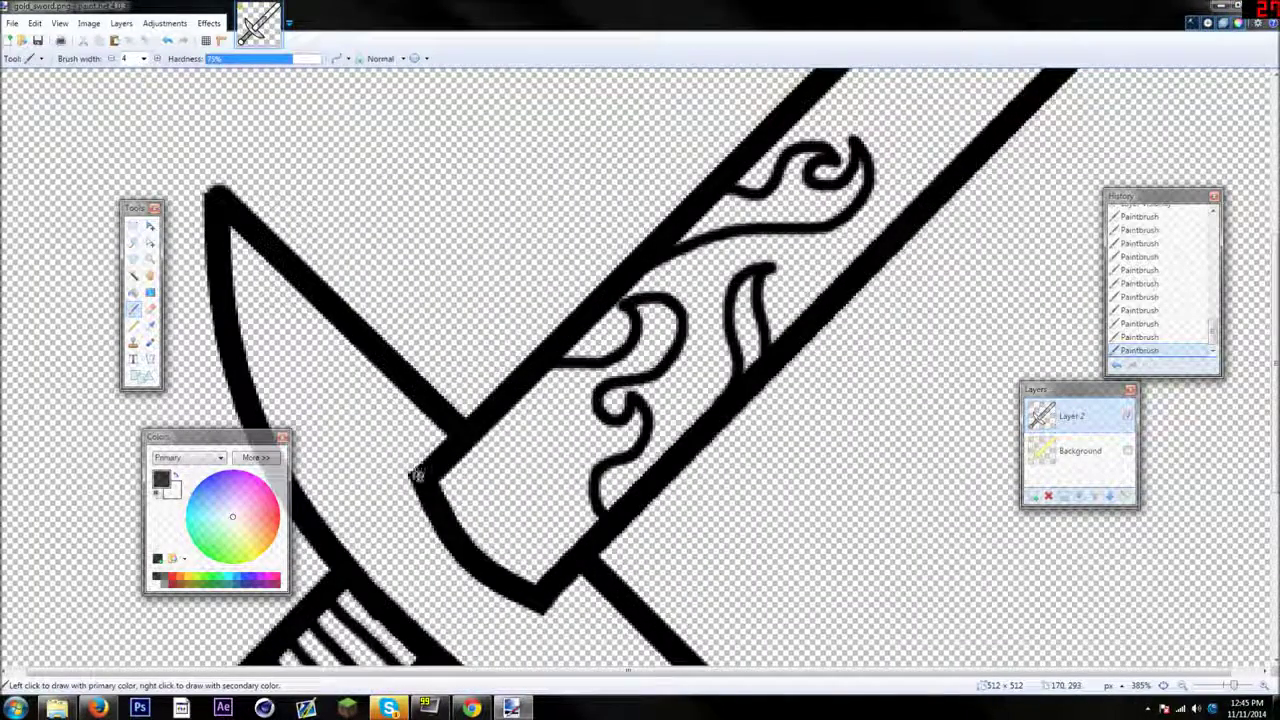
{"action": "left_click_drag", "start_coordinate": [412, 462], "coordinate": [392, 378]}
{"action": "scroll", "coordinate": [575, 397], "scroll_direction": "down", "scroll_amount": 3}
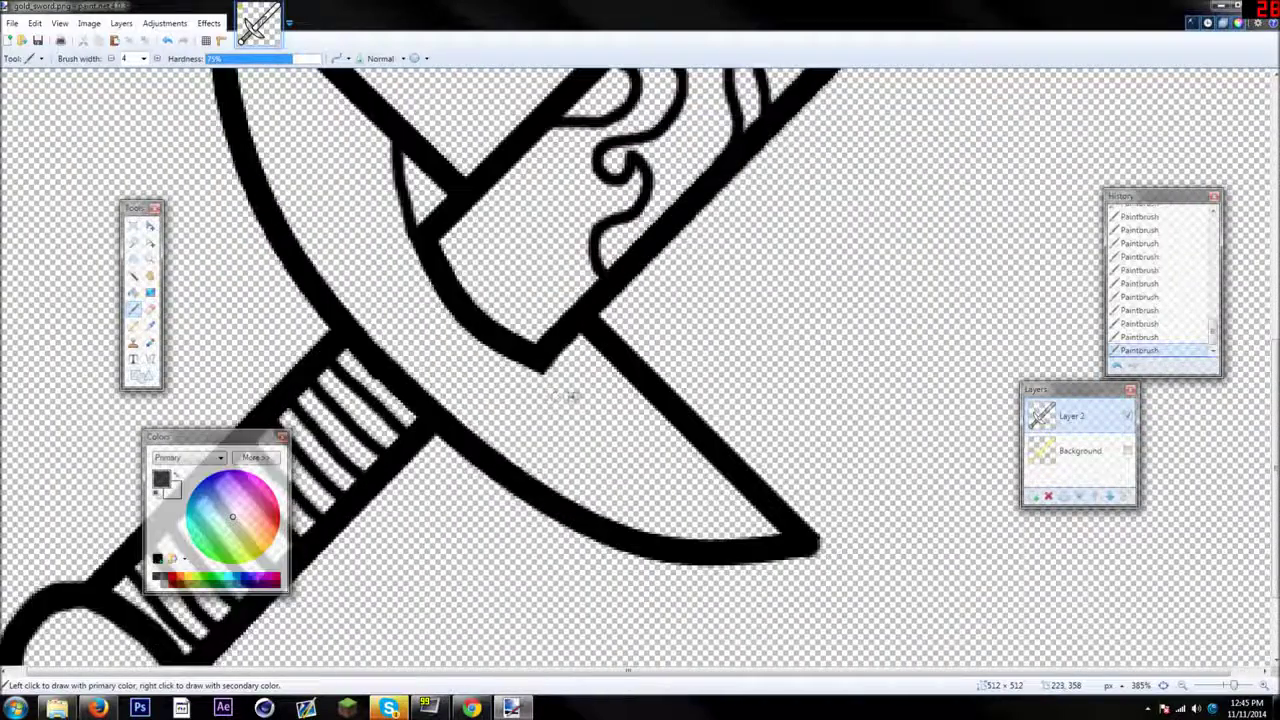
{"action": "scroll", "coordinate": [432, 335], "scroll_direction": "down", "scroll_amount": 5}
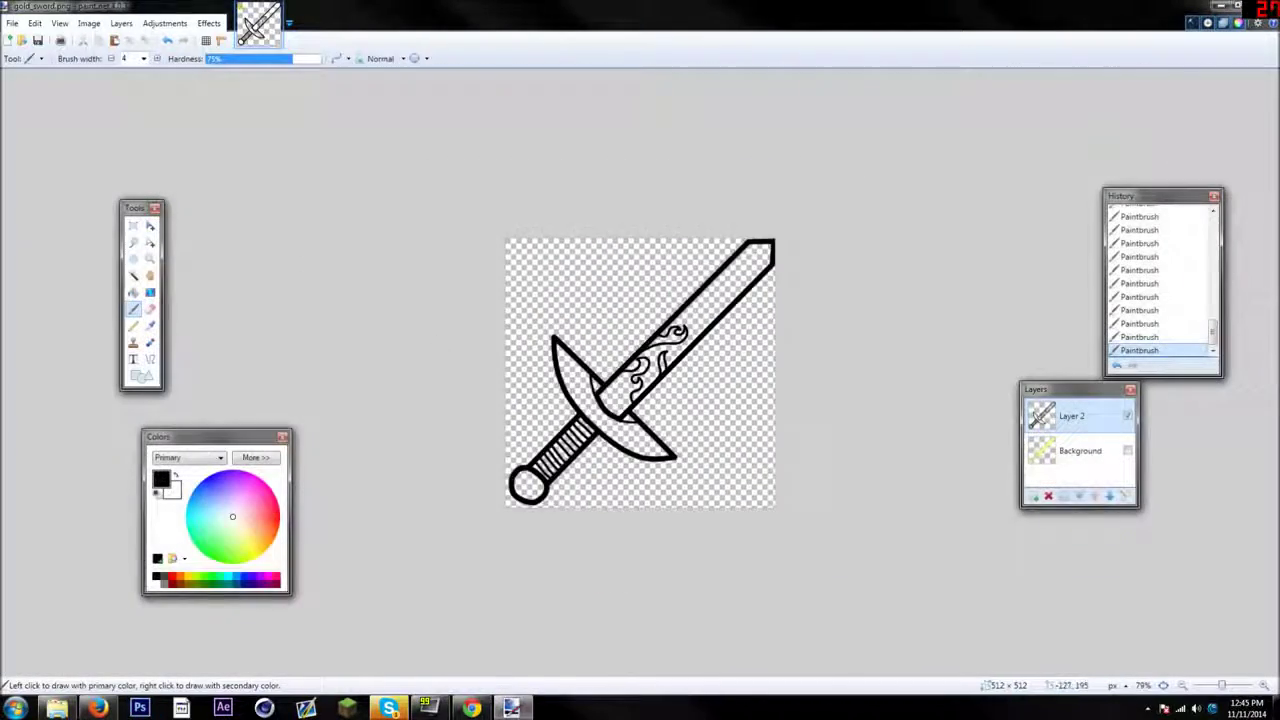
{"action": "scroll", "coordinate": [642, 435], "scroll_direction": "up", "scroll_amount": 5}
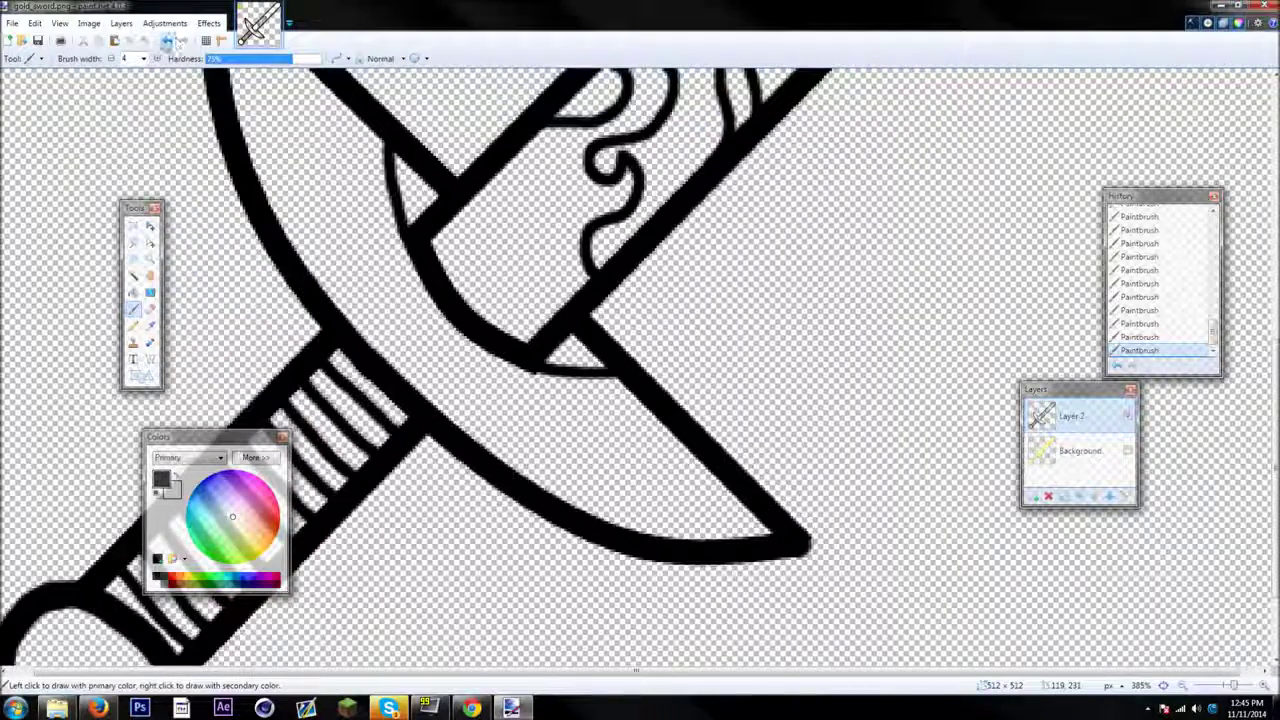
{"action": "left_click", "coordinate": [168, 40]}
Paint a curling black swirl along the outer edge of the guard's lower arm
{"action": "scroll", "coordinate": [554, 407], "scroll_direction": "up", "scroll_amount": 1}
{"action": "mouse_move", "coordinate": [486, 474]}
{"action": "left_mouse_down"}
{"action": "mouse_move", "coordinate": [494, 435]}
{"action": "mouse_move", "coordinate": [555, 432]}
{"action": "left_mouse_up"}
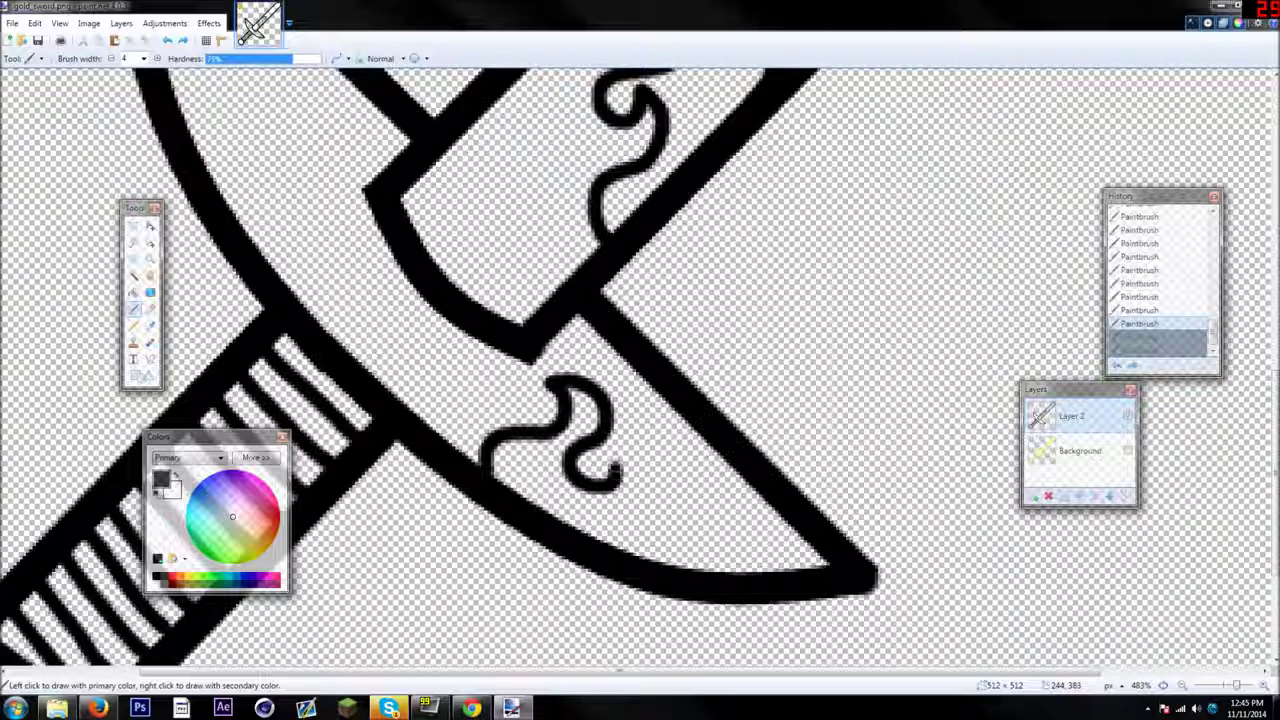
{"action": "left_click_drag", "start_coordinate": [620, 540], "coordinate": [626, 548]}
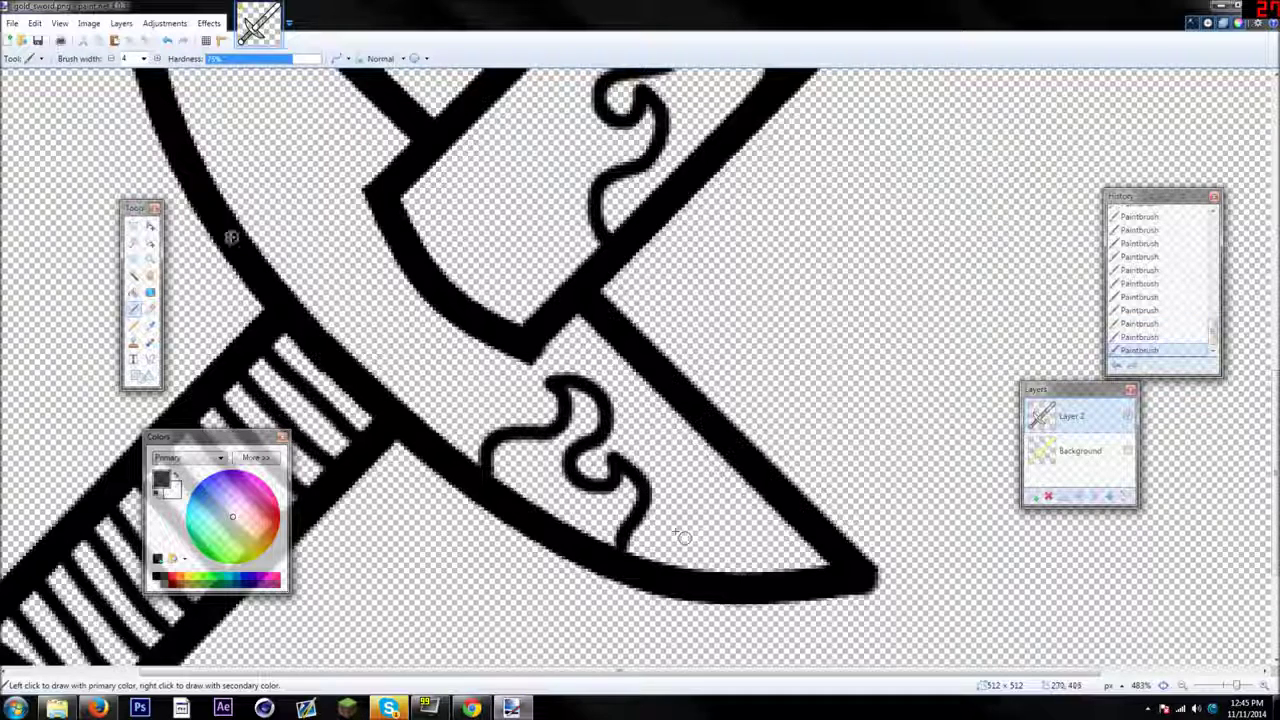
Paint a matching curling swirl on the guard's upper arm and a small curved line across its tip
{"action": "mouse_move", "coordinate": [185, 152]}
{"action": "left_mouse_down"}
{"action": "mouse_move", "coordinate": [234, 121]}
{"action": "mouse_move", "coordinate": [272, 125]}
{"action": "mouse_move", "coordinate": [270, 157]}
{"action": "mouse_move", "coordinate": [303, 104]}
{"action": "mouse_move", "coordinate": [320, 113]}
{"action": "mouse_move", "coordinate": [333, 155]}
{"action": "mouse_move", "coordinate": [283, 205]}
{"action": "mouse_move", "coordinate": [312, 243]}
{"action": "mouse_move", "coordinate": [325, 228]}
{"action": "mouse_move", "coordinate": [345, 250]}
{"action": "mouse_move", "coordinate": [314, 324]}
{"action": "left_mouse_up"}
{"action": "scroll", "coordinate": [290, 290], "scroll_direction": "up", "scroll_amount": 3}
{"action": "left_click_drag", "start_coordinate": [140, 163], "coordinate": [190, 190]}
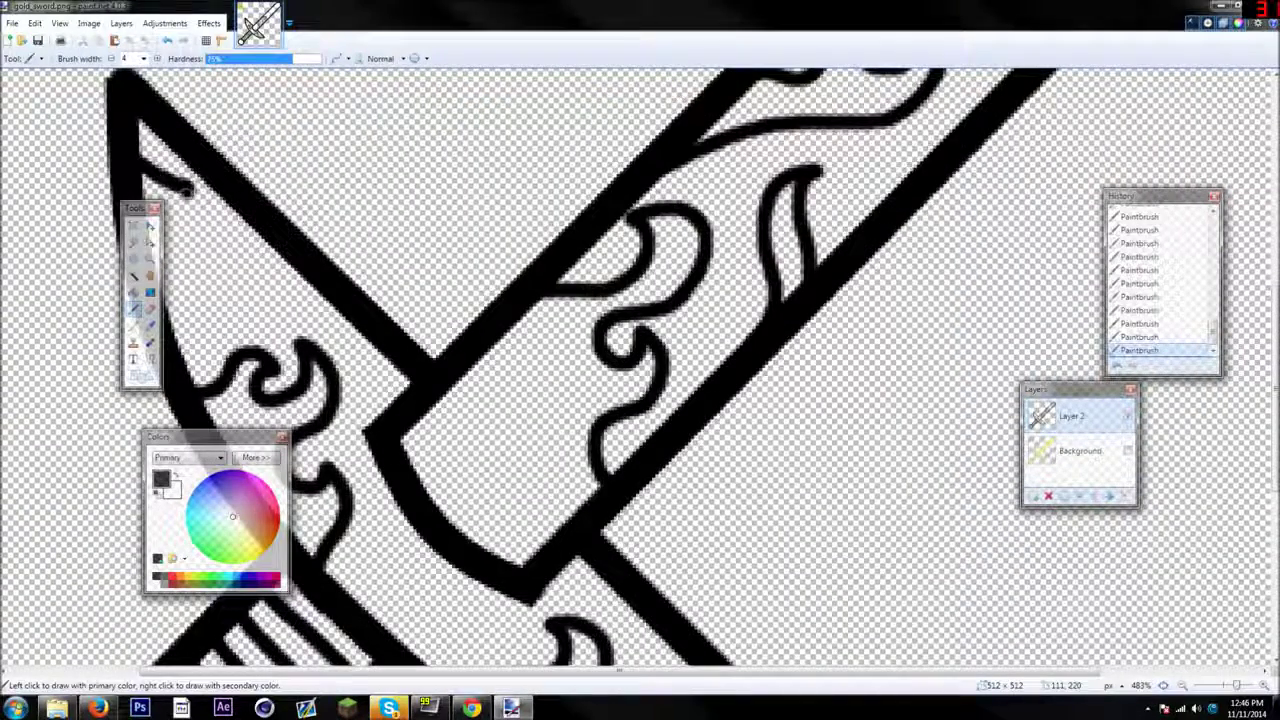
{"action": "scroll", "coordinate": [471, 220], "scroll_direction": "down", "scroll_amount": 10}
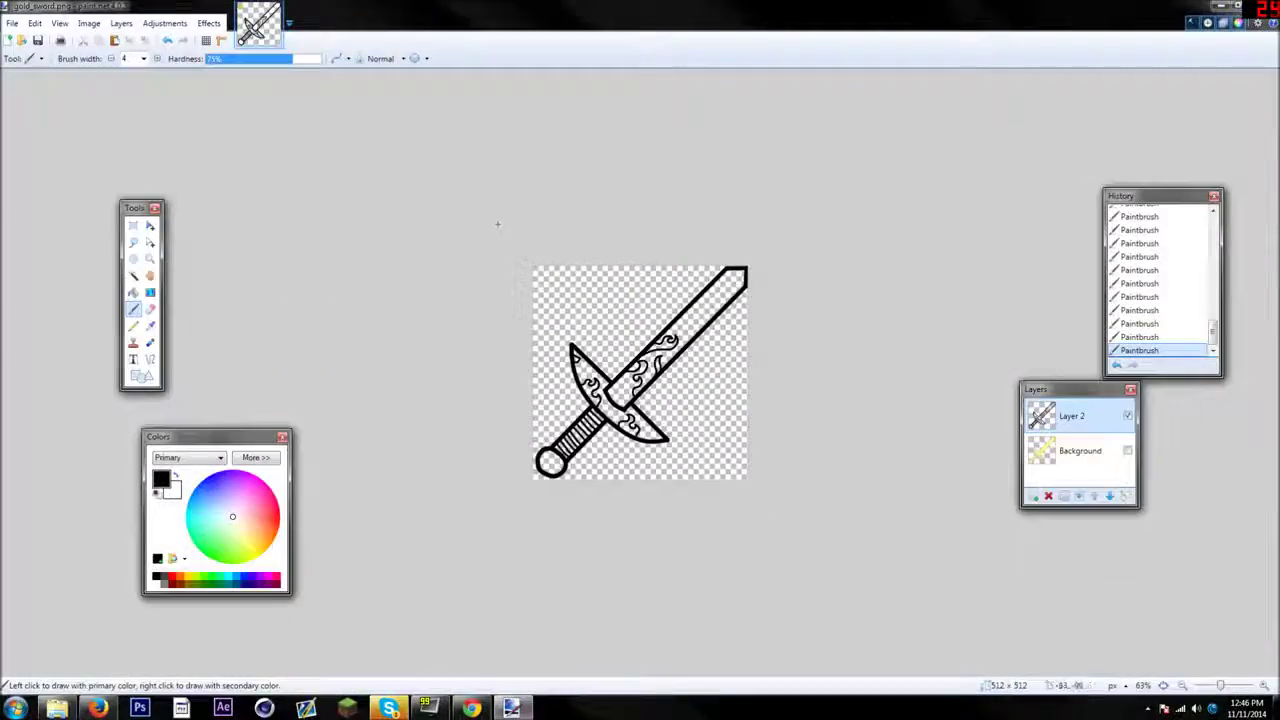
{"action": "scroll", "coordinate": [501, 224], "scroll_direction": "up", "scroll_amount": 4}
{"action": "scroll", "coordinate": [501, 224], "scroll_direction": "down", "scroll_amount": 4}
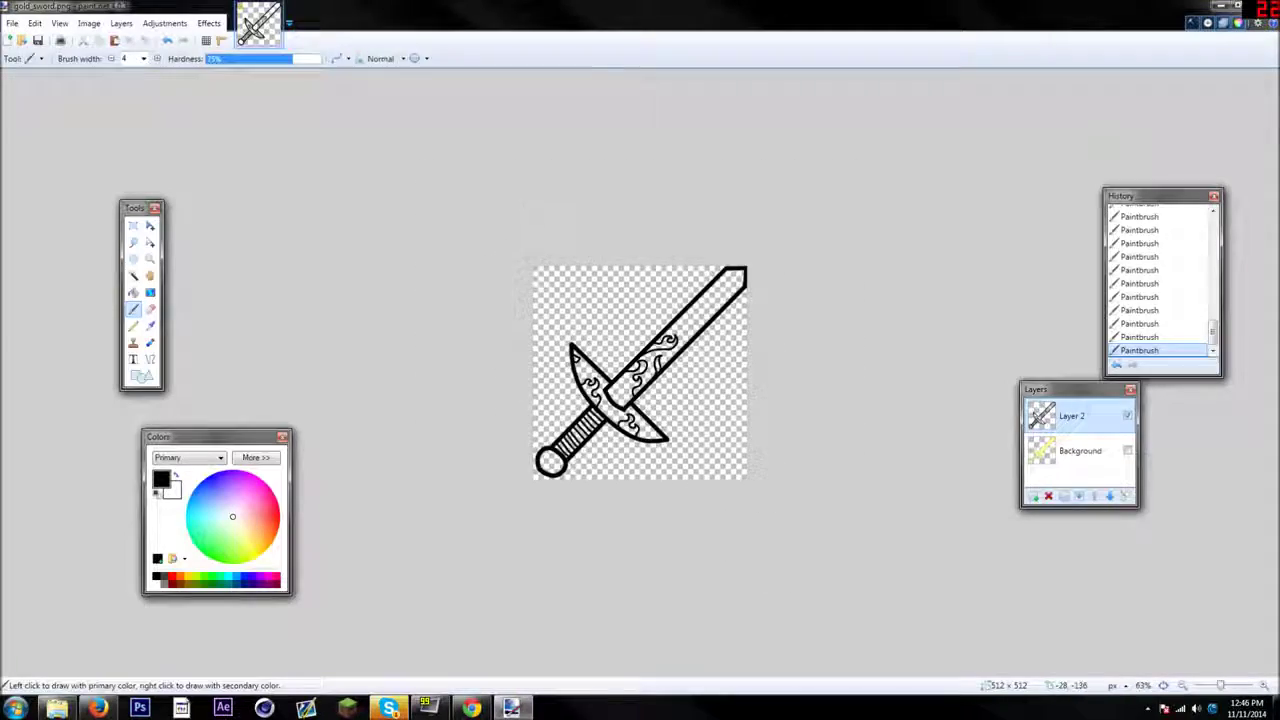
Paint a hooked black swirl inside the pommel, keeping the Colors window clear of the sword
{"action": "scroll", "coordinate": [600, 400], "scroll_direction": "up", "scroll_amount": 6}
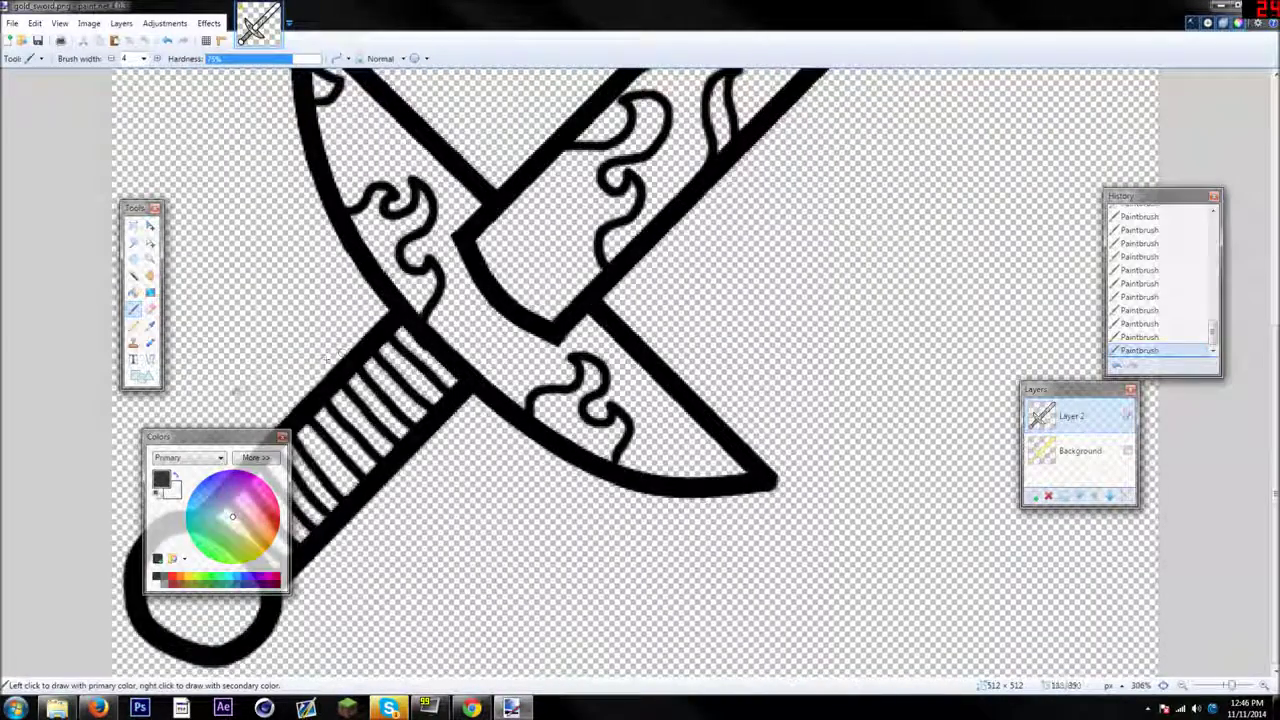
{"action": "left_click_drag", "start_coordinate": [222, 441], "coordinate": [537, 259]}
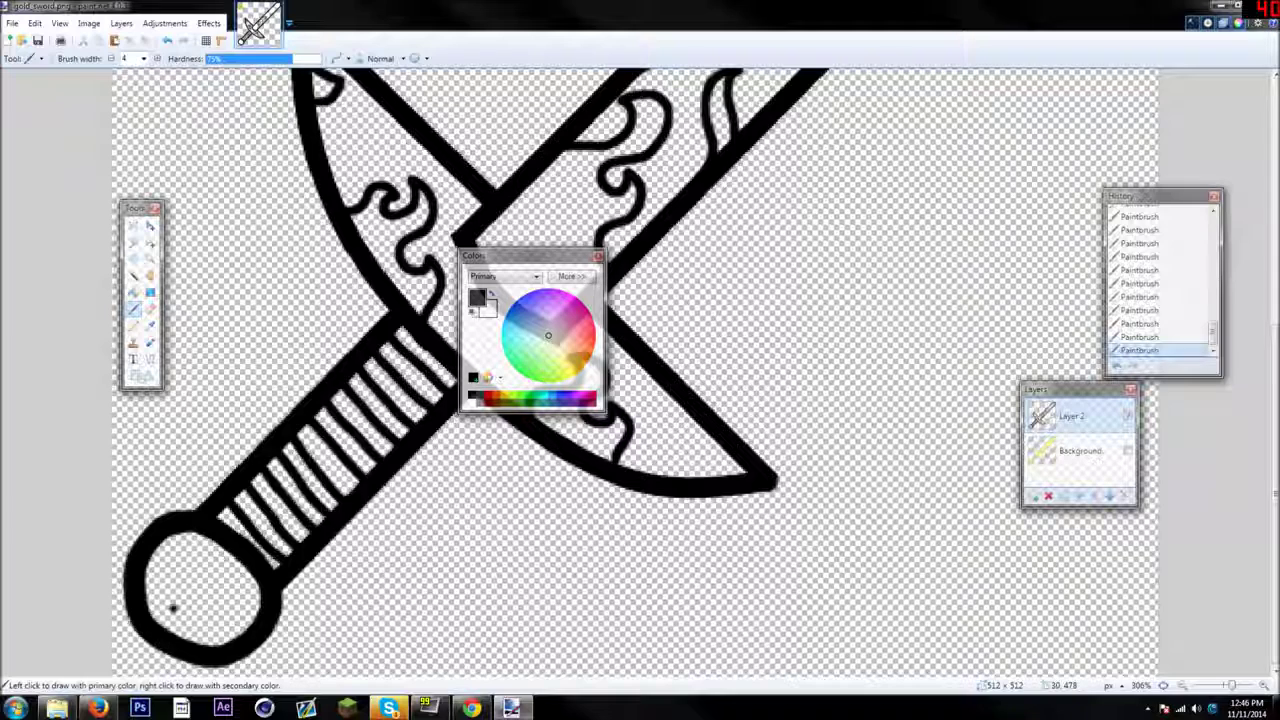
{"action": "left_click_drag", "start_coordinate": [214, 556], "coordinate": [197, 590]}
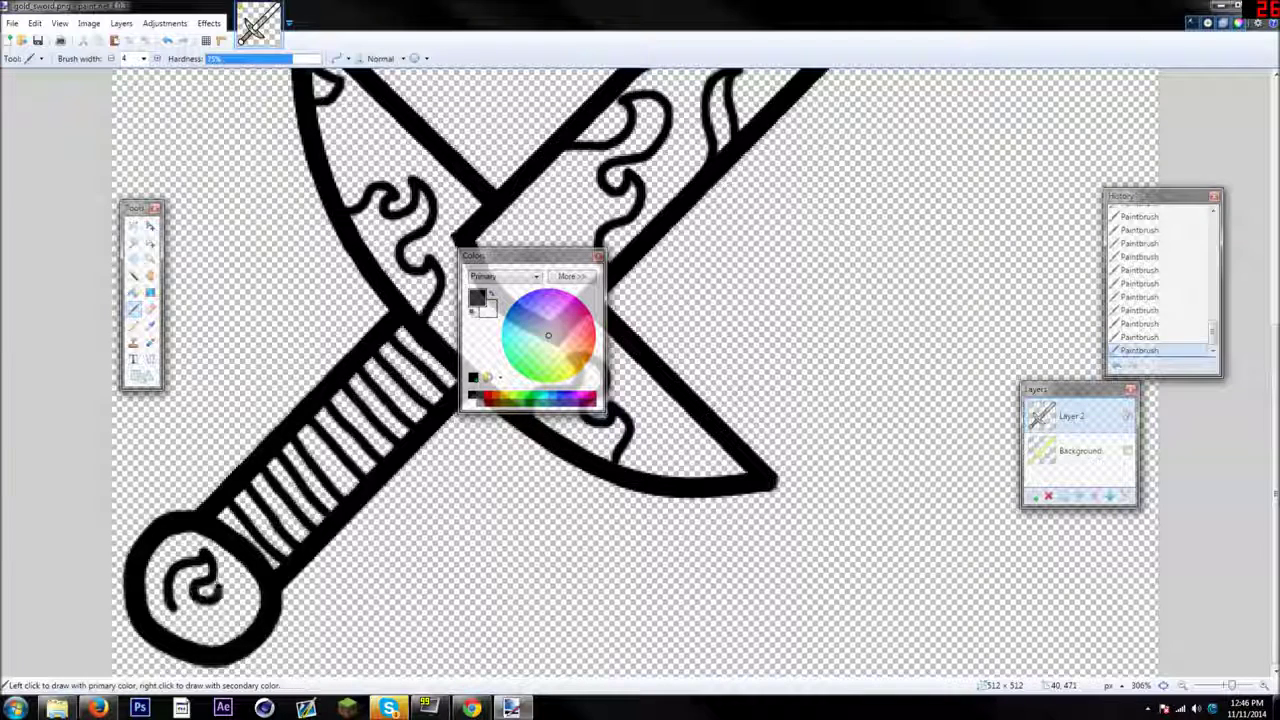
{"action": "scroll", "coordinate": [470, 330], "scroll_direction": "down", "scroll_amount": 5}
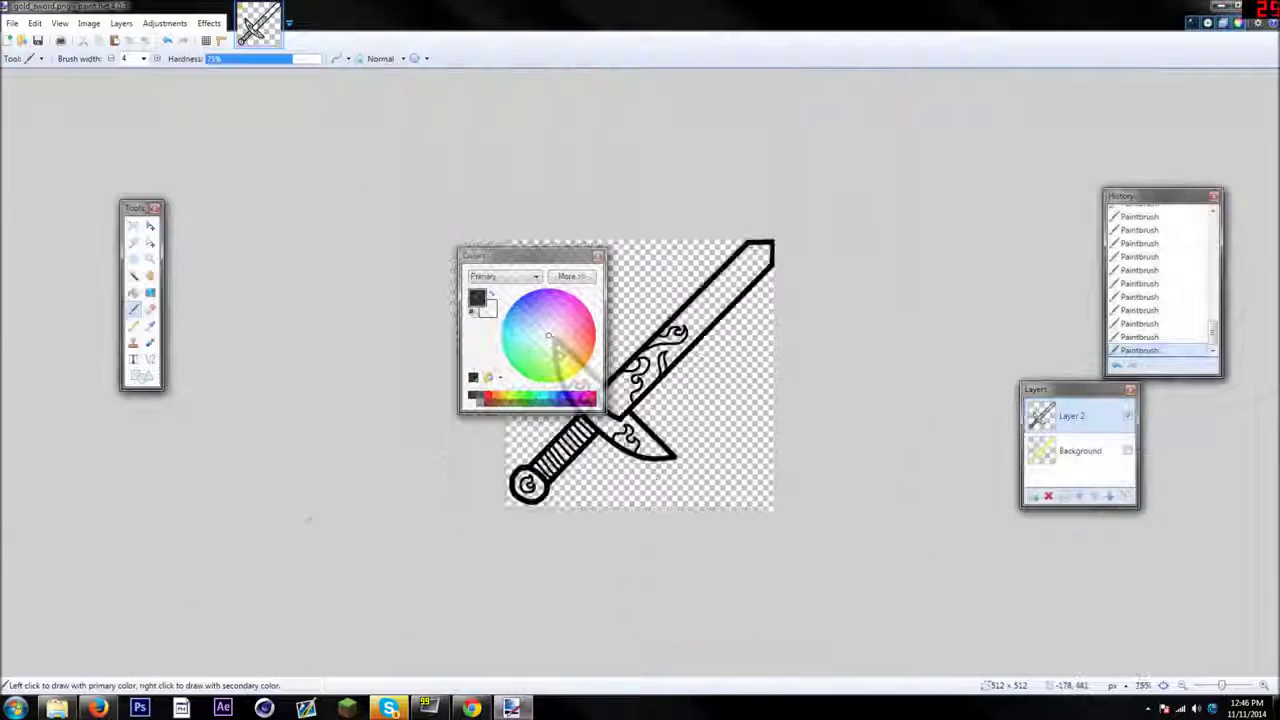
{"action": "left_click_drag", "start_coordinate": [510, 263], "coordinate": [173, 442]}
{"action": "scroll", "coordinate": [260, 330], "scroll_direction": "down", "scroll_amount": 4}
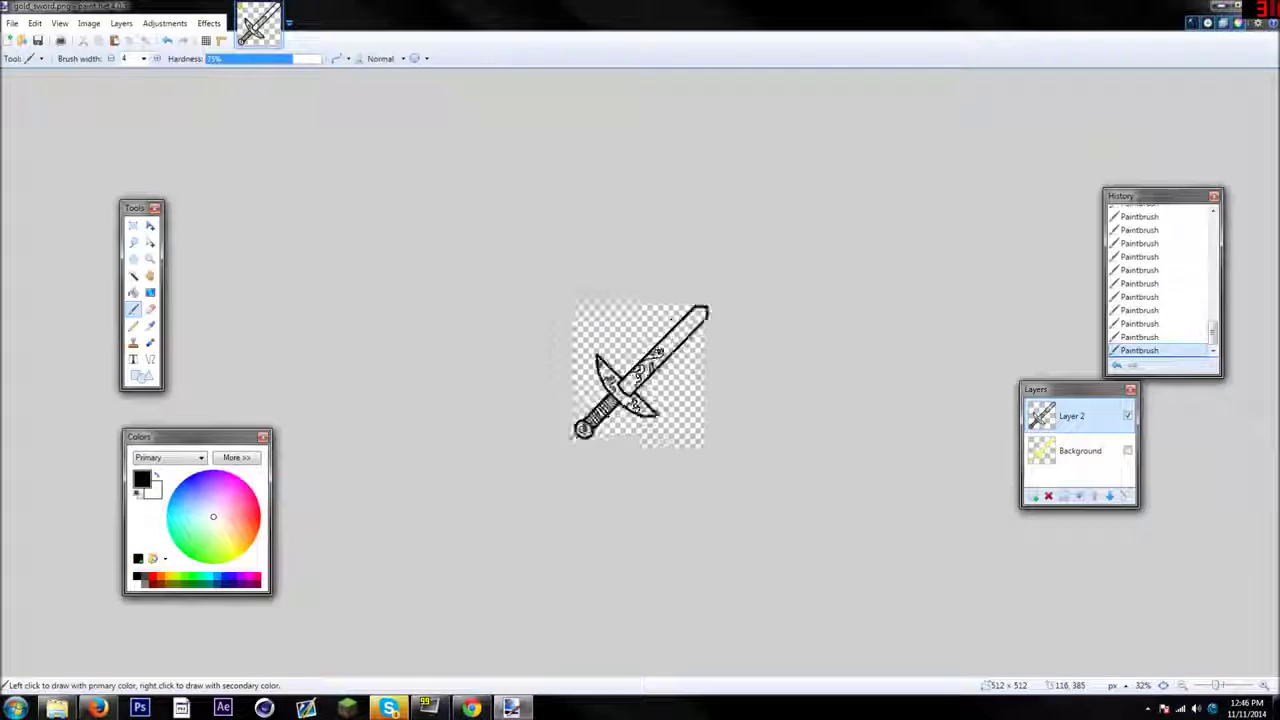
Select the blade's main area with the Magic Wand and fill it with cyan 2AC8E0
{"action": "scroll", "coordinate": [289, 277], "scroll_direction": "up", "scroll_amount": 7}
{"action": "left_click", "coordinate": [134, 276]}
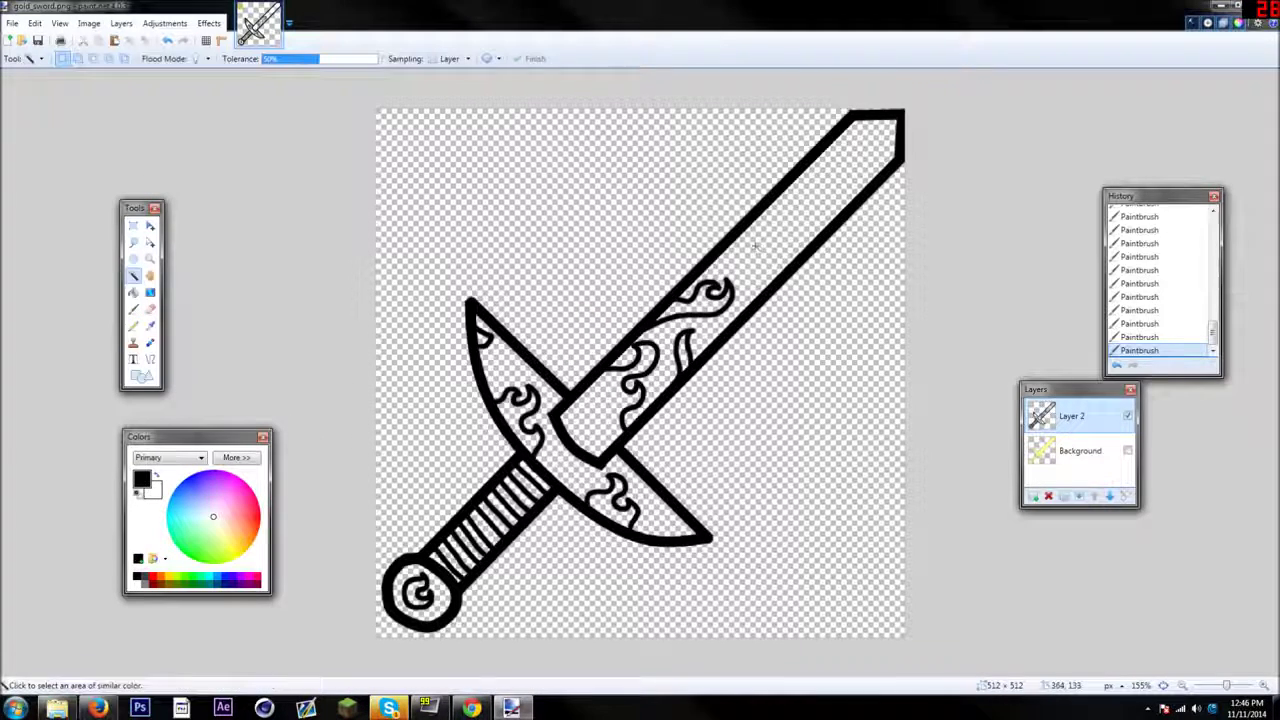
{"action": "left_click", "coordinate": [768, 256]}
{"action": "left_click_drag", "start_coordinate": [200, 528], "coordinate": [136, 506]}
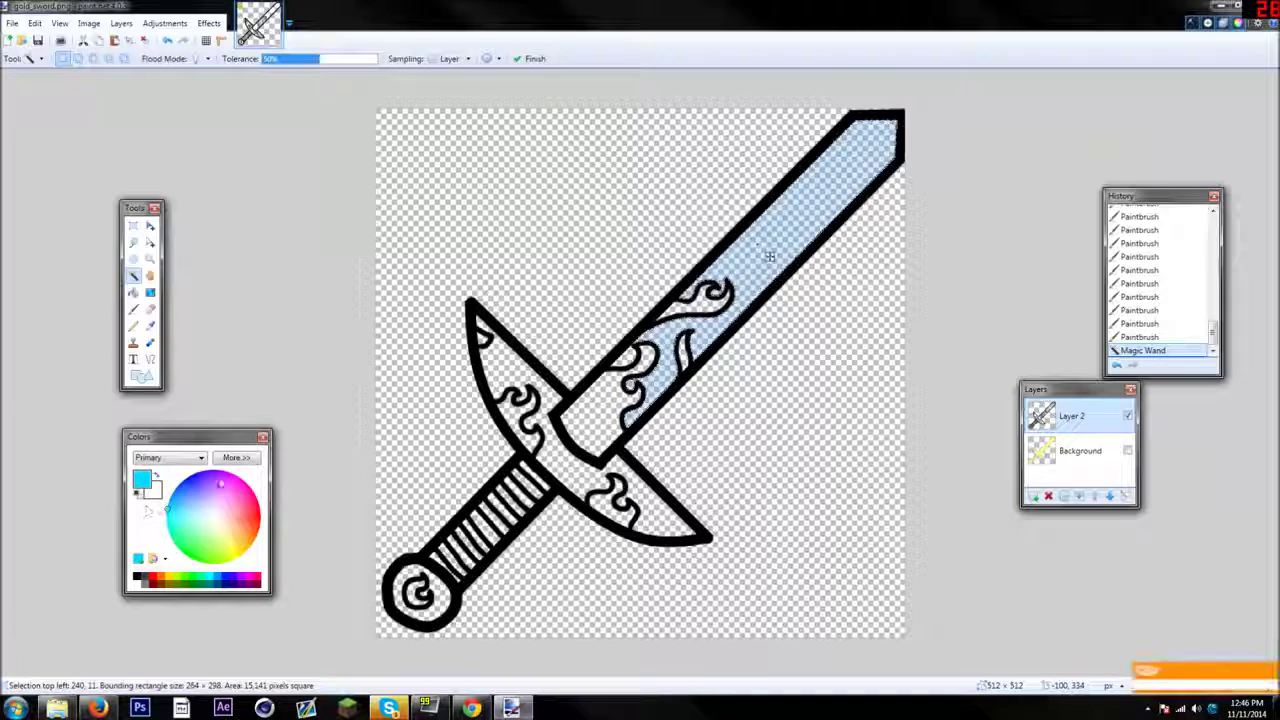
{"action": "left_click", "coordinate": [236, 458]}
{"action": "left_click_drag", "start_coordinate": [335, 562], "coordinate": [331, 577]}
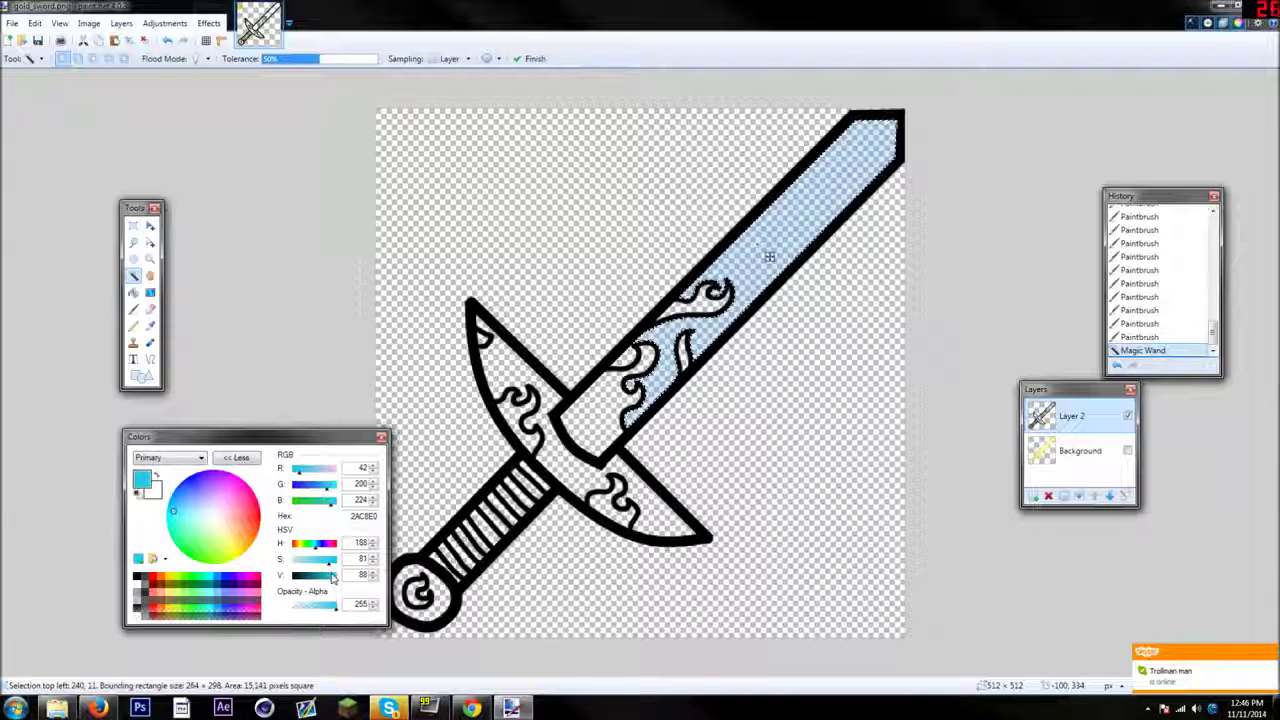
{"action": "left_click", "coordinate": [134, 292]}
{"action": "left_click", "coordinate": [771, 237]}
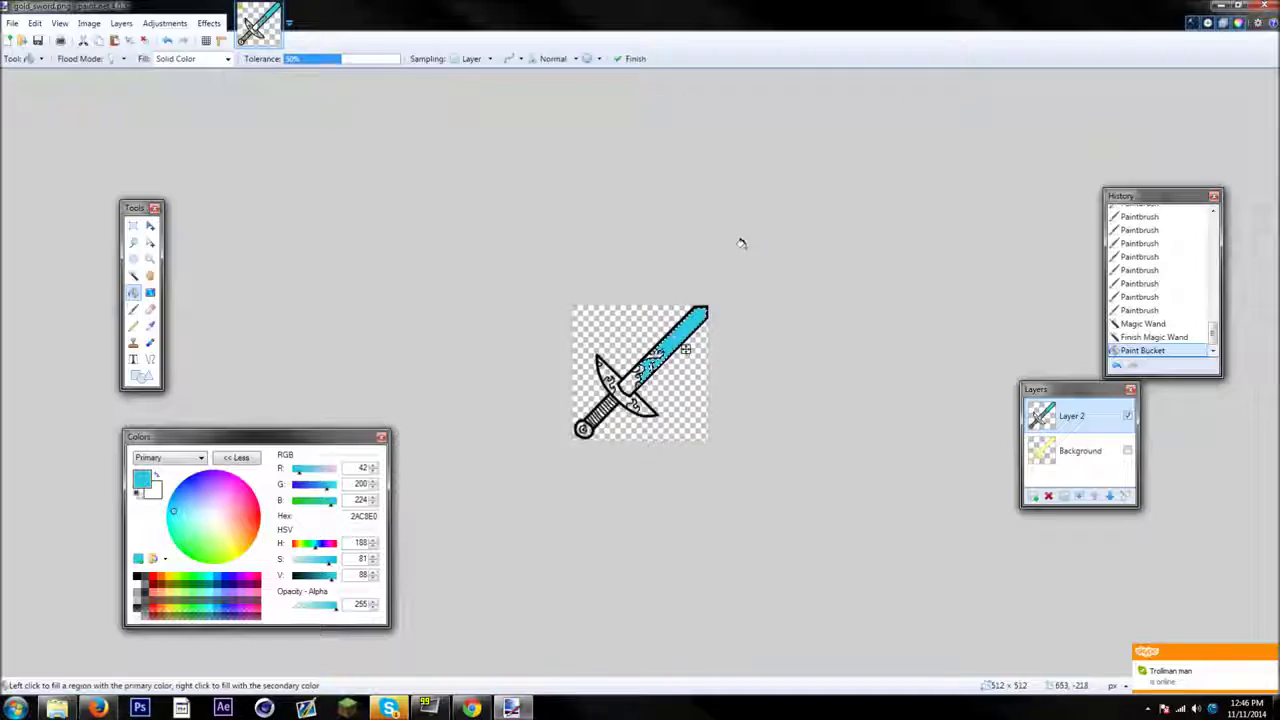
Draw a shading line in 008FA5, width 20 and about 404 pixels long, along the blade's lower edge
{"action": "left_click", "coordinate": [150, 325]}
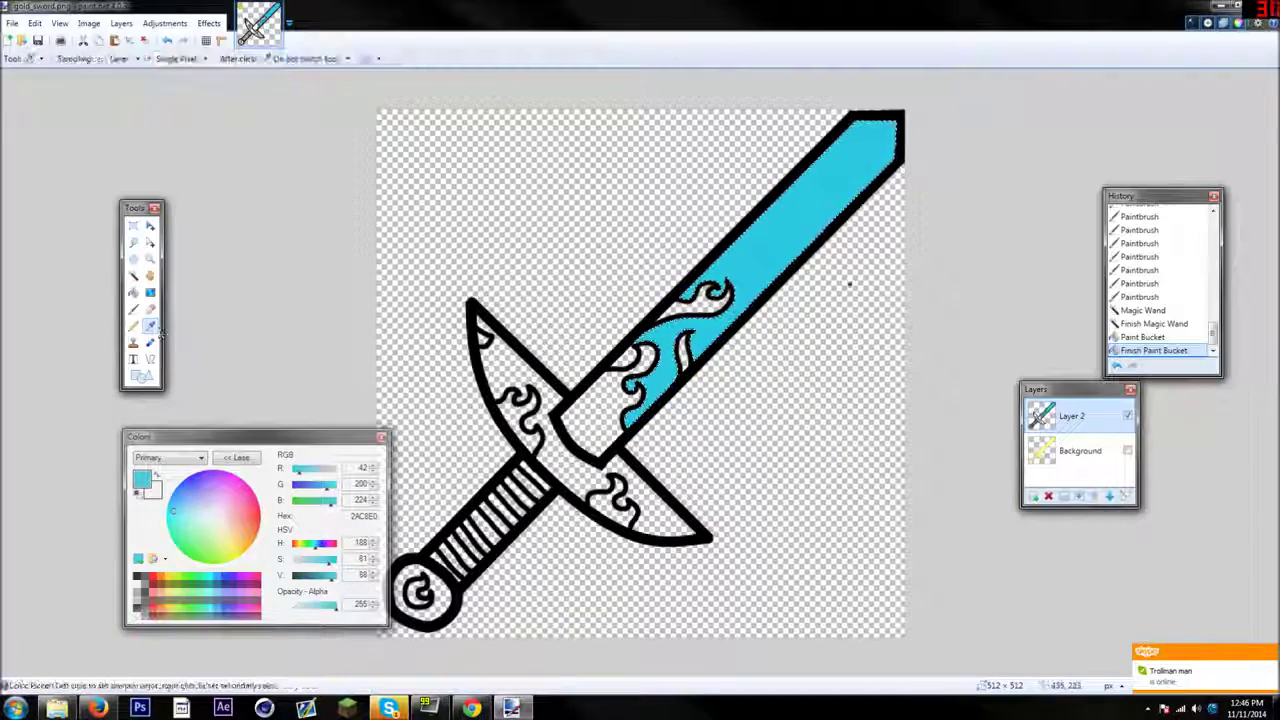
{"action": "left_click_drag", "start_coordinate": [327, 578], "coordinate": [318, 578]}
{"action": "key", "text": "o"}
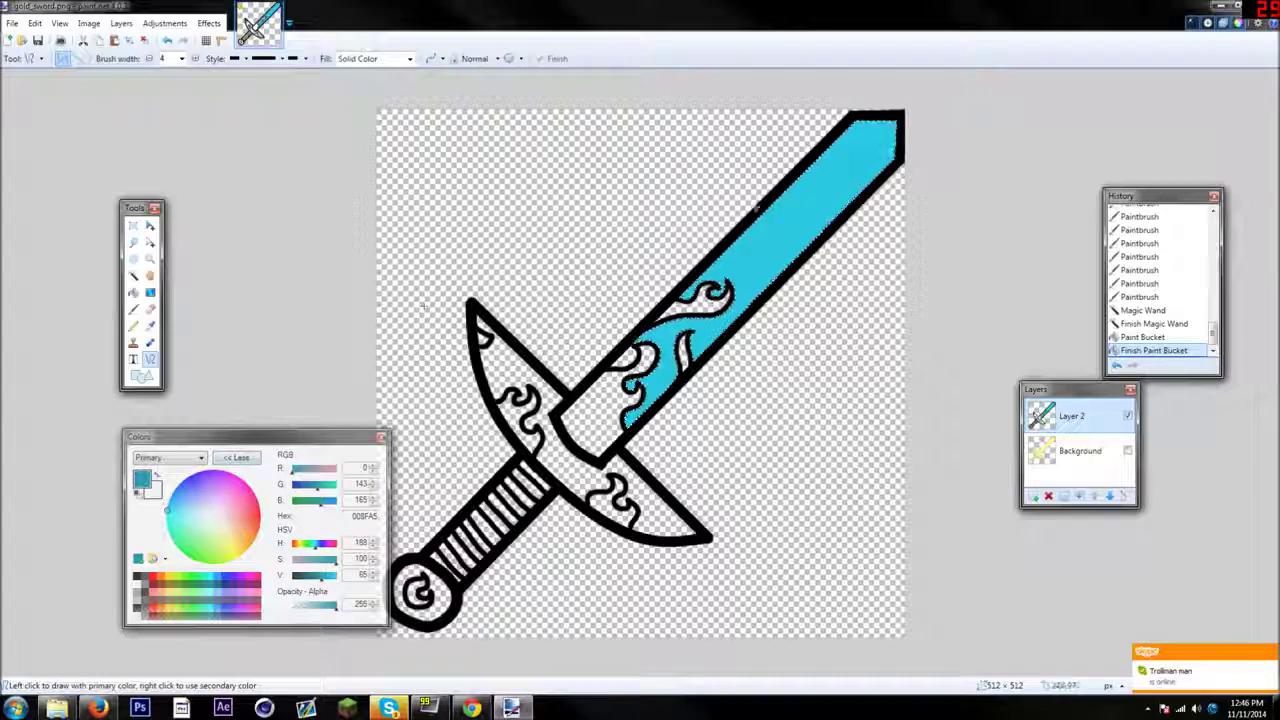
{"action": "left_click", "coordinate": [182, 59]}
{"action": "left_click", "coordinate": [166, 192]}
{"action": "left_click_drag", "start_coordinate": [887, 149], "coordinate": [623, 439]}
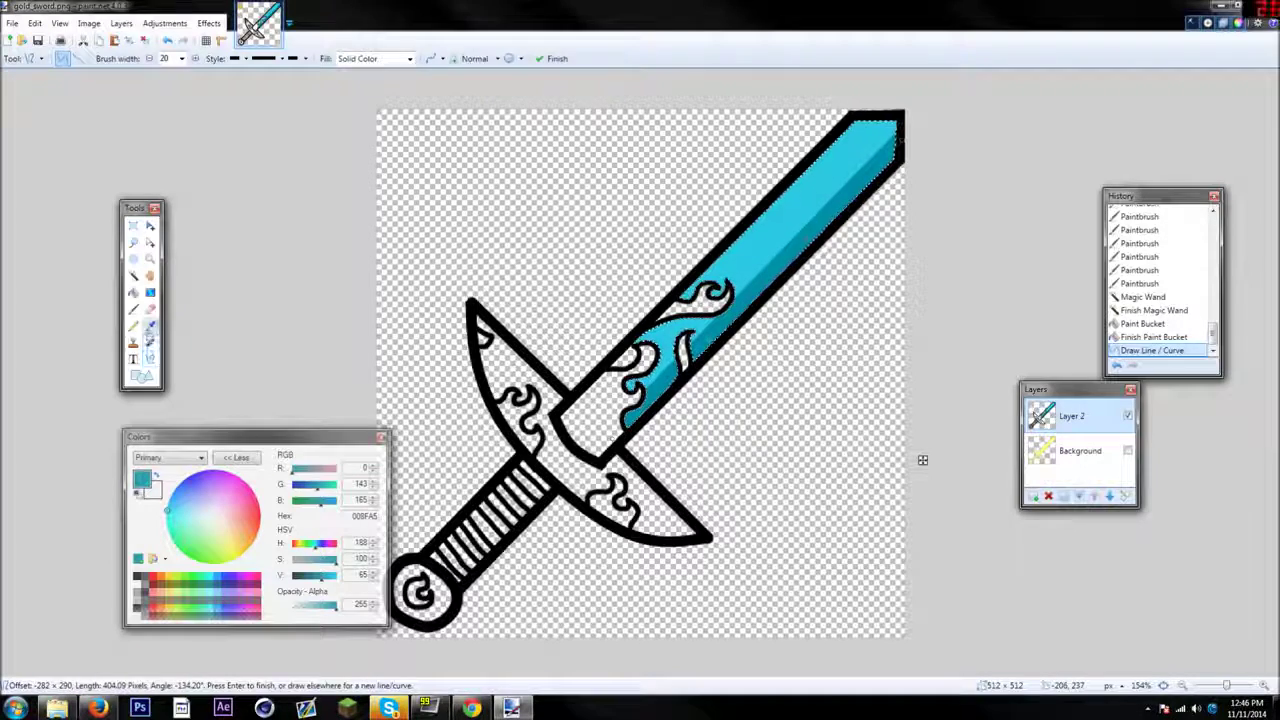
{"action": "key", "text": "Return"}
Draw a highlight line in 75ECFF, about 379 pixels long, along the blade's upper edge and clear the selection
{"action": "left_click_drag", "start_coordinate": [328, 565], "coordinate": [354, 574]}
{"action": "left_click", "coordinate": [328, 564]}
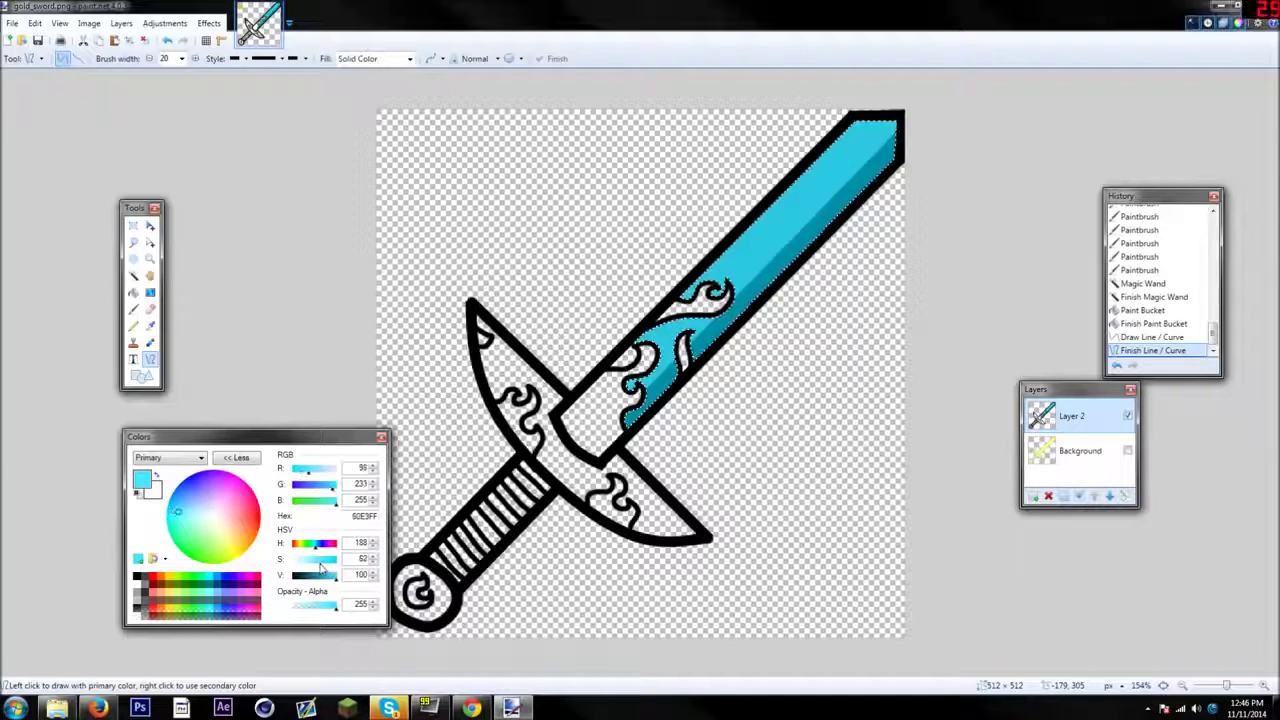
{"action": "left_click_drag", "start_coordinate": [860, 113], "coordinate": [679, 365]}
{"action": "left_click_drag", "start_coordinate": [595, 380], "coordinate": [593, 384]}
{"action": "scroll", "coordinate": [593, 384], "scroll_direction": "down", "scroll_amount": 3}
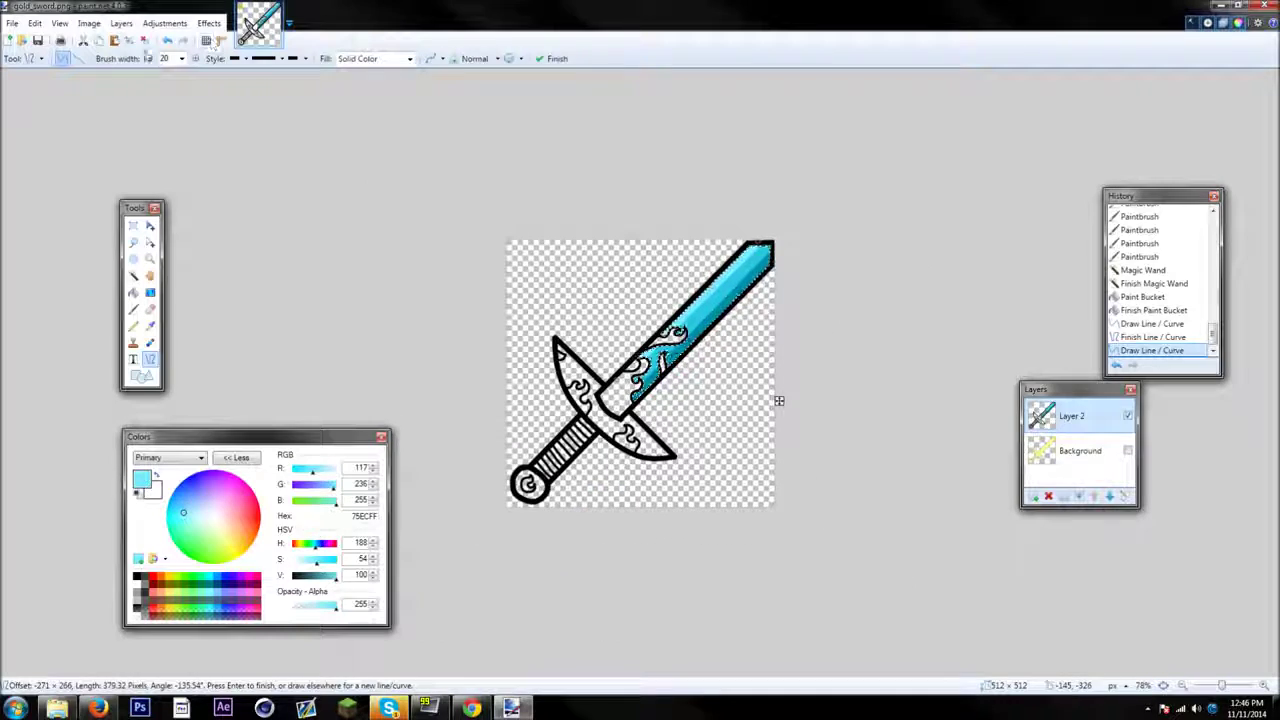
{"action": "left_click", "coordinate": [142, 40]}
{"action": "scroll", "coordinate": [712, 283], "scroll_direction": "up", "scroll_amount": 1}
{"action": "scroll", "coordinate": [712, 283], "scroll_direction": "down", "scroll_amount": 1}
{"action": "scroll", "coordinate": [712, 283], "scroll_direction": "up", "scroll_amount": 2}
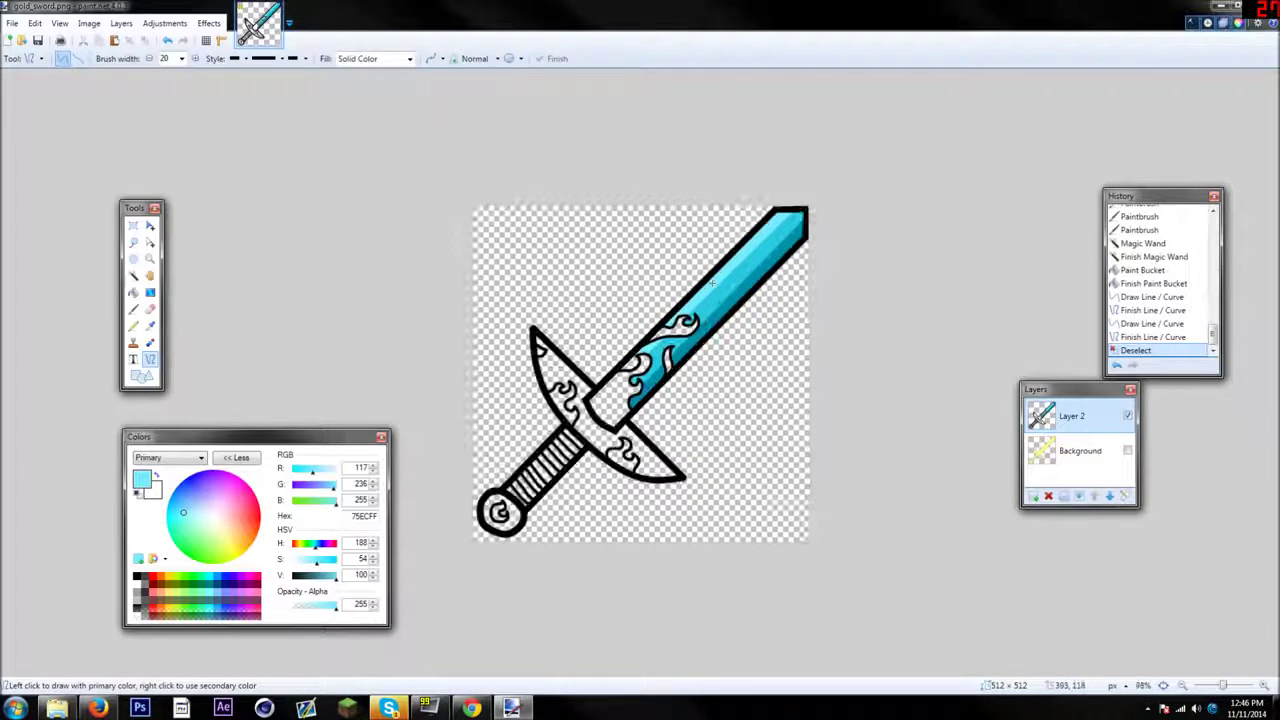
Fill the small empty pocket enclosed by the swirl on the blade's upper edge with 75ECFF
{"action": "scroll", "coordinate": [712, 285], "scroll_direction": "up", "scroll_amount": 2}
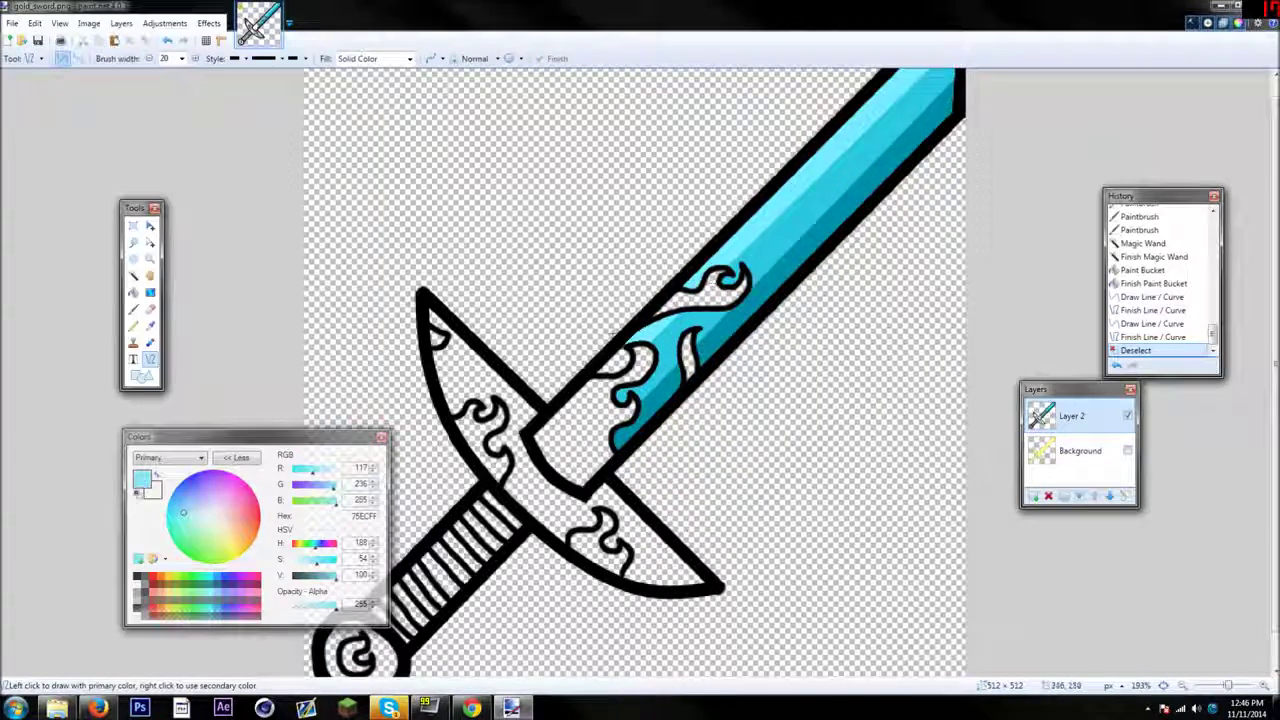
{"action": "left_click", "coordinate": [150, 325]}
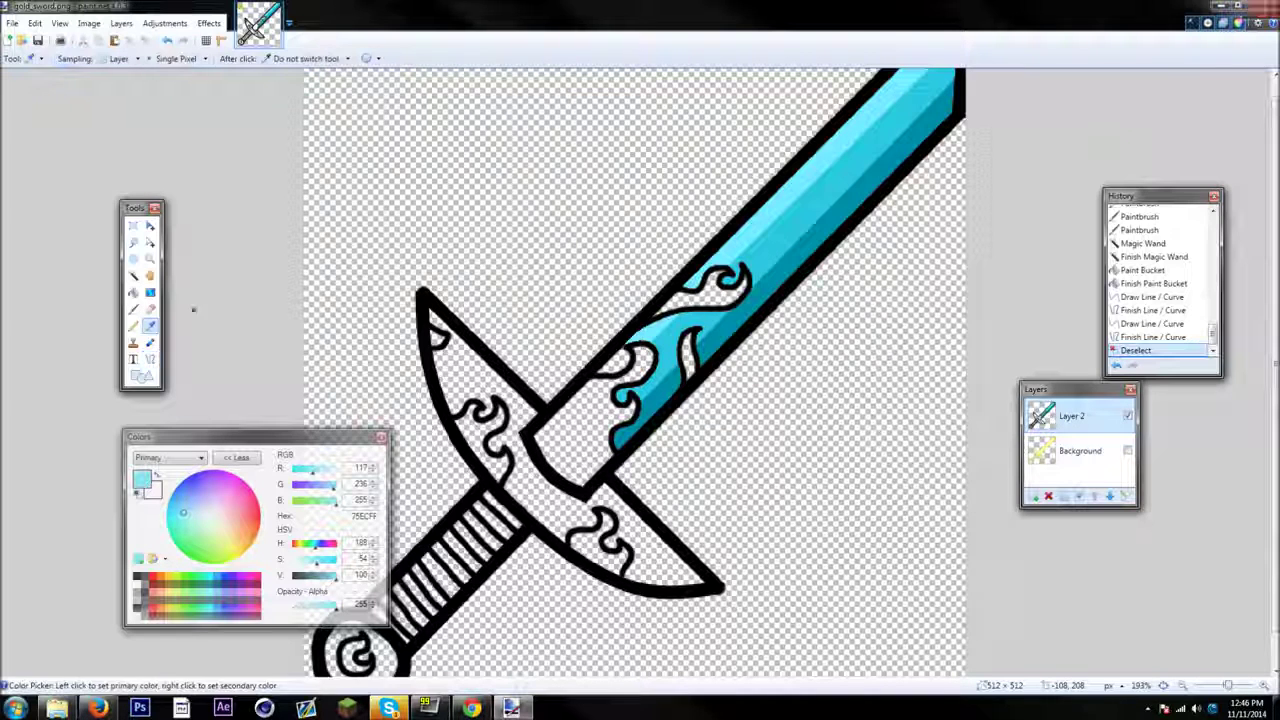
{"action": "left_click", "coordinate": [133, 292]}
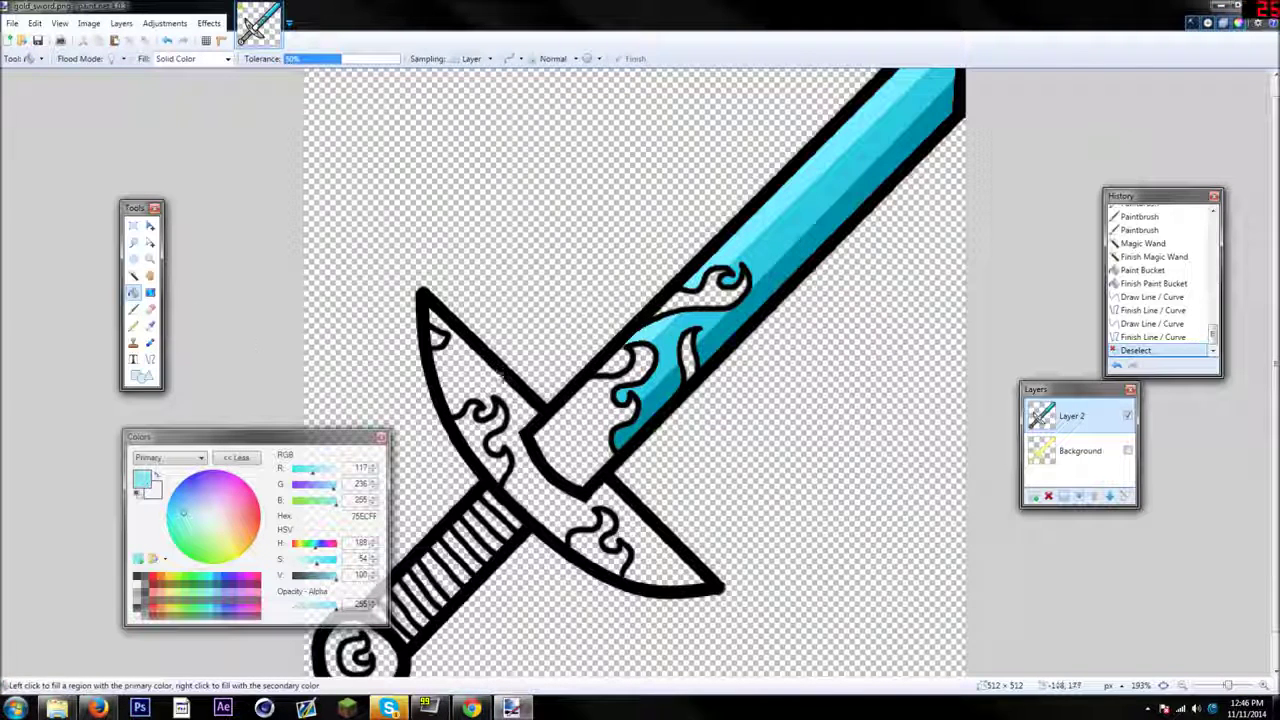
{"action": "left_click", "coordinate": [628, 366]}
{"action": "left_click", "coordinate": [150, 292]}
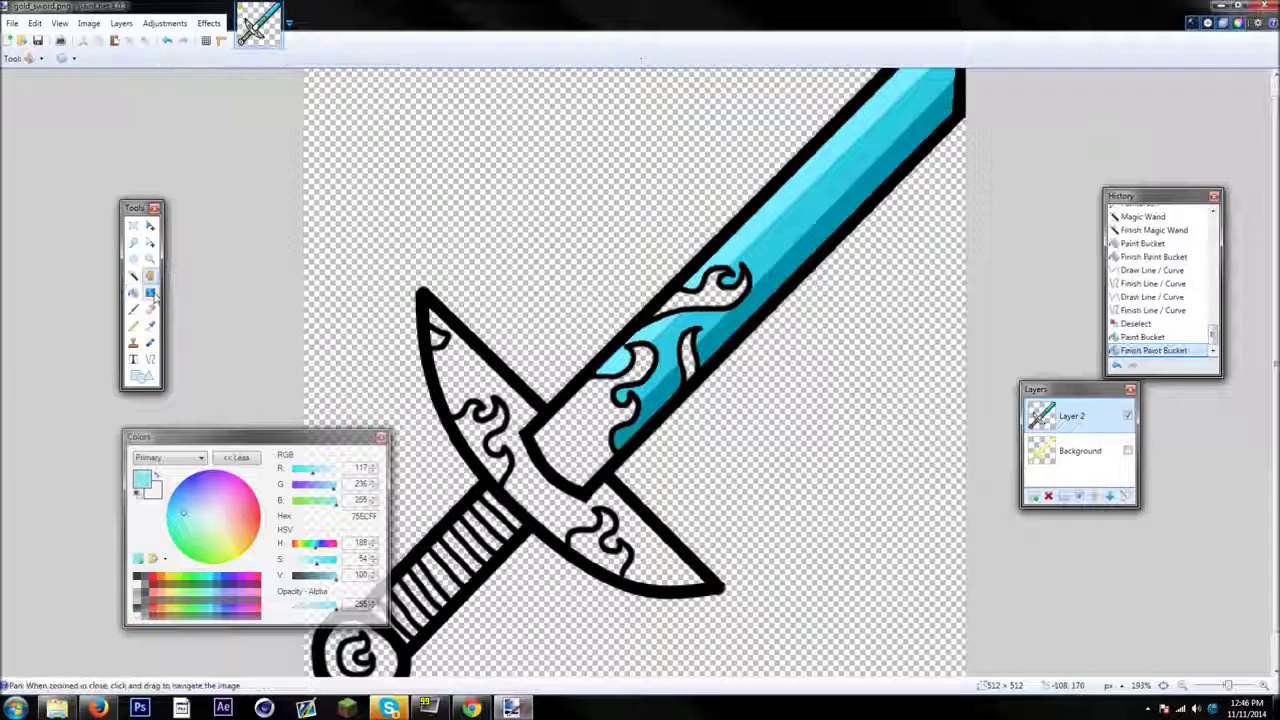
{"action": "left_click_drag", "start_coordinate": [579, 422], "coordinate": [594, 437]}
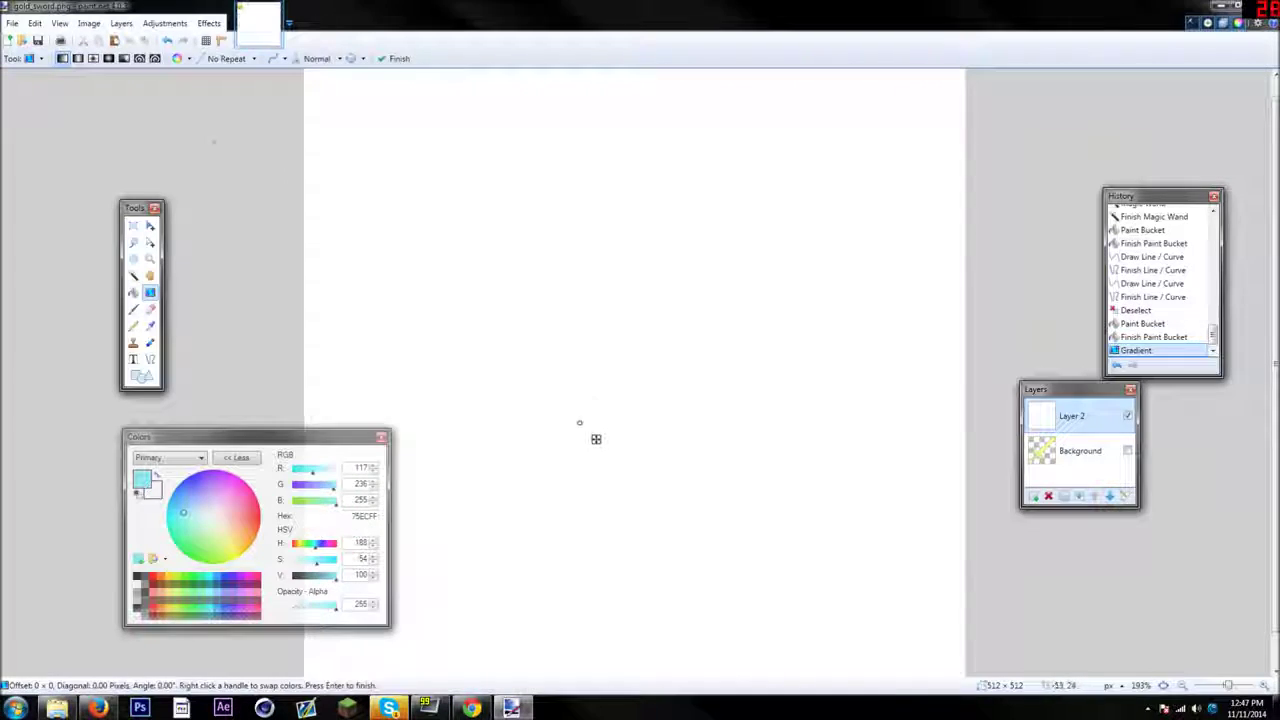
{"action": "left_click", "coordinate": [171, 40]}
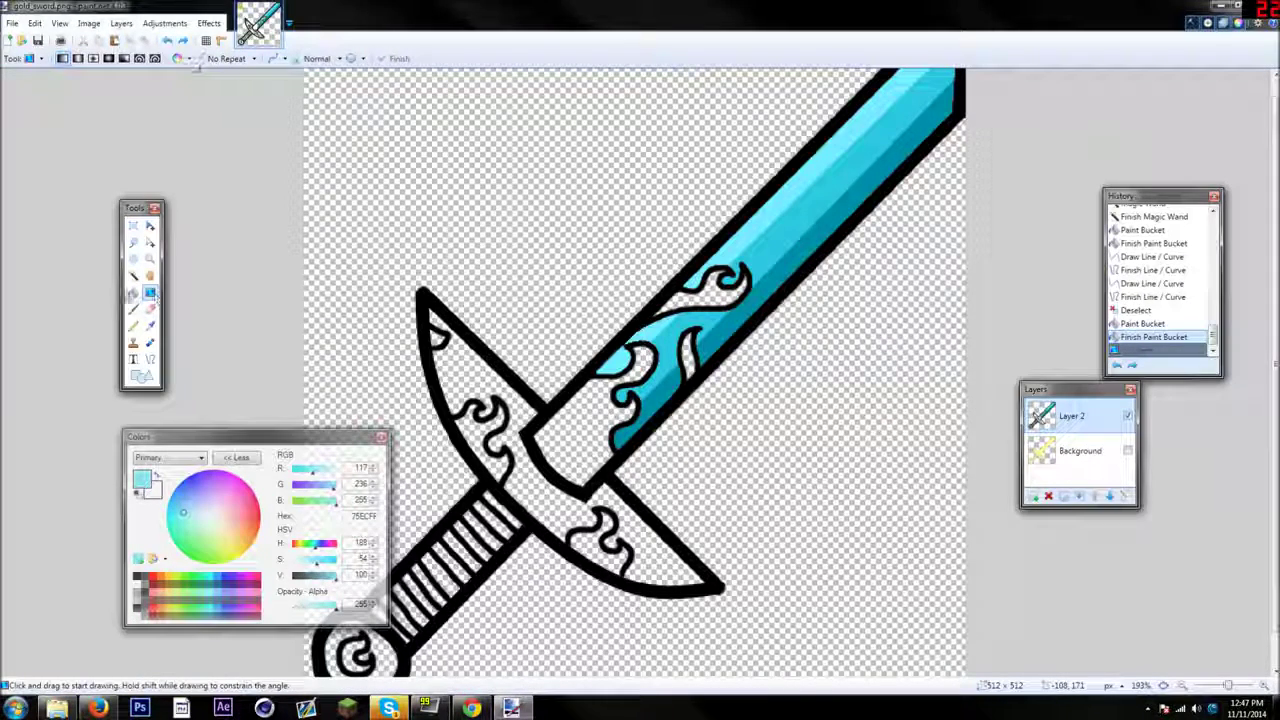
Select the blade's base, its flame-shaped ornaments, both guard swirls and the guard's upper tip together with the Magic Wand
{"action": "left_click", "coordinate": [134, 275]}
{"action": "left_click", "coordinate": [594, 426]}
{"action": "left_click", "coordinate": [692, 356], "text": "ctrl"}
{"action": "left_click", "coordinate": [705, 307], "text": "ctrl"}
{"action": "left_click", "coordinate": [694, 309], "text": "ctrl"}
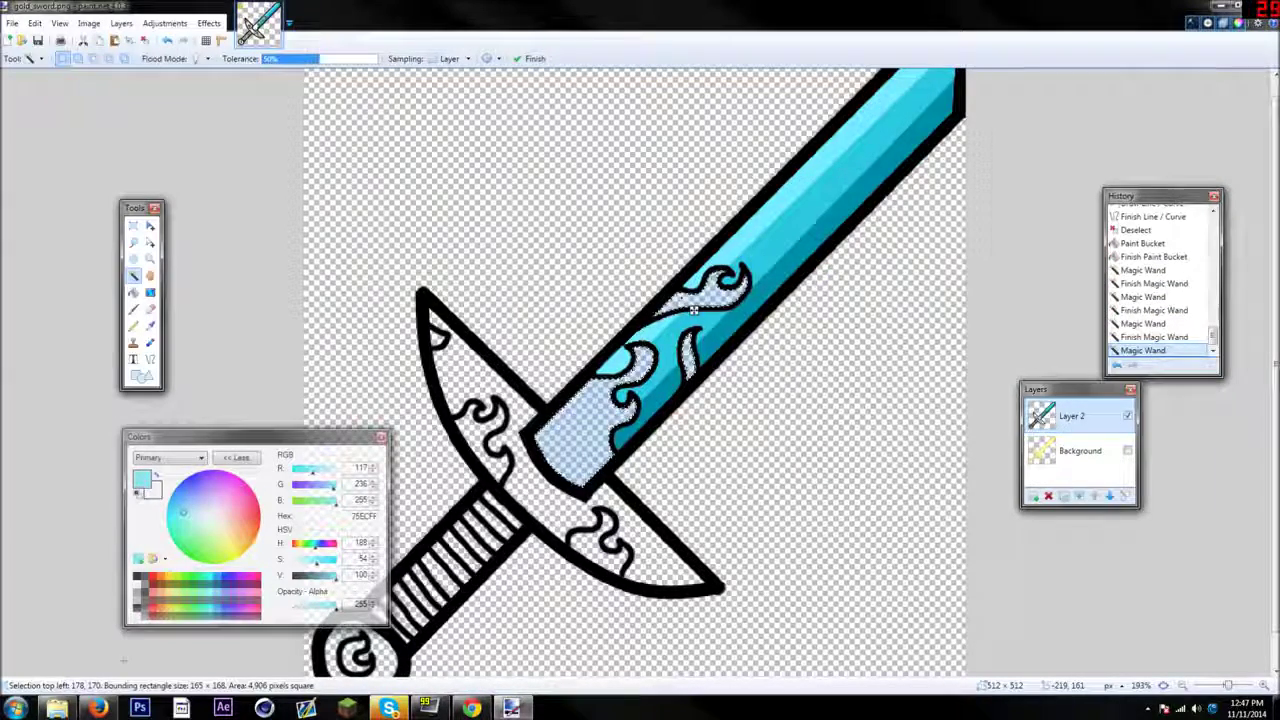
{"action": "left_click", "coordinate": [601, 557], "text": "ctrl"}
{"action": "left_click", "coordinate": [441, 342], "text": "ctrl"}
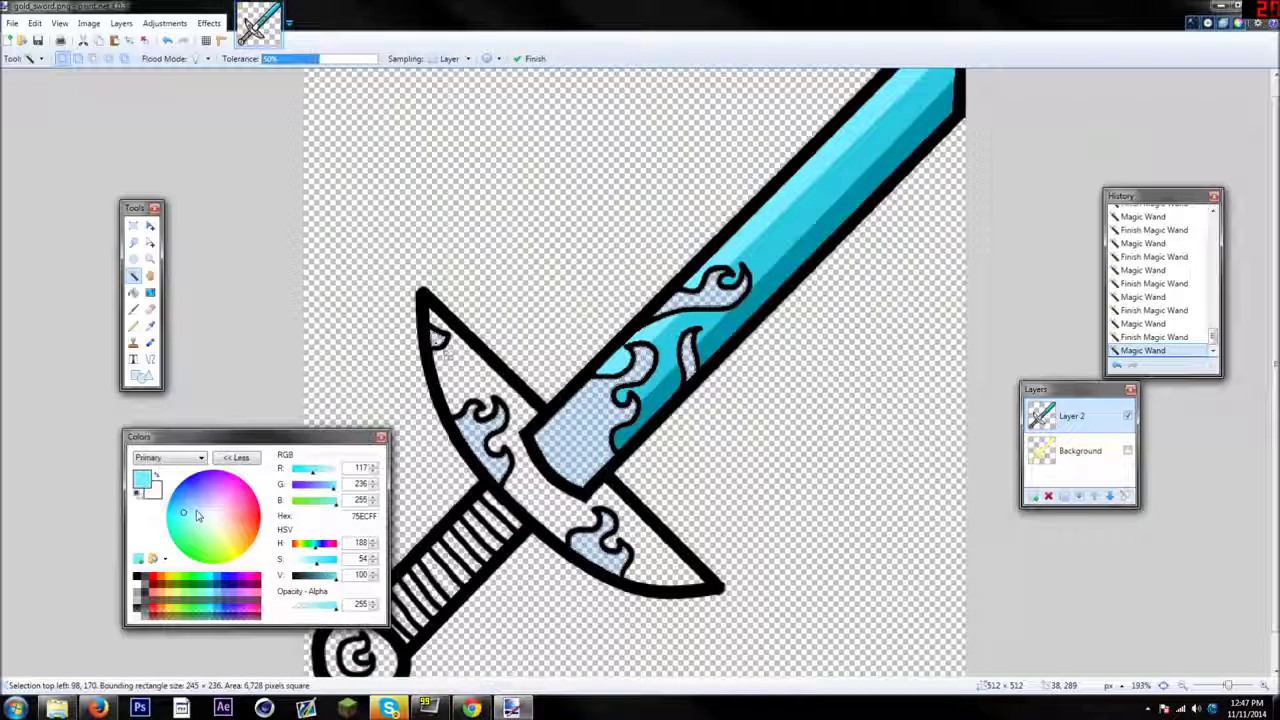
Set the primary colour to orange and the secondary colour to dark red AF000B
{"action": "left_click", "coordinate": [249, 548]}
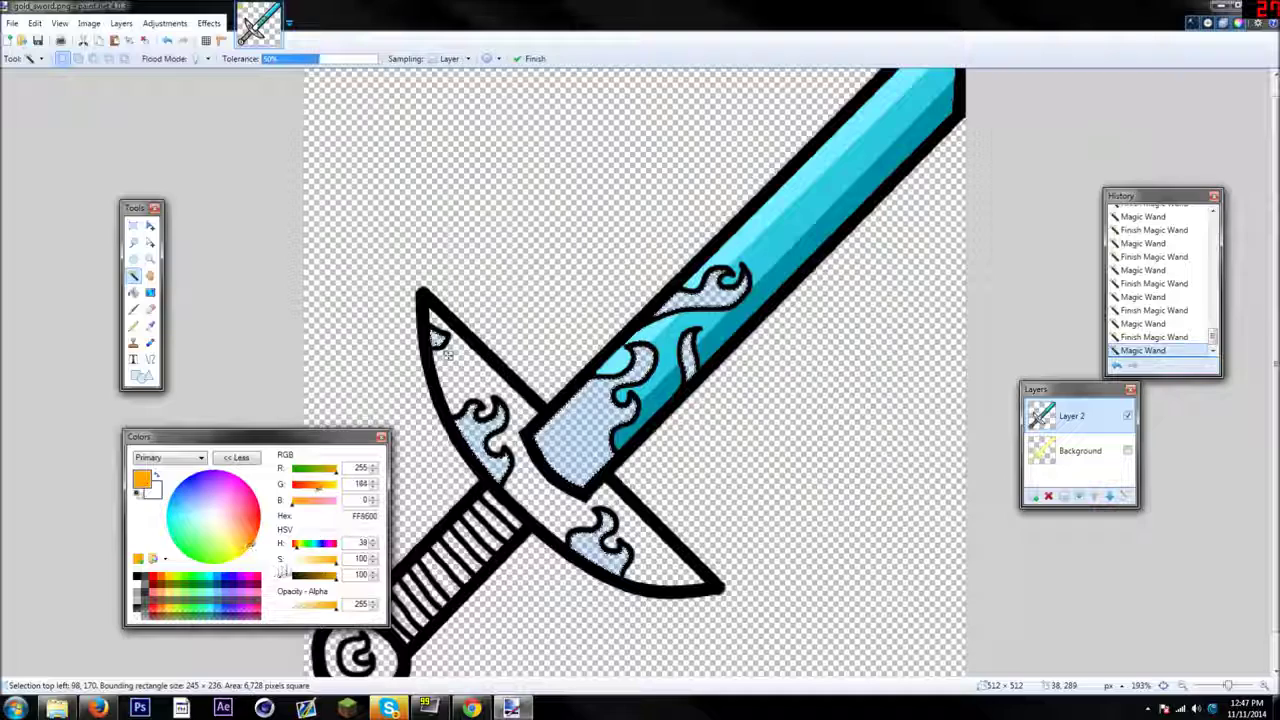
{"action": "left_click", "coordinate": [157, 493]}
{"action": "left_click_drag", "start_coordinate": [225, 519], "coordinate": [314, 510]}
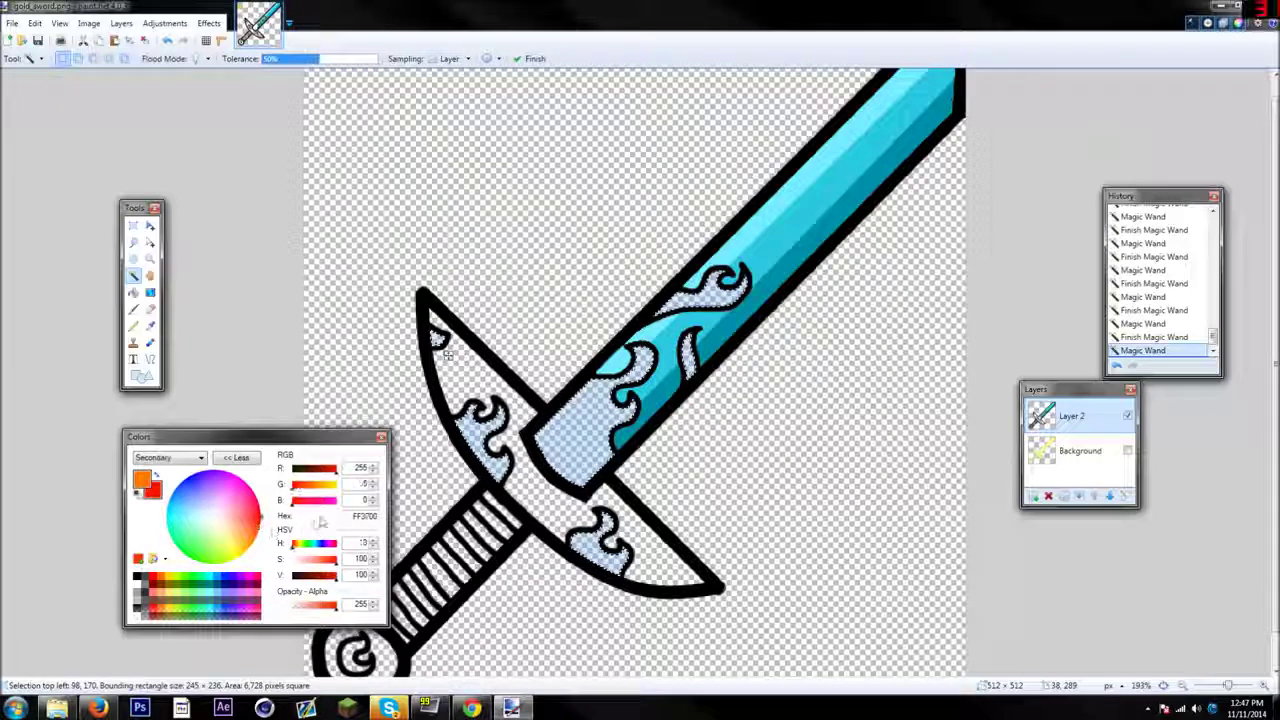
{"action": "left_click", "coordinate": [323, 576]}
Apply the orange-to-dark-red gradient to the selected shapes, running from the sword's base toward the blade tip, and clear the selection
{"action": "left_click", "coordinate": [150, 292]}
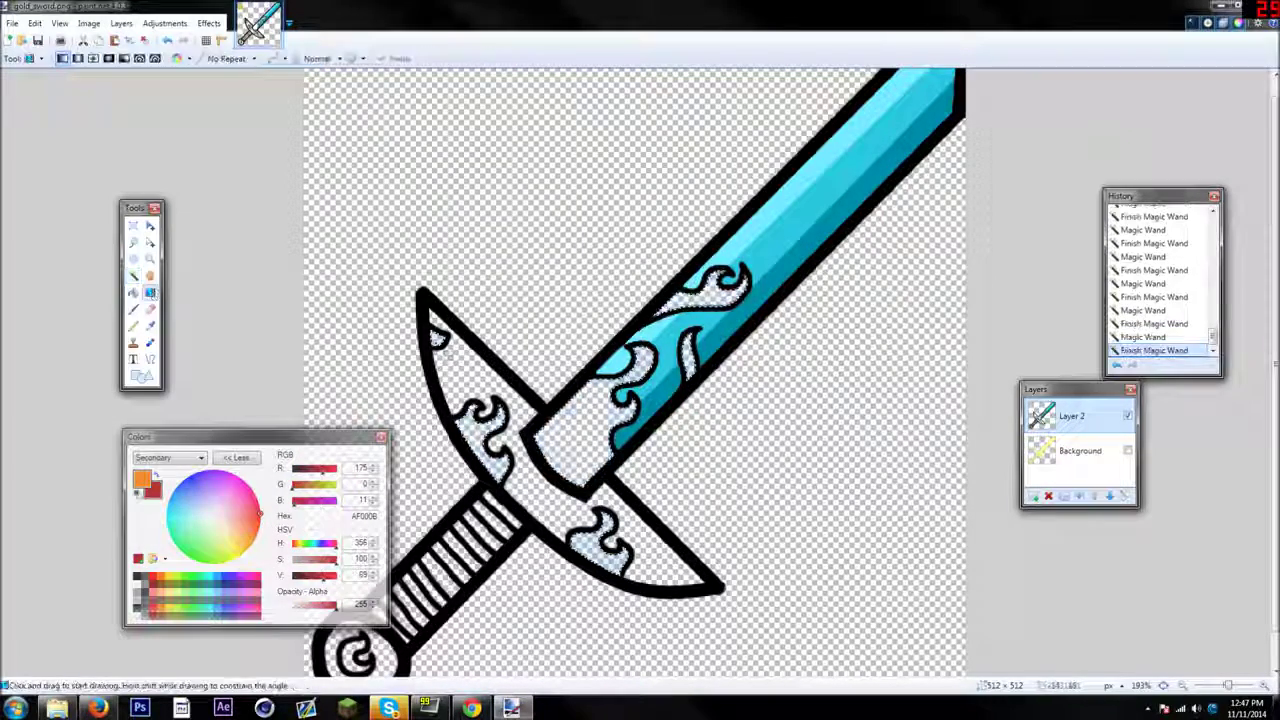
{"action": "left_click_drag", "start_coordinate": [726, 272], "coordinate": [506, 515]}
{"action": "left_click_drag", "start_coordinate": [341, 652], "coordinate": [338, 654]}
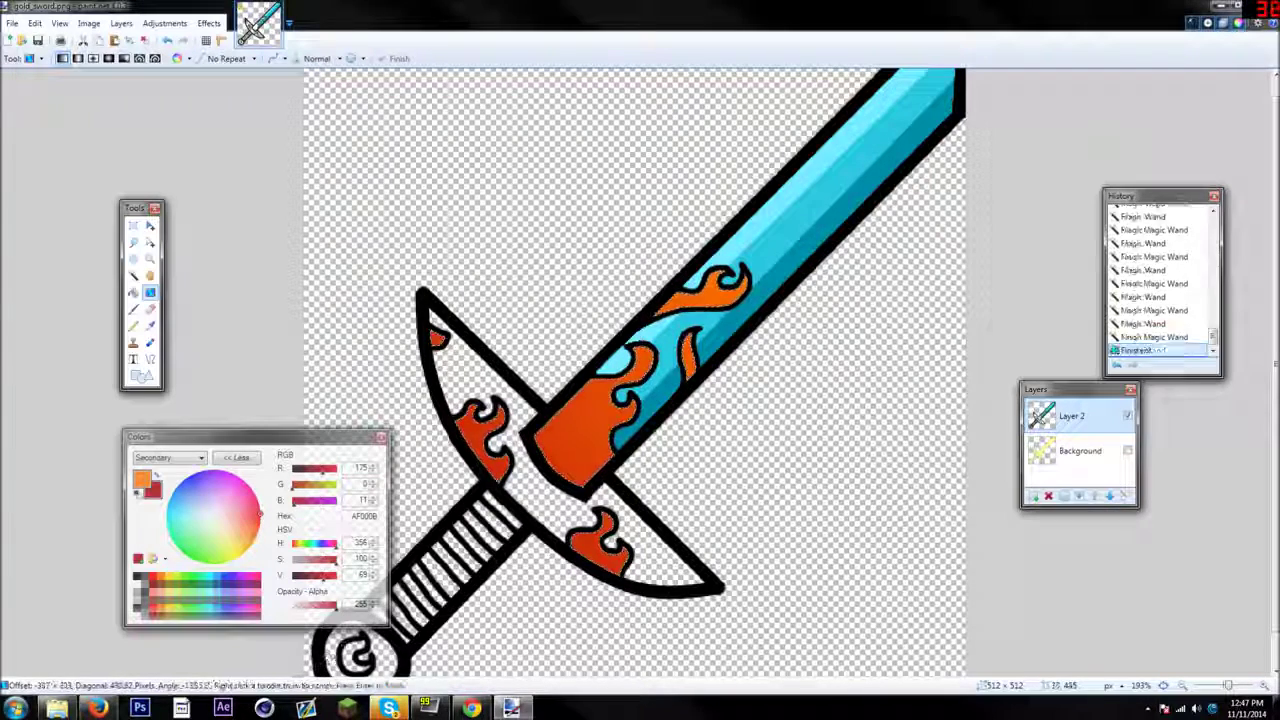
{"action": "left_click_drag", "start_coordinate": [385, 605], "coordinate": [440, 550]}
{"action": "left_click_drag", "start_coordinate": [574, 442], "coordinate": [883, 148]}
{"action": "key", "text": "ctrl+d"}
{"action": "scroll", "coordinate": [560, 265], "scroll_direction": "down", "scroll_amount": 5}
{"action": "scroll", "coordinate": [593, 289], "scroll_direction": "up", "scroll_amount": 7}
{"action": "scroll", "coordinate": [803, 446], "scroll_direction": "down", "scroll_amount": 7}
{"action": "scroll", "coordinate": [803, 409], "scroll_direction": "up", "scroll_amount": 7}
{"action": "scroll", "coordinate": [611, 370], "scroll_direction": "down", "scroll_amount": 2}
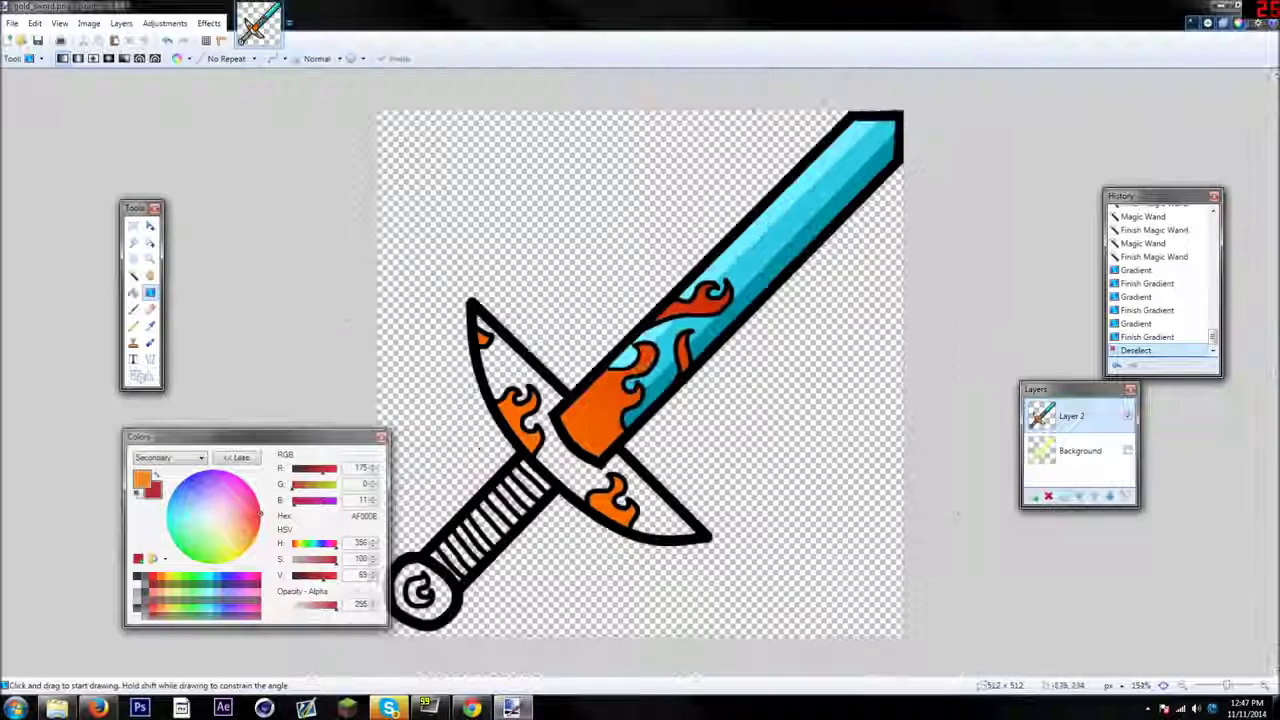
Sample the blade's middle blue, 2AC8E0, as the primary colour
{"action": "left_click", "coordinate": [151, 326]}
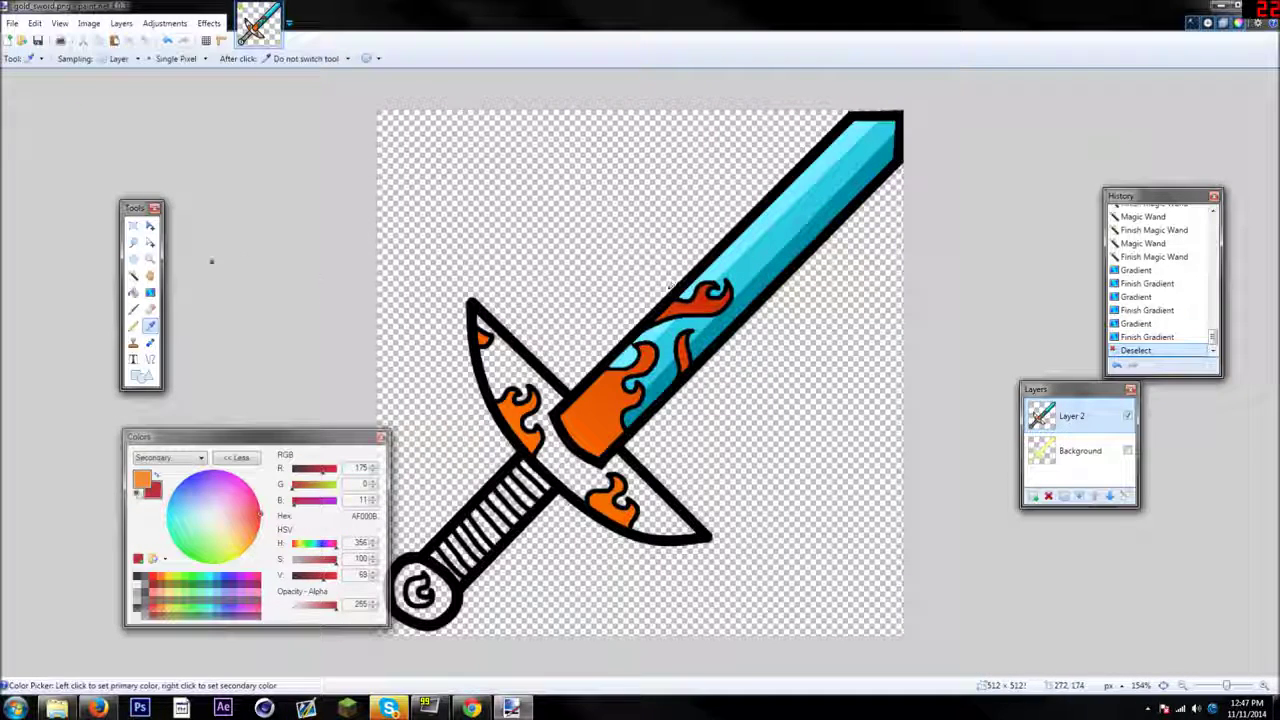
{"action": "left_click", "coordinate": [690, 275]}
{"action": "left_click", "coordinate": [133, 292]}
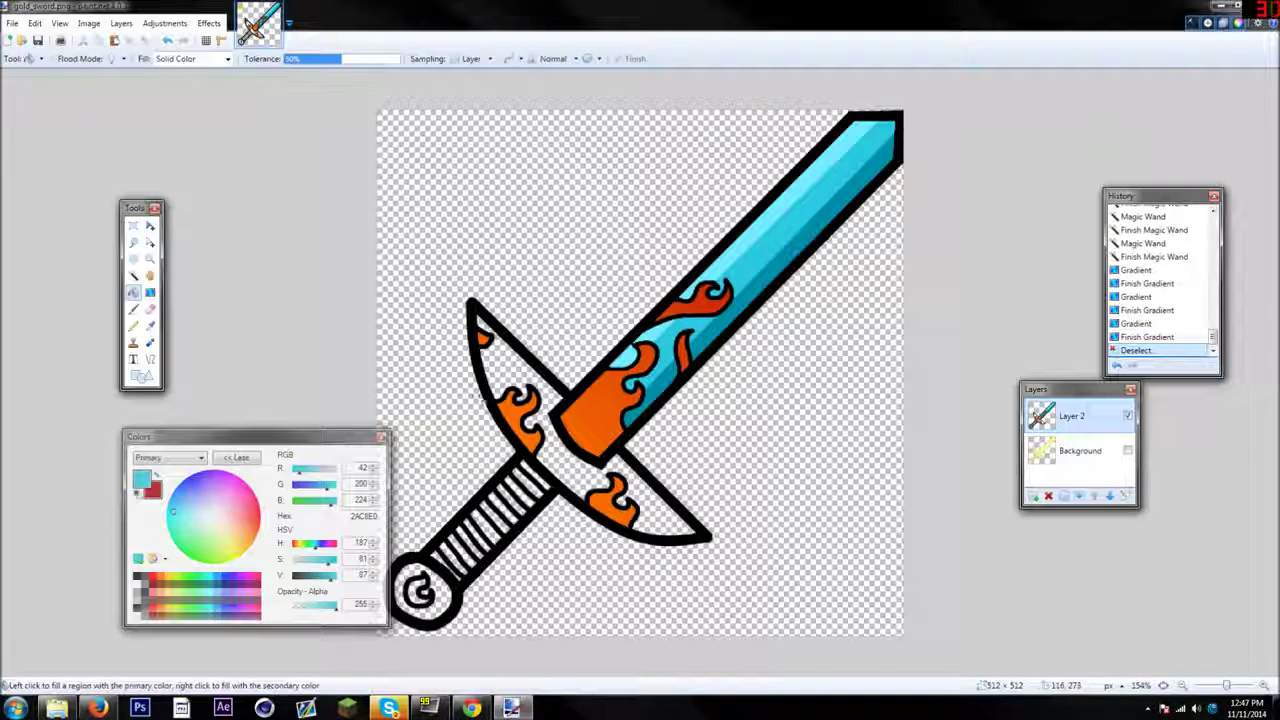
{"action": "left_click", "coordinate": [501, 373]}
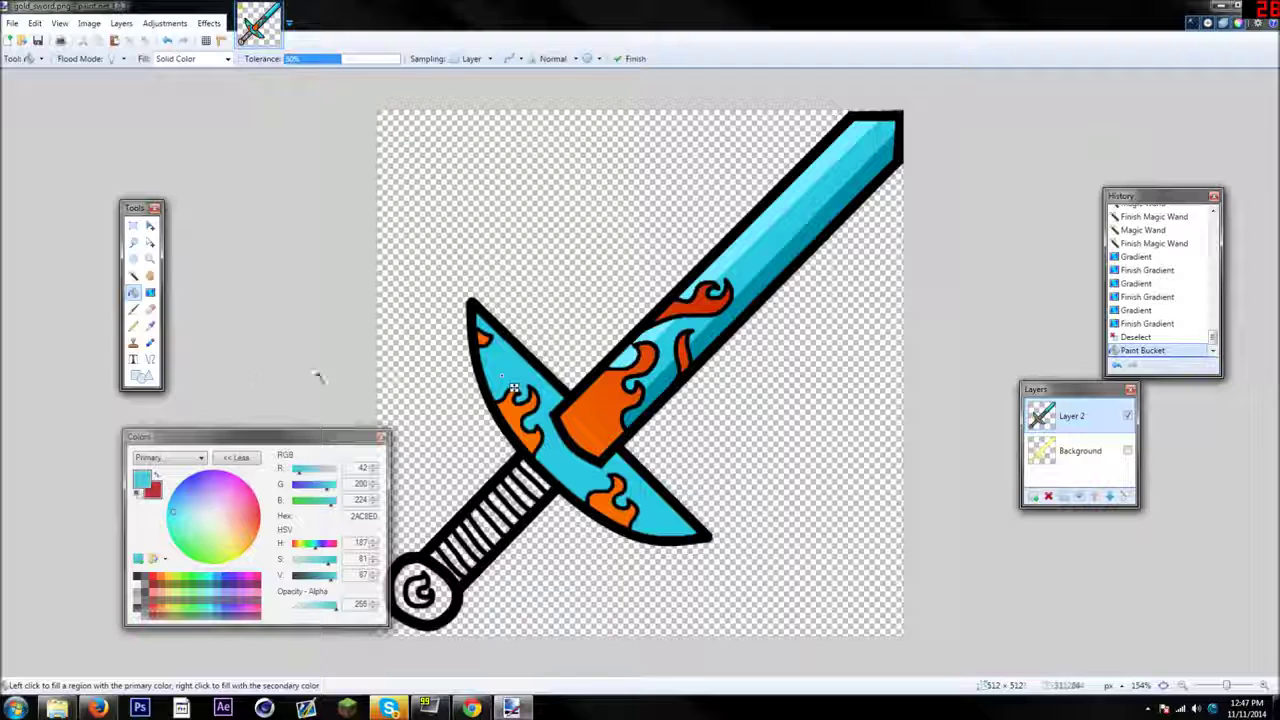
{"action": "left_click", "coordinate": [168, 41]}
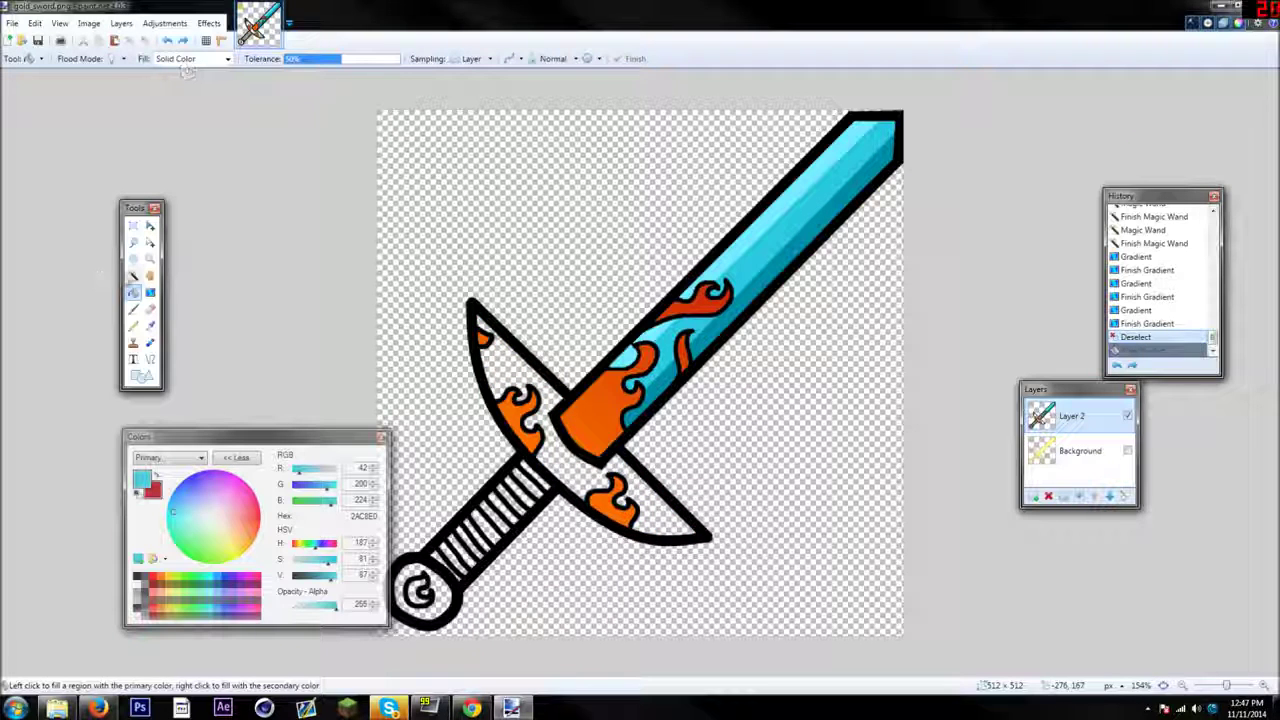
Select the guard's empty area around the flames with the Magic Wand and fill it with 2AC8E0
{"action": "left_click", "coordinate": [133, 276]}
{"action": "left_click", "coordinate": [520, 369]}
{"action": "left_click", "coordinate": [134, 292]}
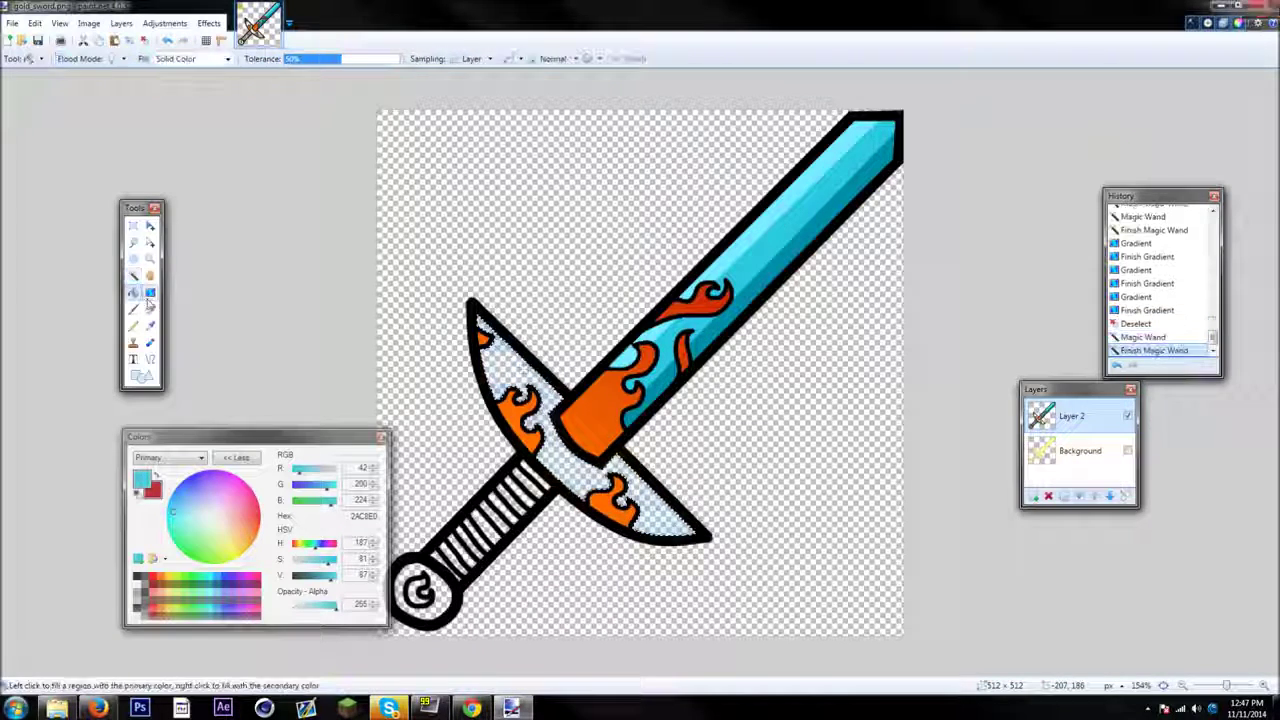
{"action": "left_click", "coordinate": [492, 378]}
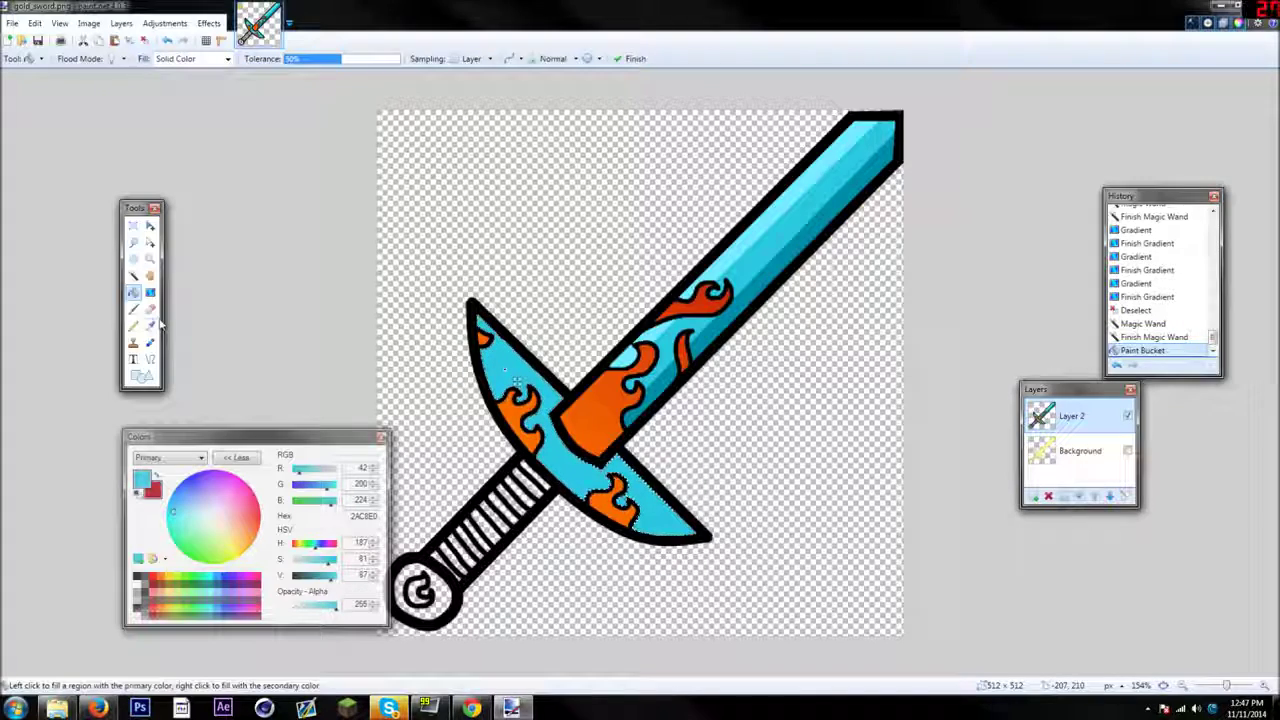
Paint 008FA5 shading strokes, width 20, along the guard's lower curved edge from the upper tip to the far tip
{"action": "left_click", "coordinate": [152, 325]}
{"action": "left_click", "coordinate": [768, 288]}
{"action": "left_click", "coordinate": [134, 309]}
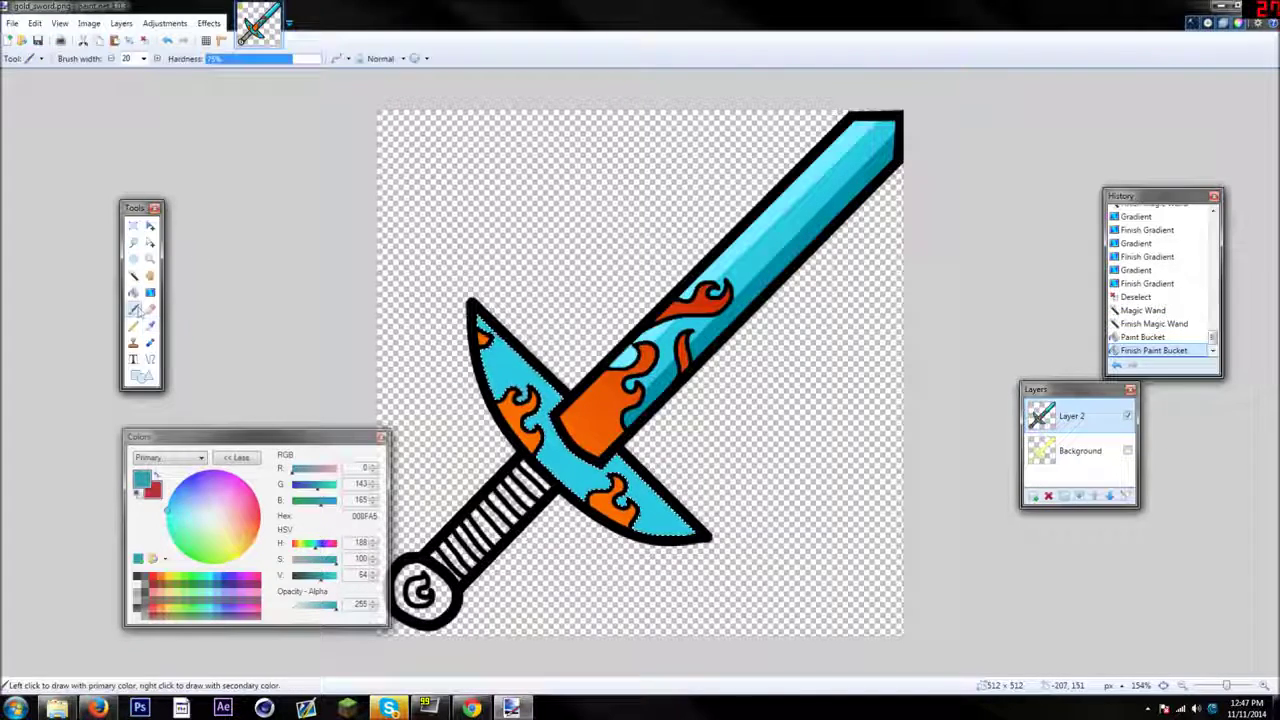
{"action": "left_click_drag", "start_coordinate": [222, 437], "coordinate": [37, 415]}
{"action": "scroll", "coordinate": [640, 400], "scroll_direction": "up", "scroll_amount": 5}
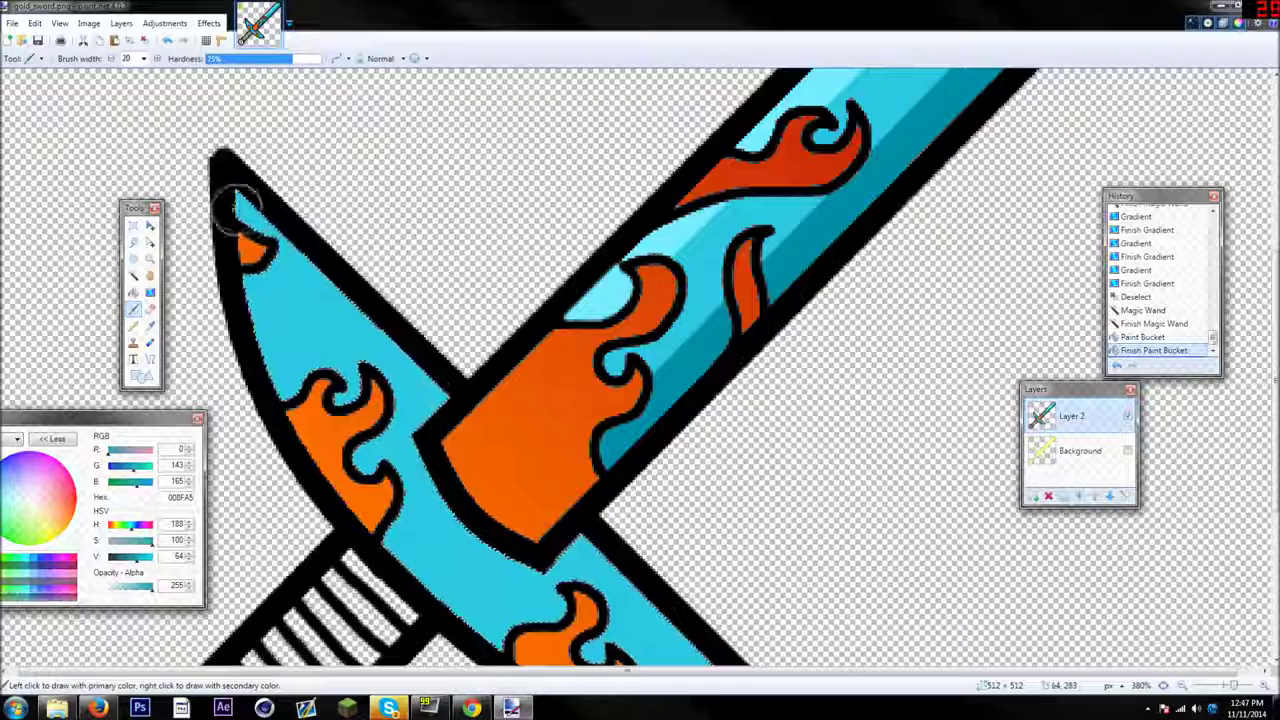
{"action": "mouse_move", "coordinate": [228, 200]}
{"action": "left_mouse_down"}
{"action": "mouse_move", "coordinate": [242, 320]}
{"action": "mouse_move", "coordinate": [300, 405]}
{"action": "left_mouse_up"}
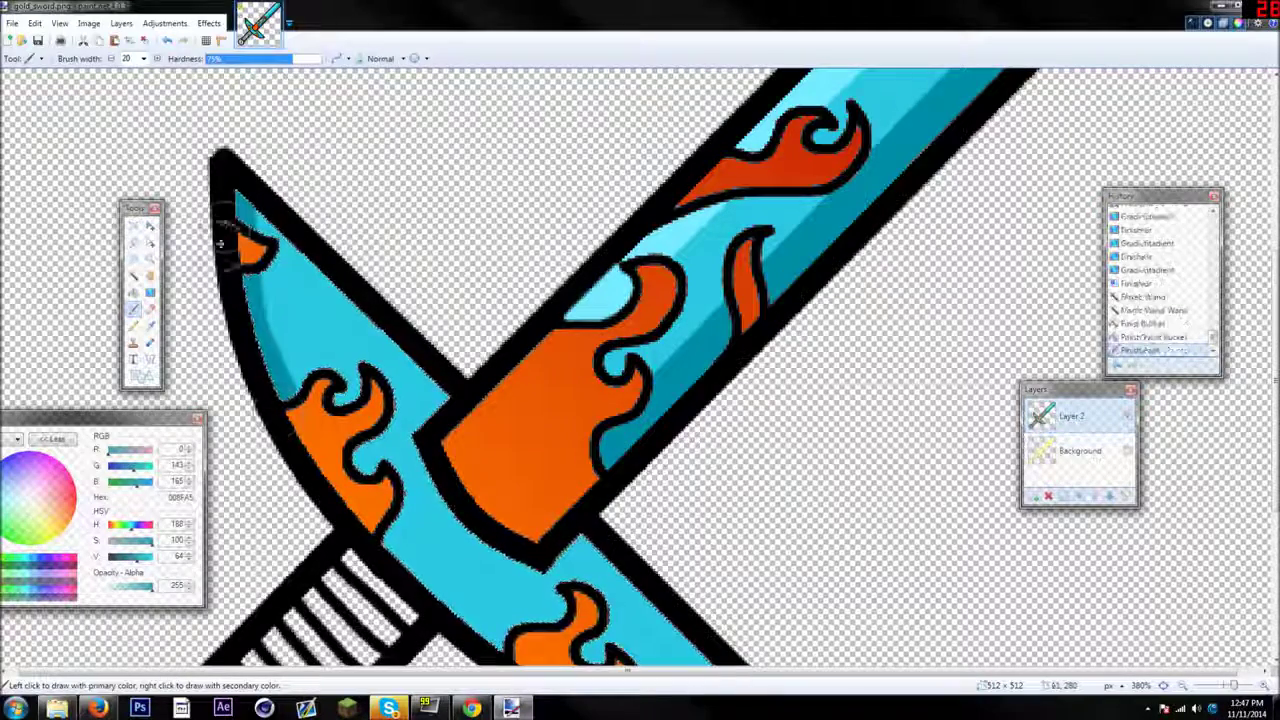
{"action": "left_click_drag", "start_coordinate": [224, 208], "coordinate": [268, 390]}
{"action": "scroll", "coordinate": [300, 380], "scroll_direction": "down", "scroll_amount": 2}
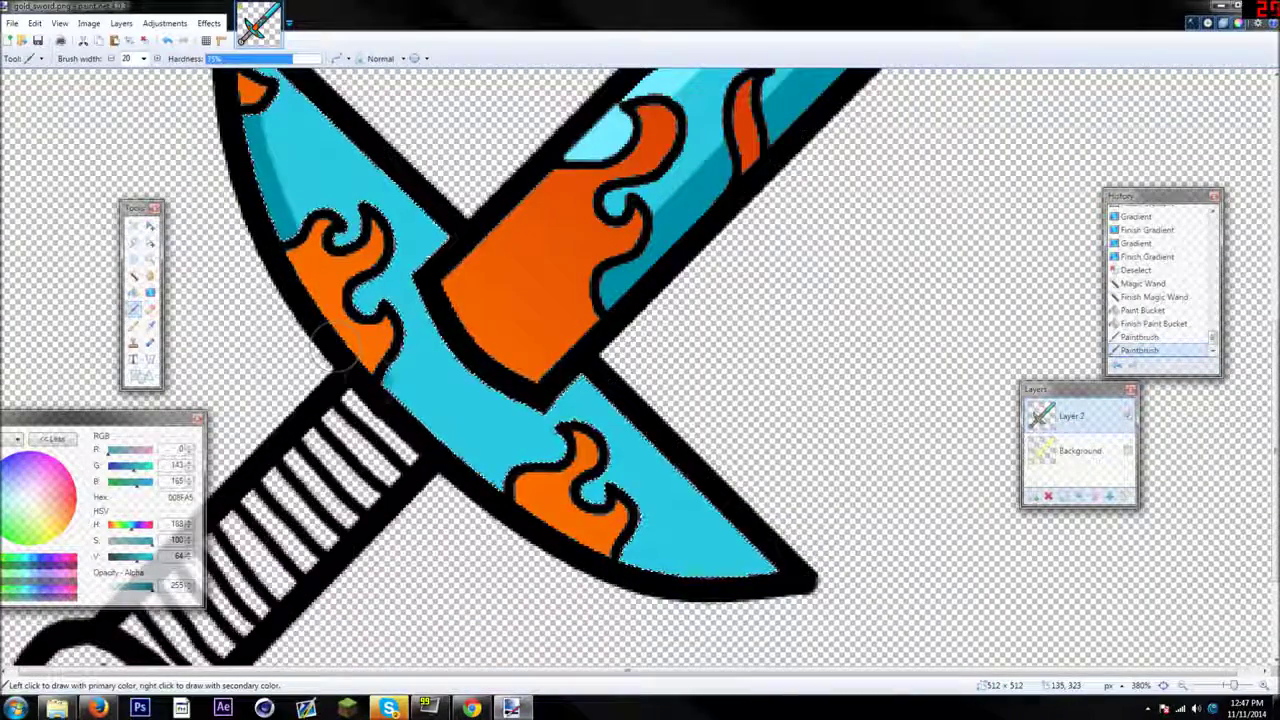
{"action": "left_click_drag", "start_coordinate": [350, 365], "coordinate": [422, 436]}
{"action": "left_click_drag", "start_coordinate": [640, 555], "coordinate": [776, 573]}
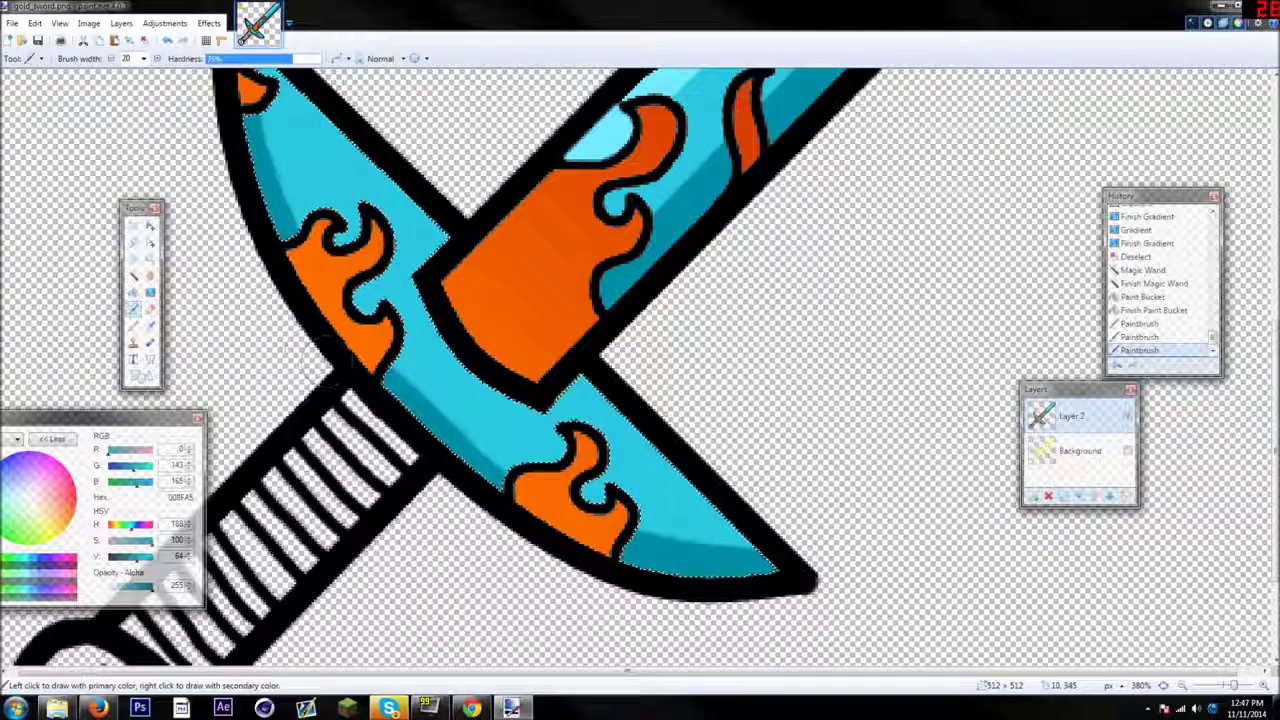
Paint 75ECFF highlight strokes, width 20, along the guard's upper edge on both sides of the blade and clear the selection
{"action": "left_click", "coordinate": [150, 325]}
{"action": "left_click", "coordinate": [614, 130]}
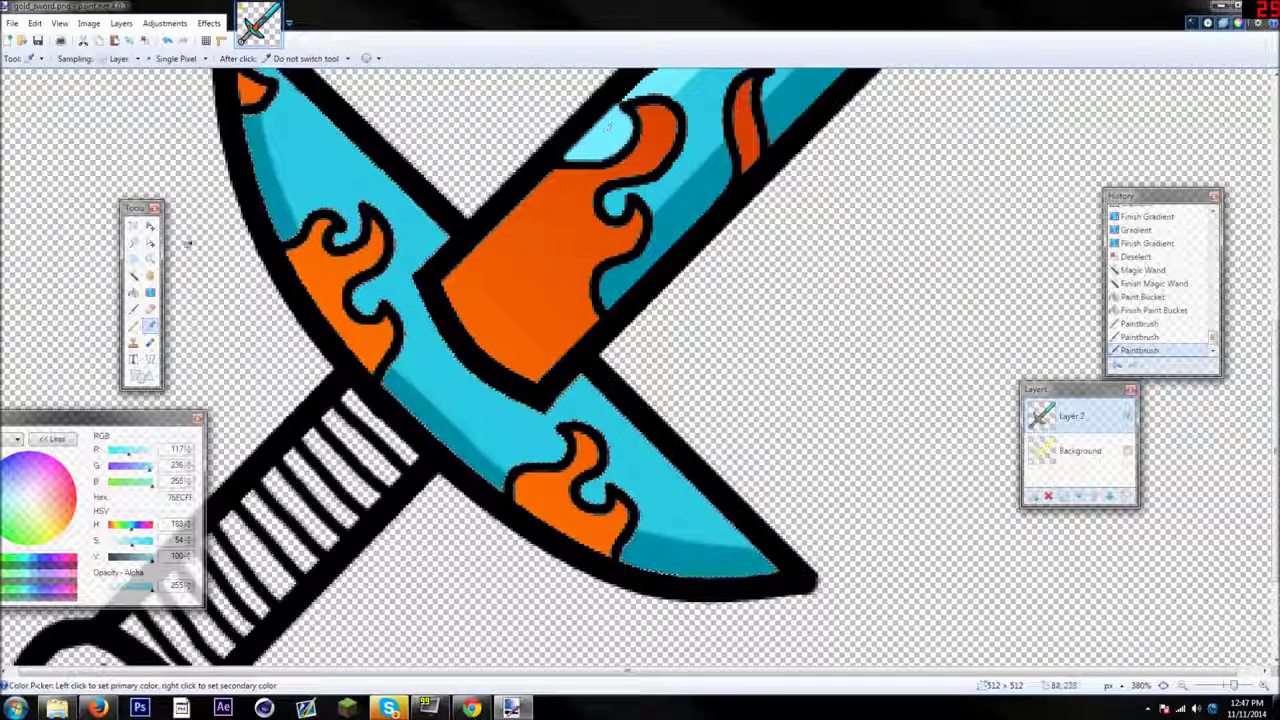
{"action": "left_click", "coordinate": [135, 308]}
{"action": "left_click_drag", "start_coordinate": [628, 404], "coordinate": [744, 504]}
{"action": "left_click_drag", "start_coordinate": [459, 280], "coordinate": [362, 108]}
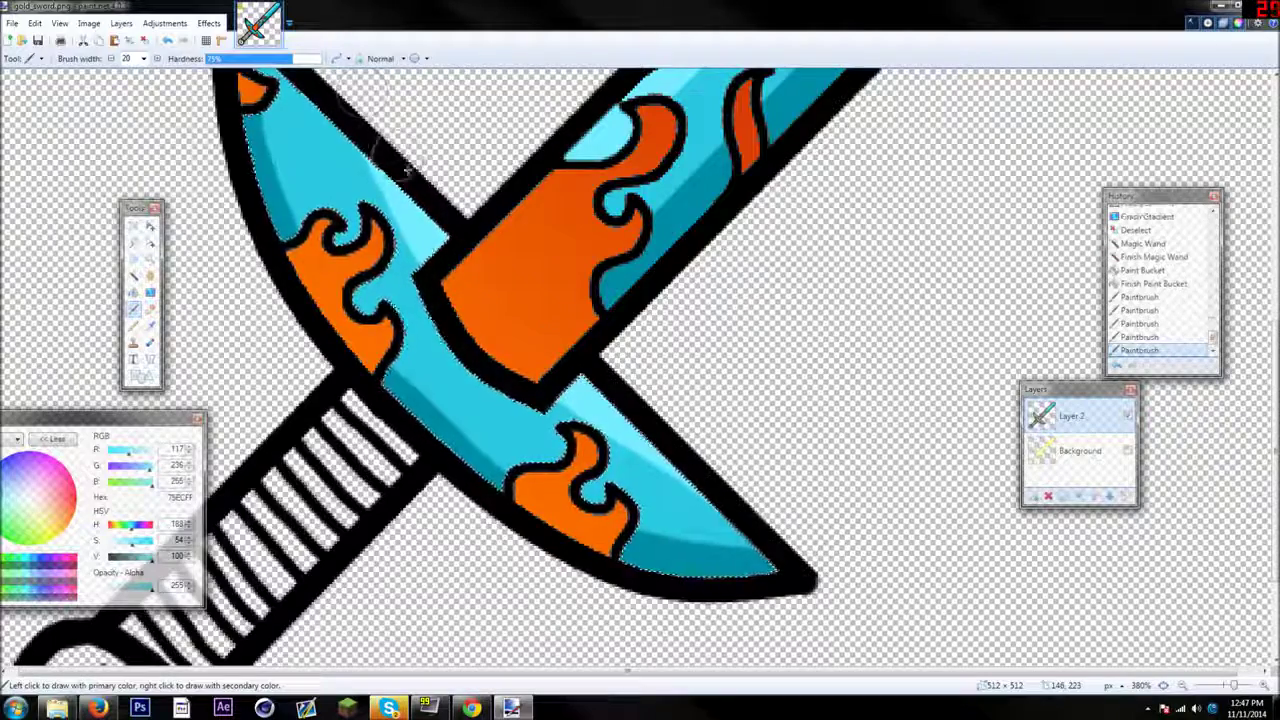
{"action": "key", "text": "ctrl+b"}
{"action": "key", "text": "ctrl+d"}
{"action": "scroll", "coordinate": [449, 220], "scroll_direction": "down", "scroll_amount": 3}
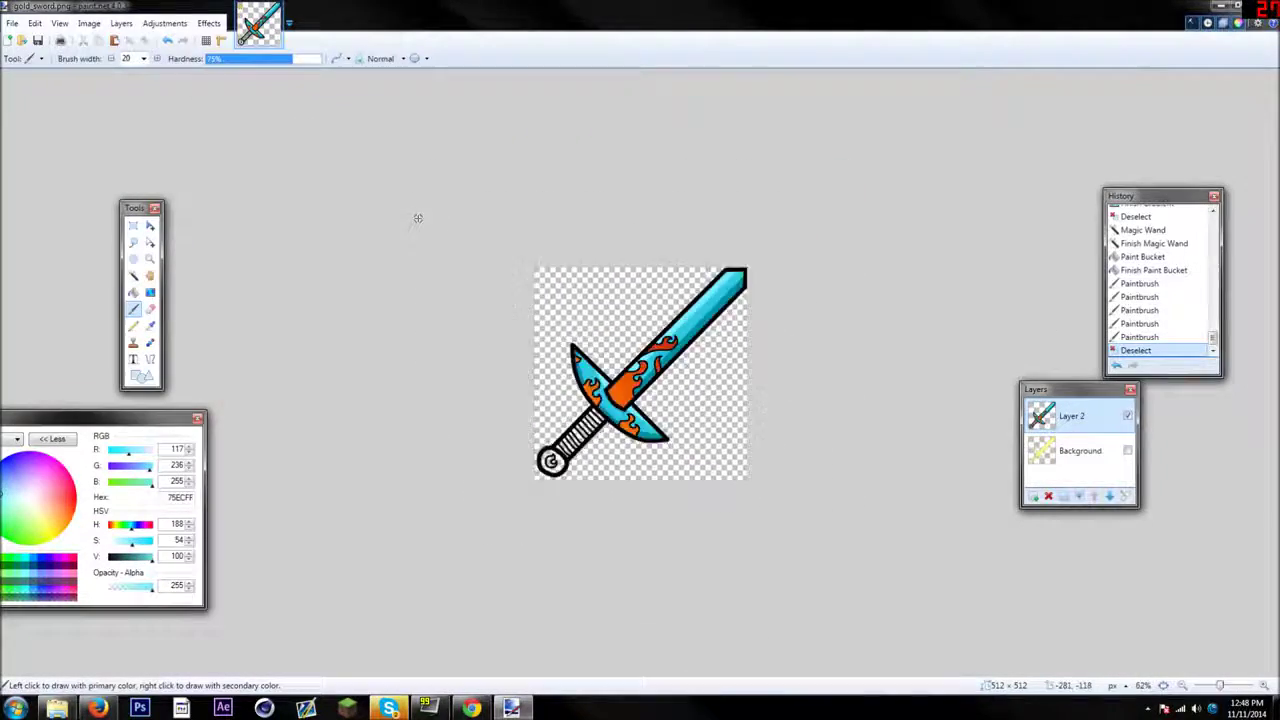
Fill the grip's stripes with varied bright colours such as red, yellow, green and magenta, including cyan 00FFFF and orange FFA100 near the pommel
{"action": "scroll", "coordinate": [449, 220], "scroll_direction": "up", "scroll_amount": 5}
{"action": "scroll", "coordinate": [455, 215], "scroll_direction": "up", "scroll_amount": 3}
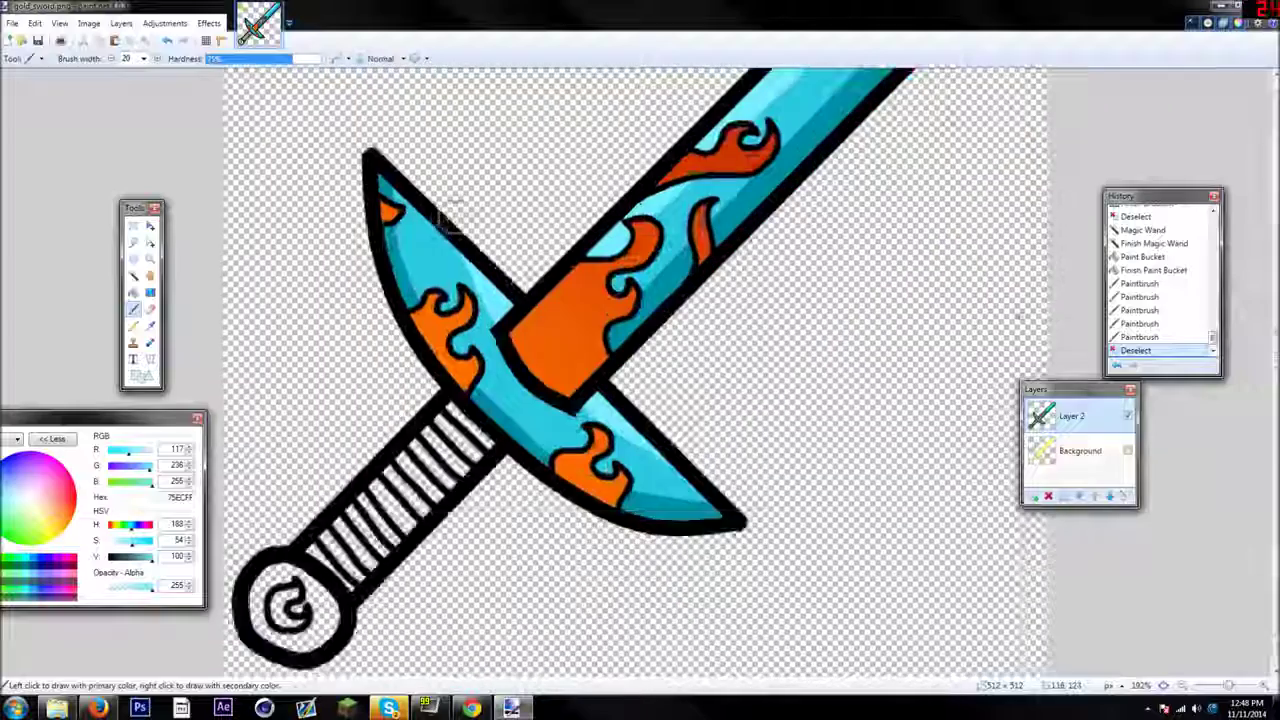
{"action": "left_click_drag", "start_coordinate": [119, 420], "coordinate": [892, 142]}
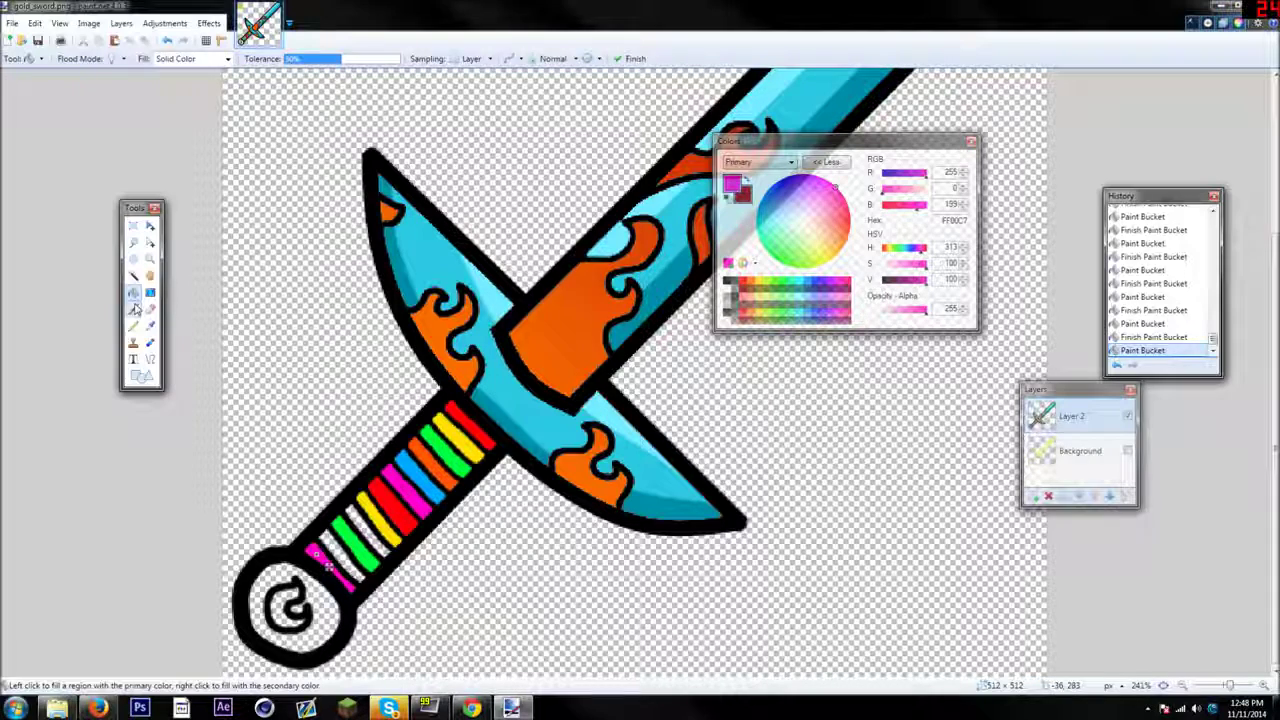
{"action": "left_click", "coordinate": [797, 277]}
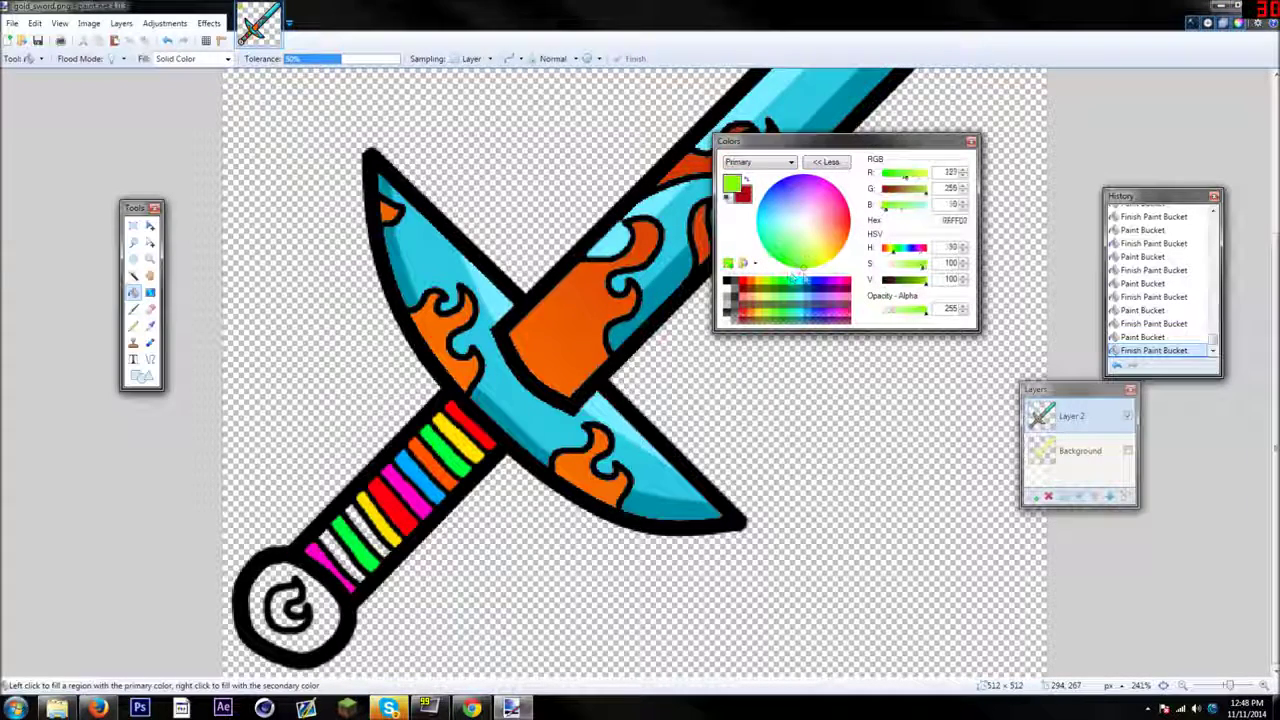
{"action": "left_click_drag", "start_coordinate": [808, 236], "coordinate": [757, 221]}
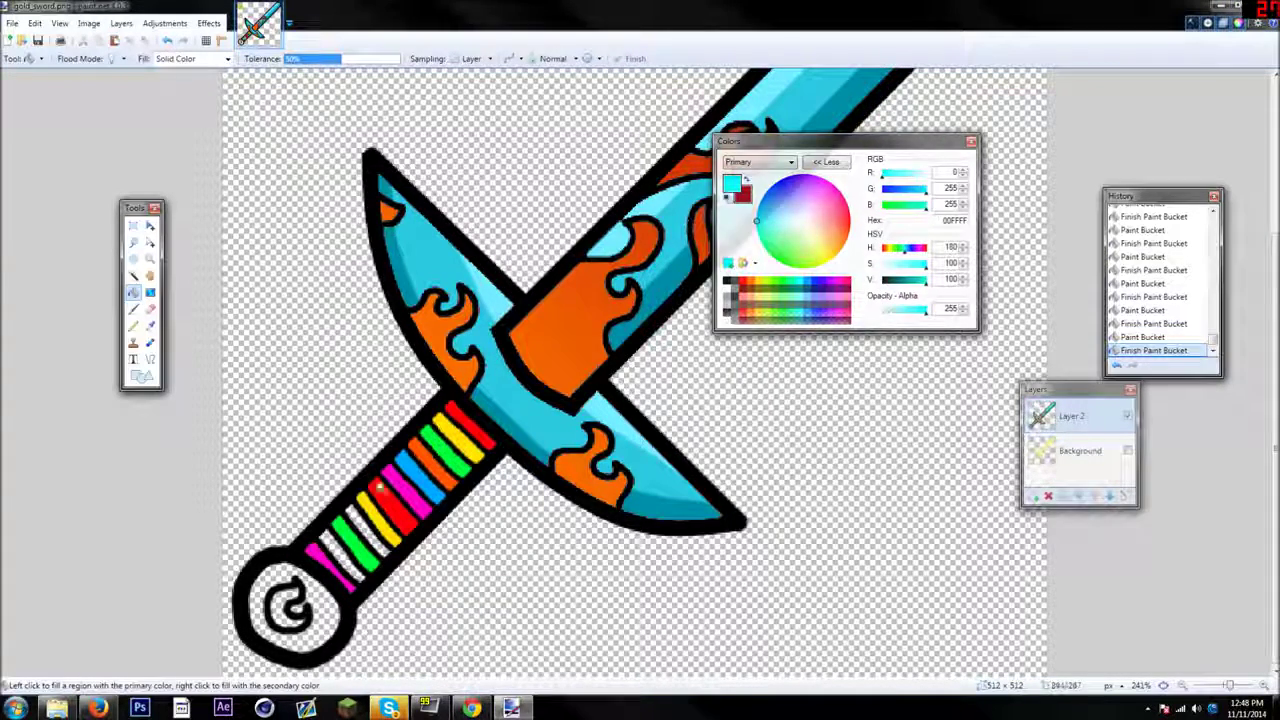
{"action": "left_click", "coordinate": [368, 533]}
{"action": "left_click", "coordinate": [133, 291]}
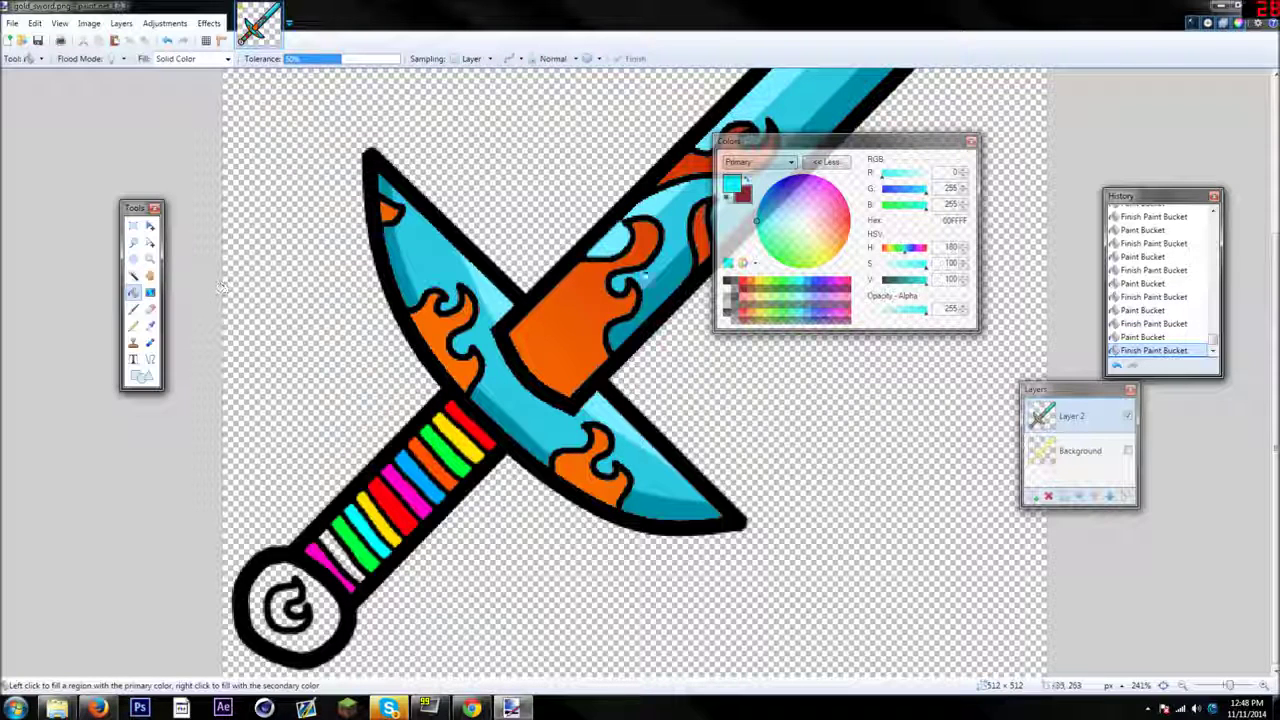
{"action": "left_click_drag", "start_coordinate": [833, 219], "coordinate": [871, 263]}
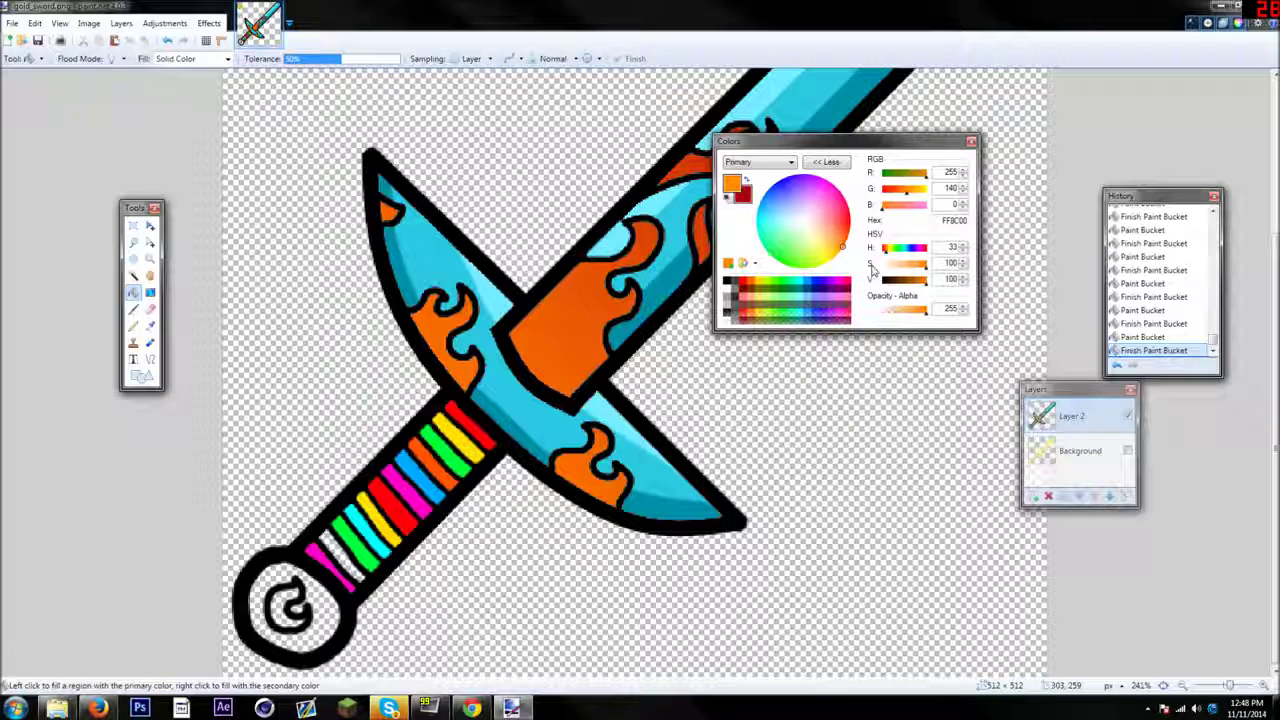
{"action": "left_click", "coordinate": [329, 538]}
Select the pommel's empty area around its swirl with the Magic Wand
{"action": "left_click", "coordinate": [134, 276]}
{"action": "scroll", "coordinate": [640, 376], "scroll_direction": "down", "scroll_amount": 2}
{"action": "scroll", "coordinate": [640, 376], "scroll_direction": "down", "scroll_amount": 3}
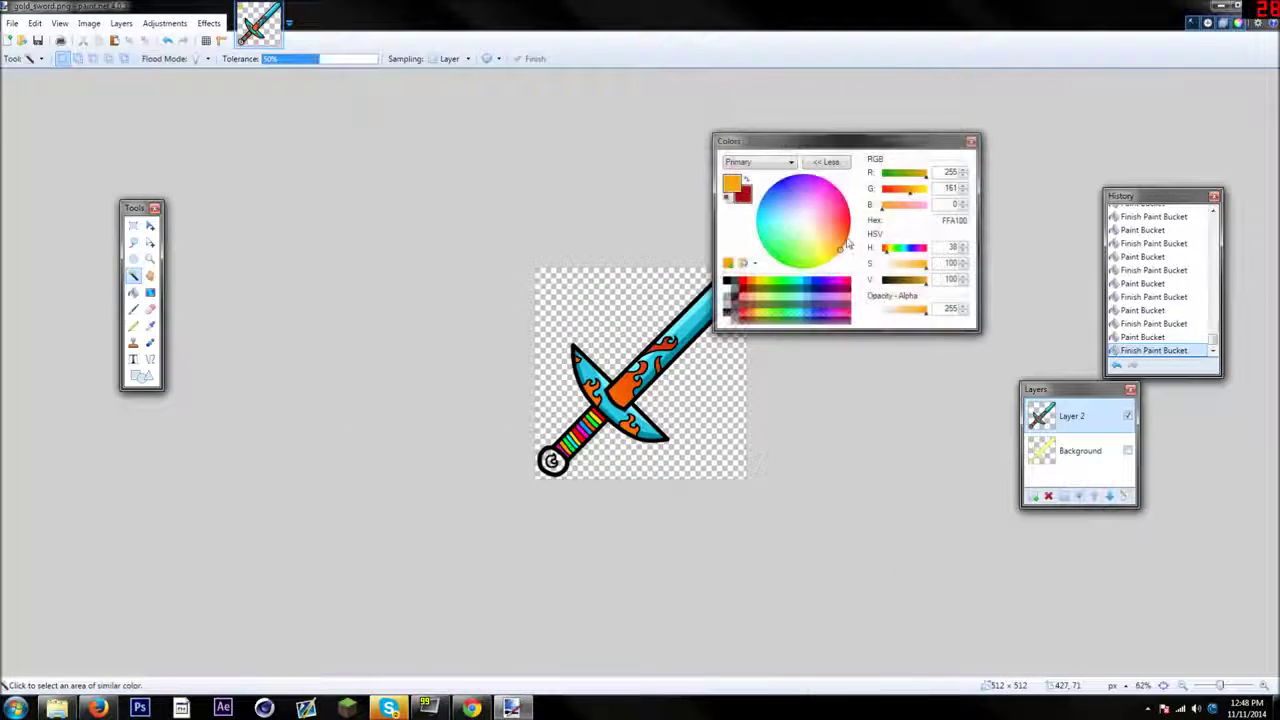
{"action": "left_click_drag", "start_coordinate": [832, 147], "coordinate": [225, 455]}
{"action": "scroll", "coordinate": [503, 363], "scroll_direction": "down", "scroll_amount": 2}
{"action": "scroll", "coordinate": [517, 360], "scroll_direction": "up", "scroll_amount": 5}
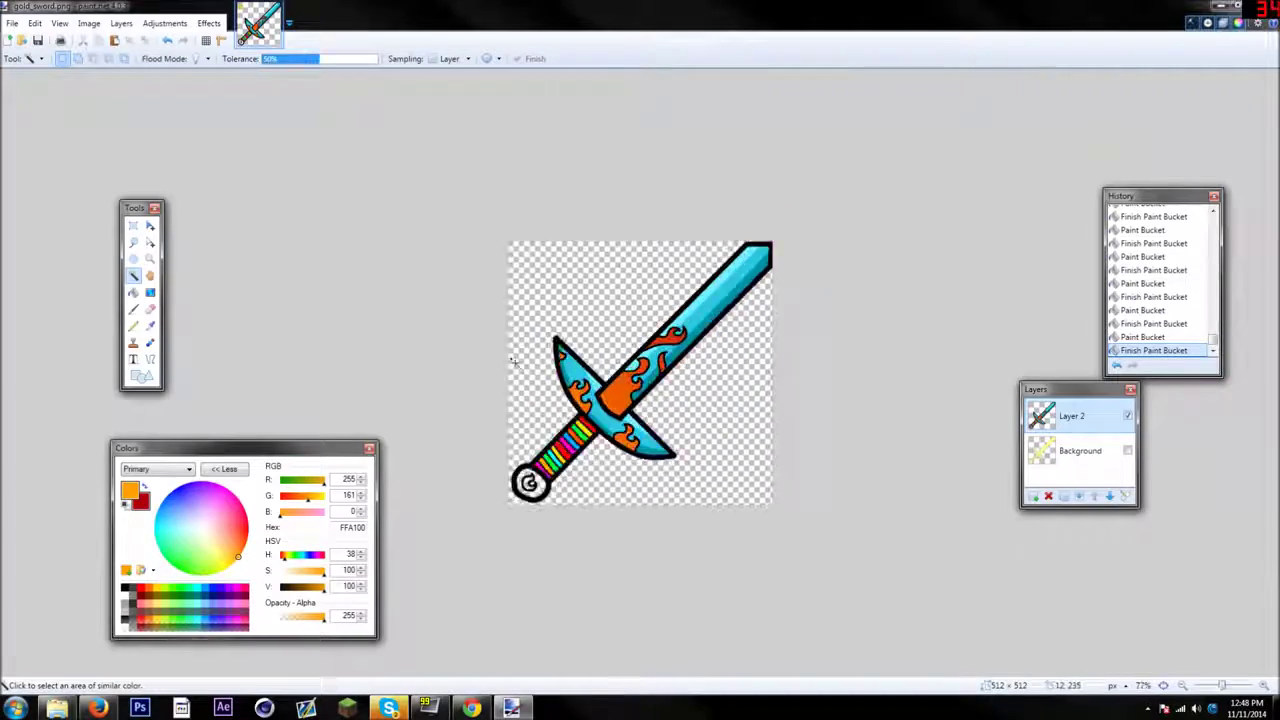
{"action": "scroll", "coordinate": [424, 397], "scroll_direction": "up", "scroll_amount": 3}
{"action": "left_click_drag", "start_coordinate": [269, 447], "coordinate": [420, 79]}
{"action": "scroll", "coordinate": [487, 340], "scroll_direction": "down", "scroll_amount": 2}
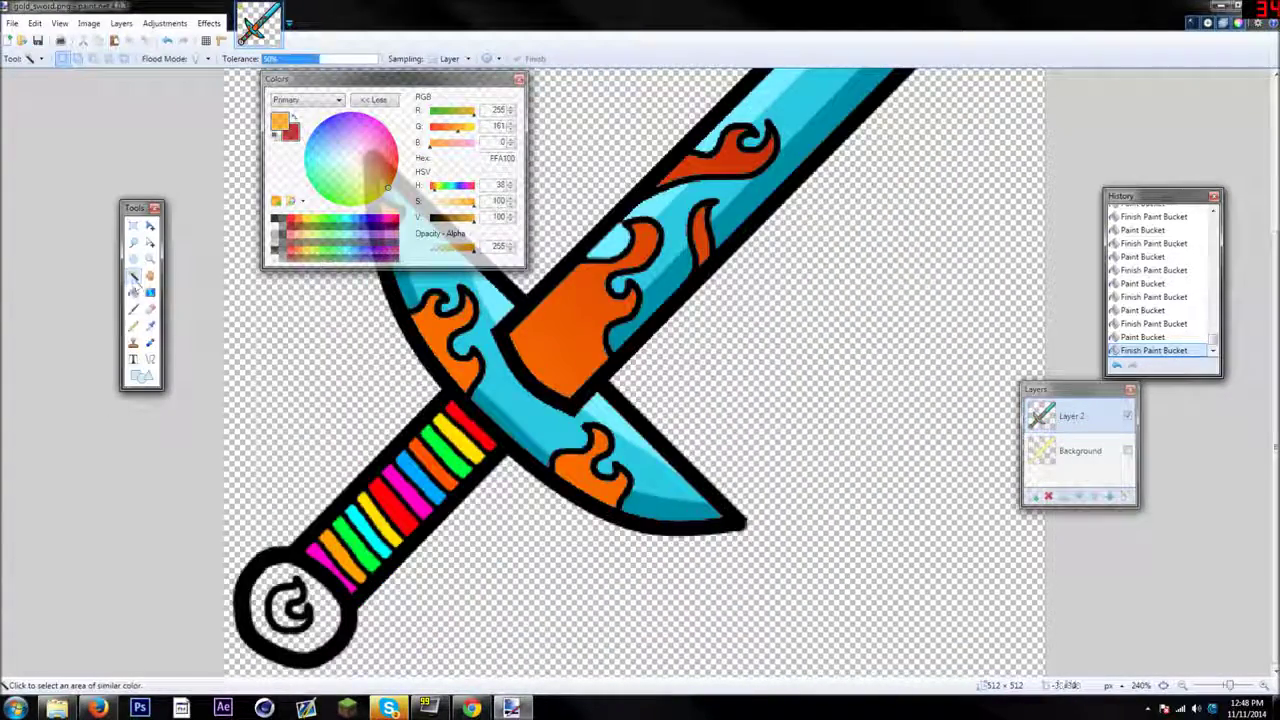
{"action": "left_click", "coordinate": [285, 579]}
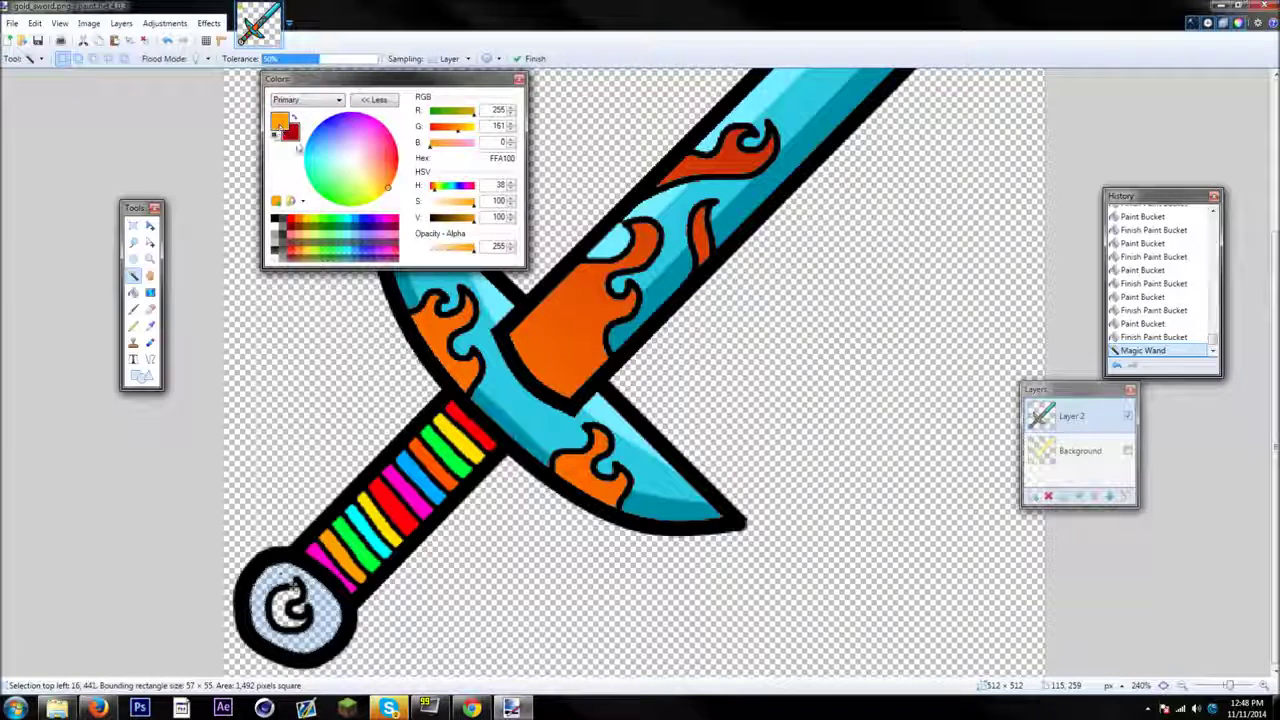
Apply a gradient from light cyan to dark blue 0050AD across the selected pommel area and clear the selection
{"action": "left_click", "coordinate": [325, 197]}
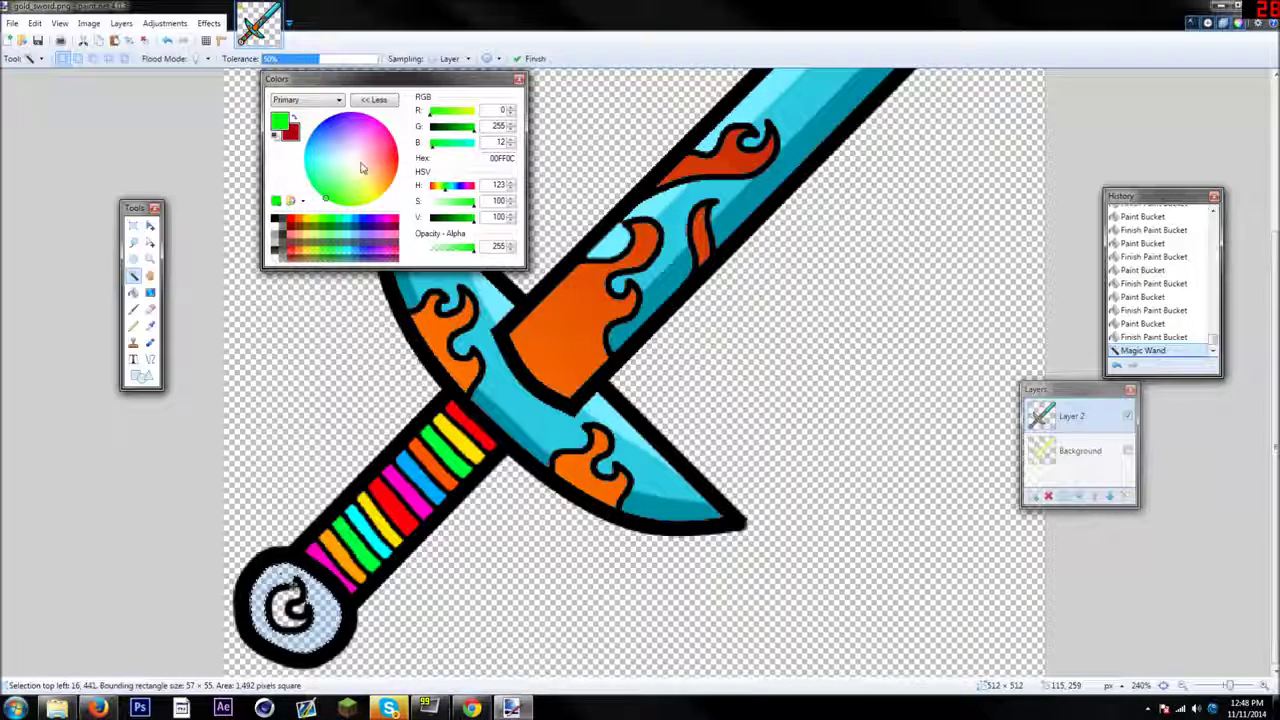
{"action": "left_click", "coordinate": [290, 132]}
{"action": "left_click", "coordinate": [310, 150]}
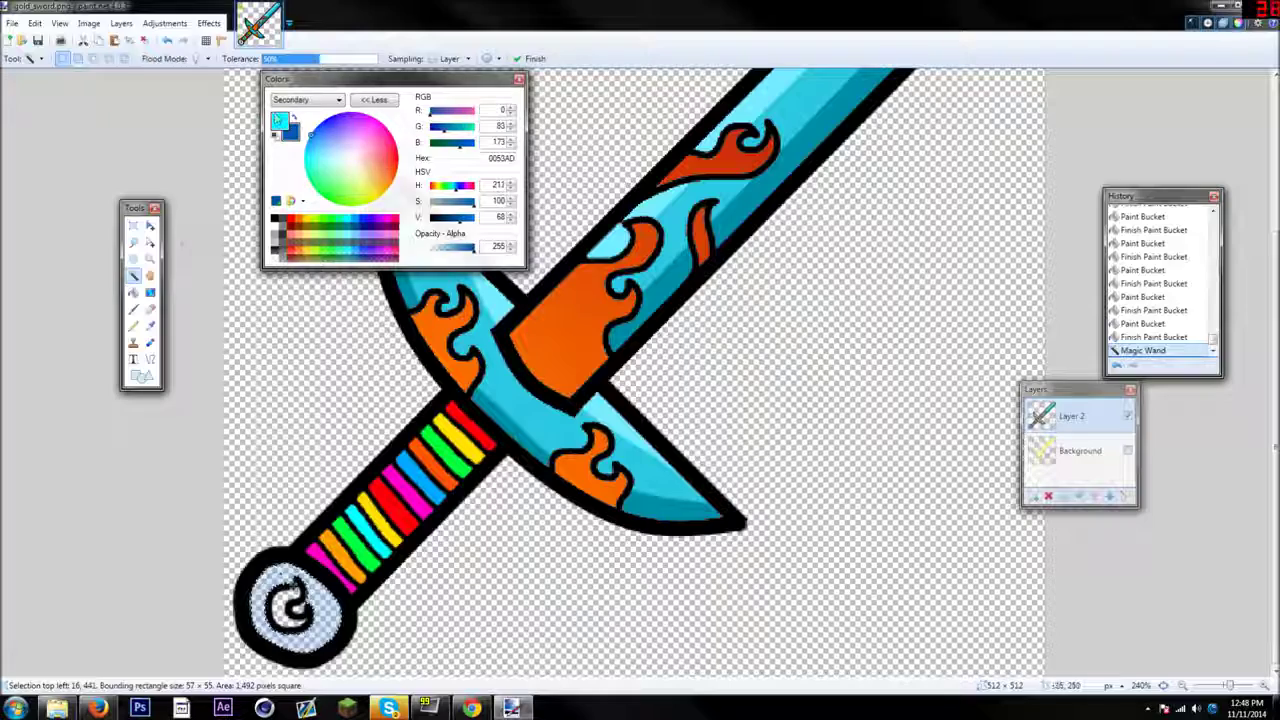
{"action": "left_click", "coordinate": [150, 292]}
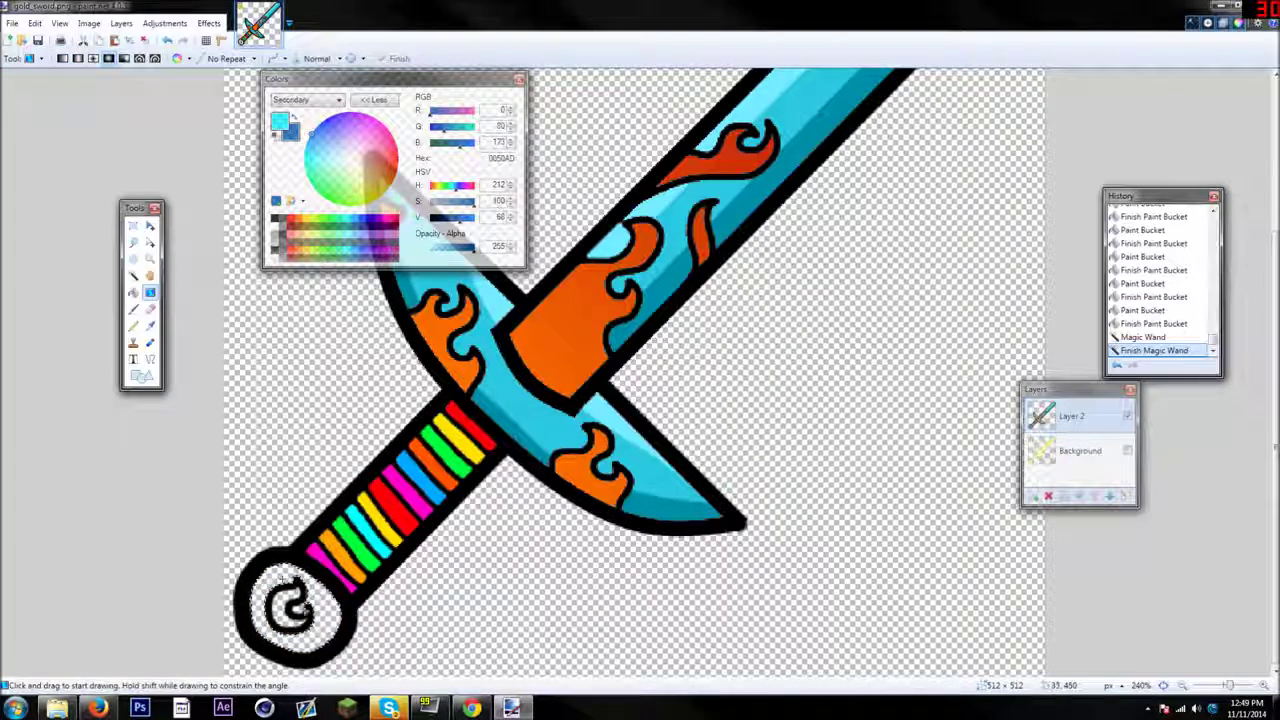
{"action": "left_click_drag", "start_coordinate": [368, 604], "coordinate": [364, 603]}
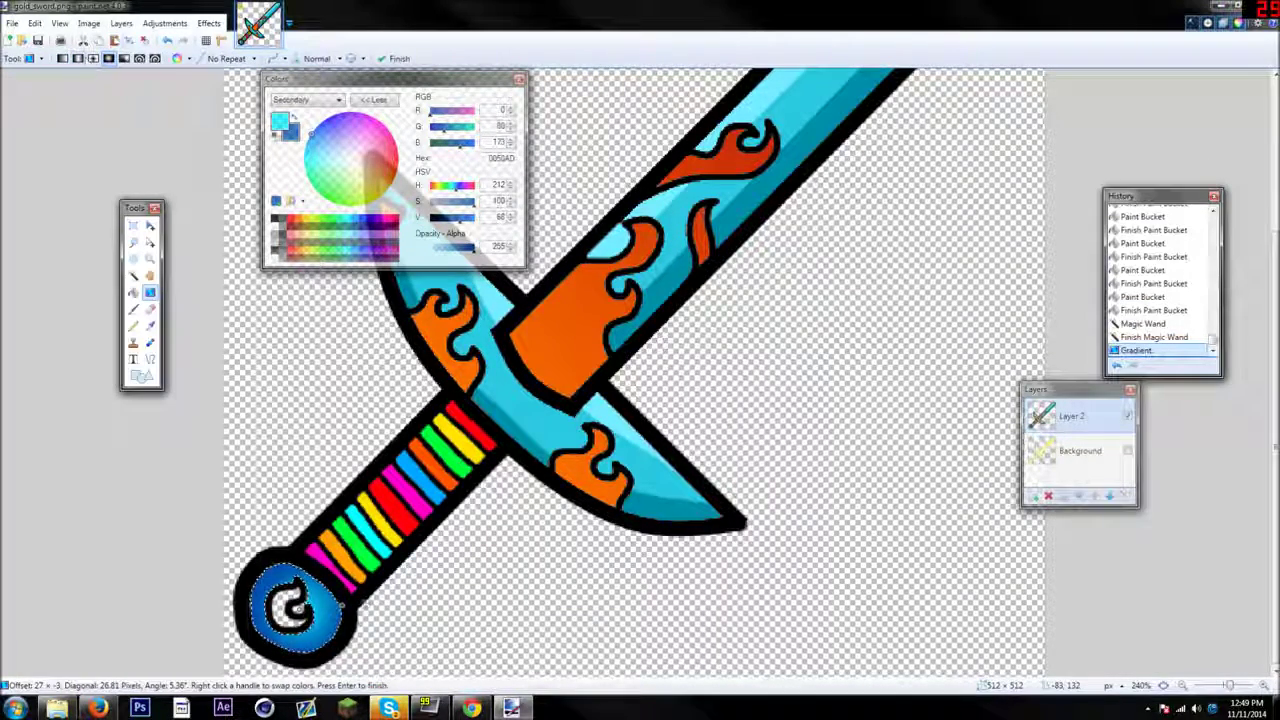
{"action": "left_click", "coordinate": [142, 40]}
Sample orange ED5C02 from the blade's base and fill the pommel's swirl with it
{"action": "left_click", "coordinate": [150, 325]}
{"action": "left_click", "coordinate": [568, 329]}
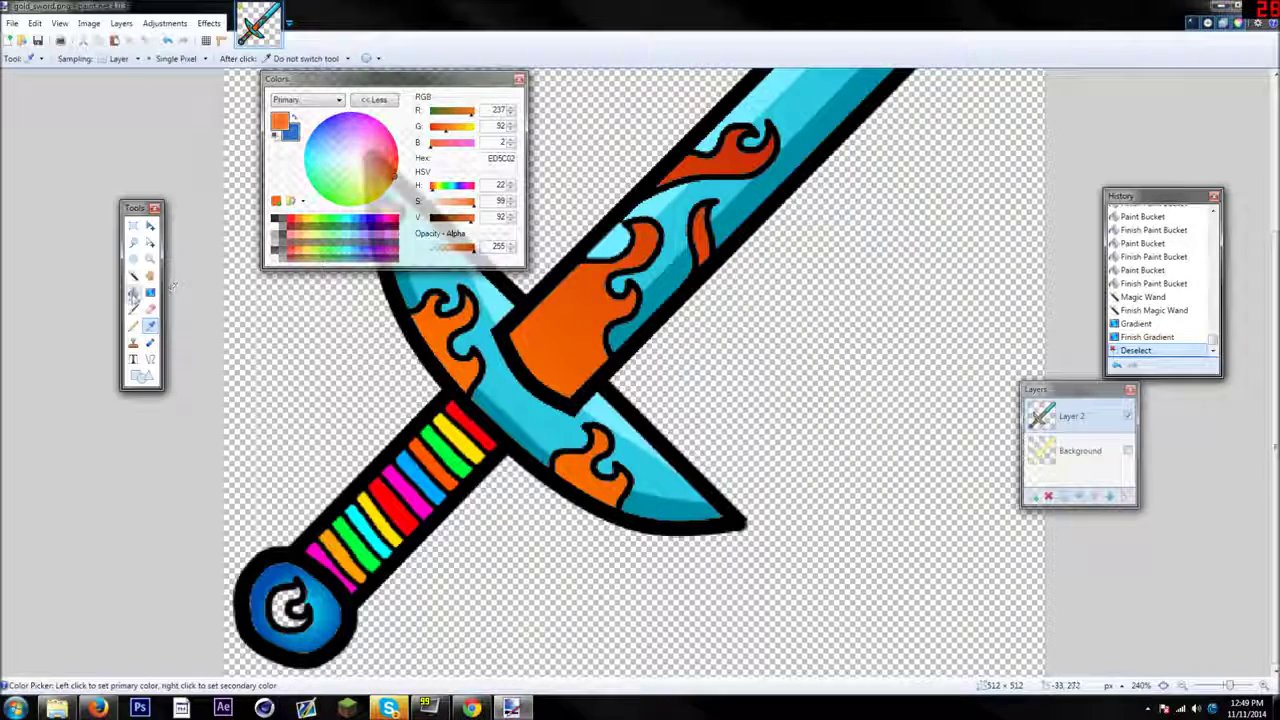
{"action": "left_click", "coordinate": [133, 292]}
{"action": "left_click", "coordinate": [278, 603]}
{"action": "left_click", "coordinate": [100, 518]}
{"action": "scroll", "coordinate": [92, 510], "scroll_direction": "down", "scroll_amount": 7}
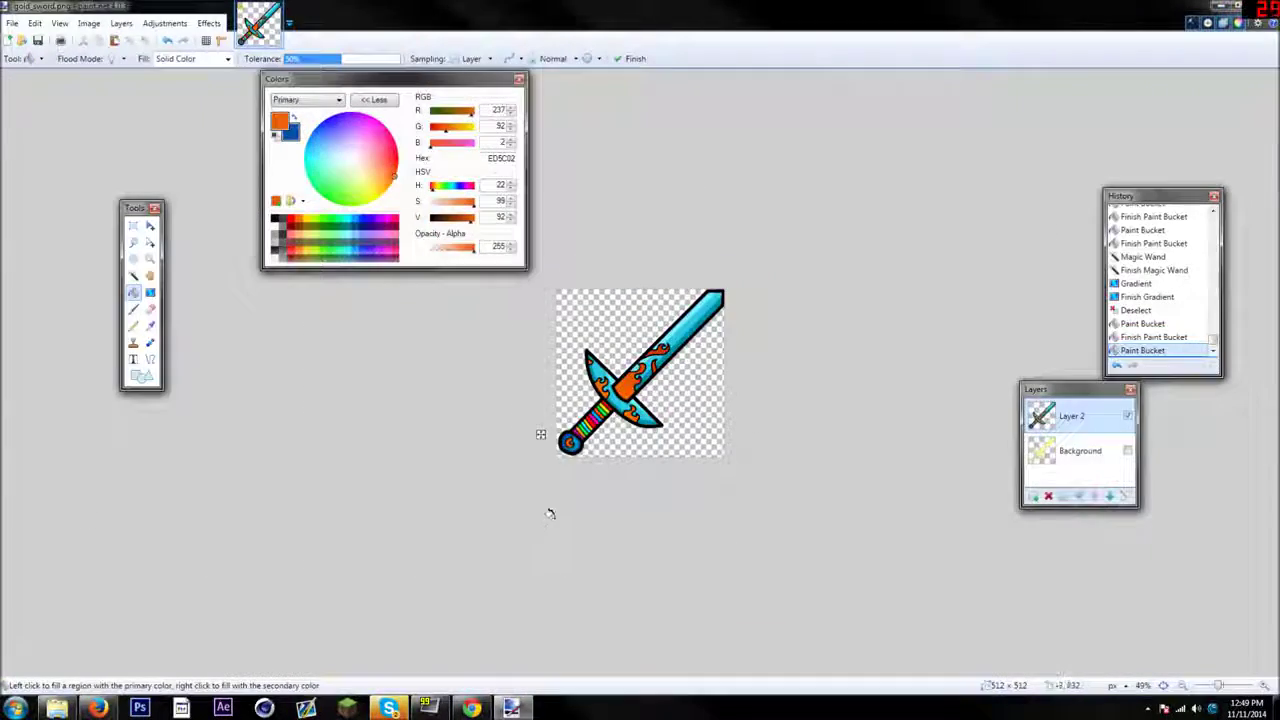
Try filling the small gap inside the pommel's swirl with orange ED5C02, and undo the fill
{"action": "scroll", "coordinate": [566, 490], "scroll_direction": "up", "scroll_amount": 2}
{"action": "scroll", "coordinate": [586, 469], "scroll_direction": "down", "scroll_amount": 5}
{"action": "scroll", "coordinate": [617, 460], "scroll_direction": "up", "scroll_amount": 8}
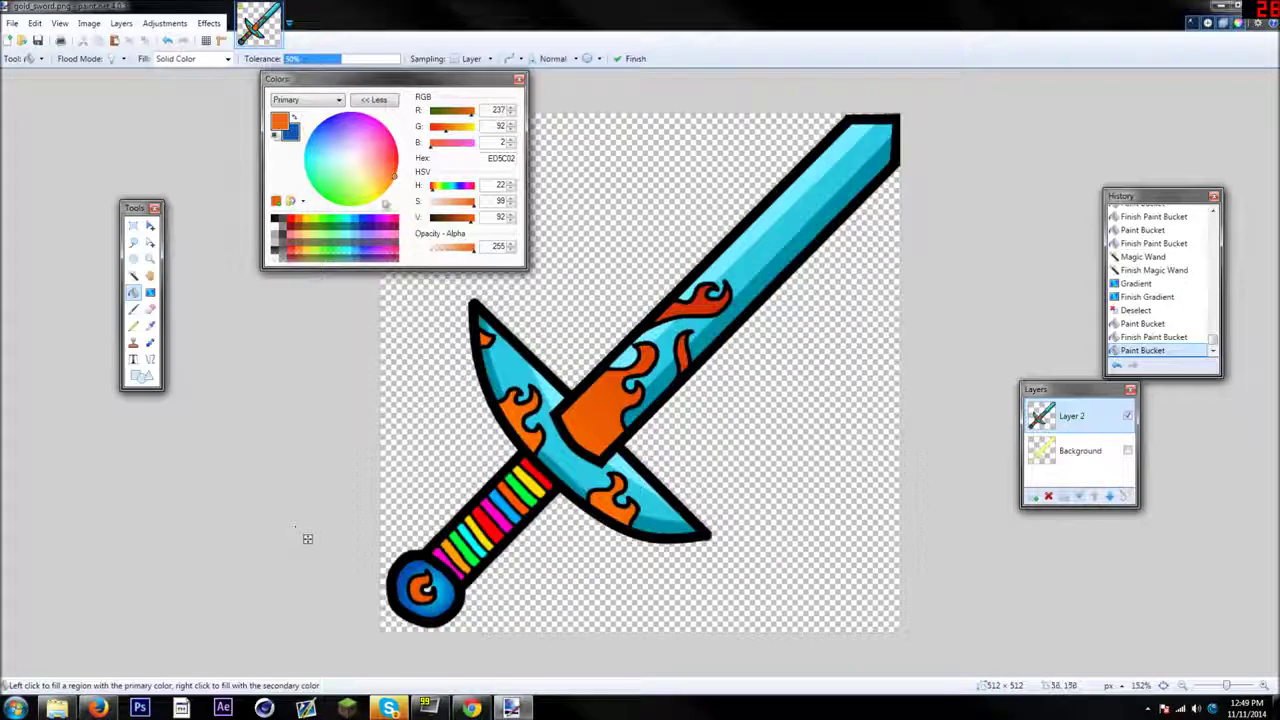
{"action": "scroll", "coordinate": [391, 257], "scroll_direction": "down", "scroll_amount": 2}
{"action": "left_click_drag", "start_coordinate": [300, 79], "coordinate": [505, 347]}
{"action": "scroll", "coordinate": [642, 472], "scroll_direction": "up", "scroll_amount": 5}
{"action": "left_click", "coordinate": [214, 592]}
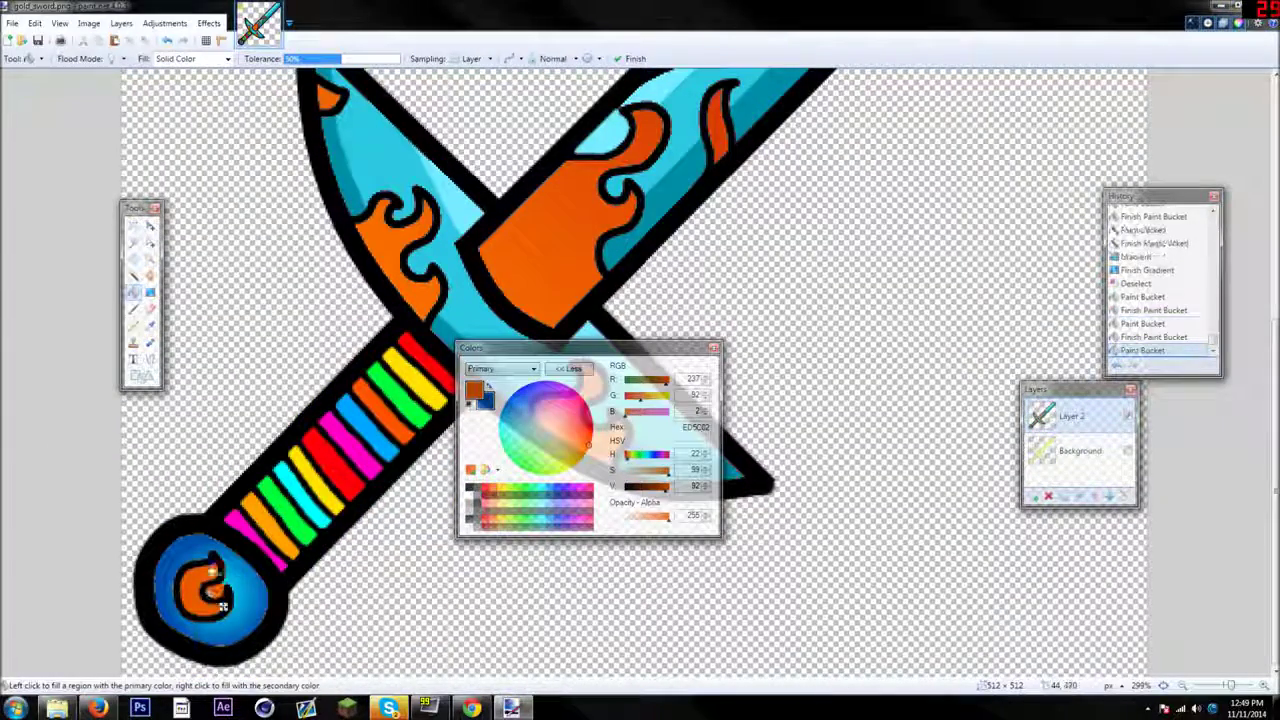
{"action": "left_click", "coordinate": [167, 40]}
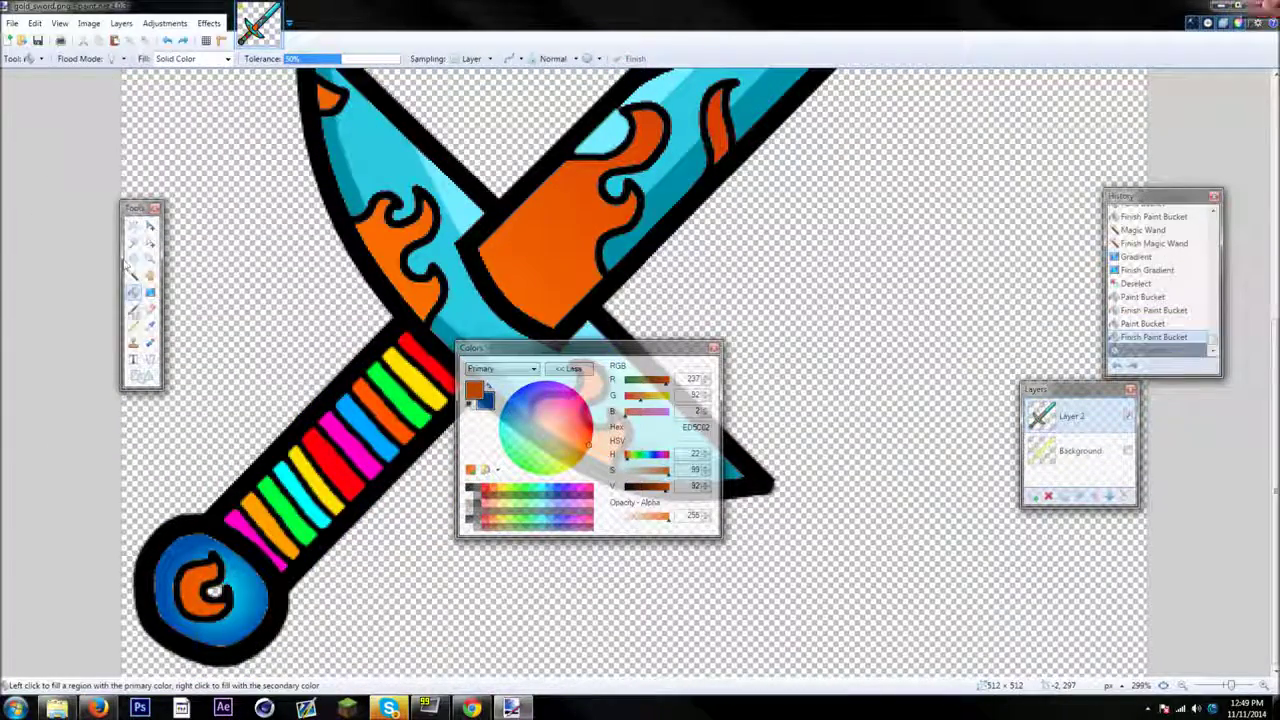
Sample the light blue 00BCE4 from the pommel beside the swirl and fill the small gap inside the swirl with it
{"action": "left_click", "coordinate": [149, 327]}
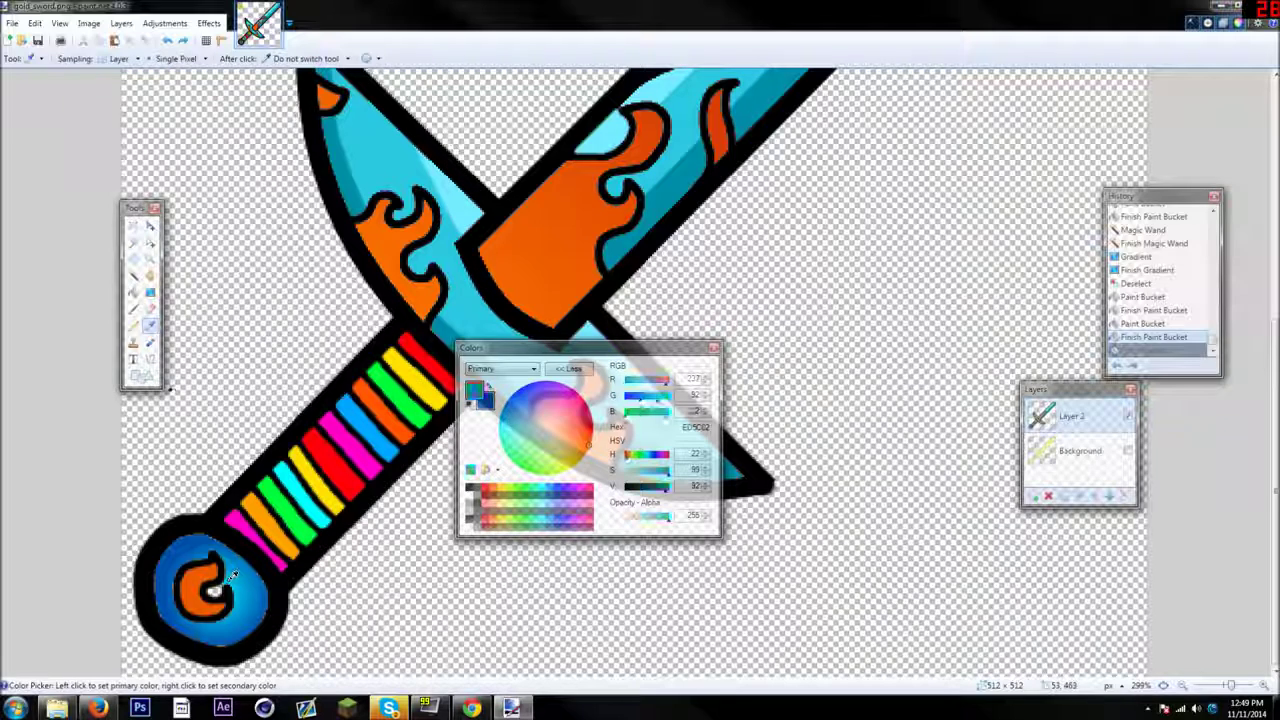
{"action": "left_click", "coordinate": [229, 581]}
{"action": "left_click", "coordinate": [133, 292]}
{"action": "left_click", "coordinate": [214, 592]}
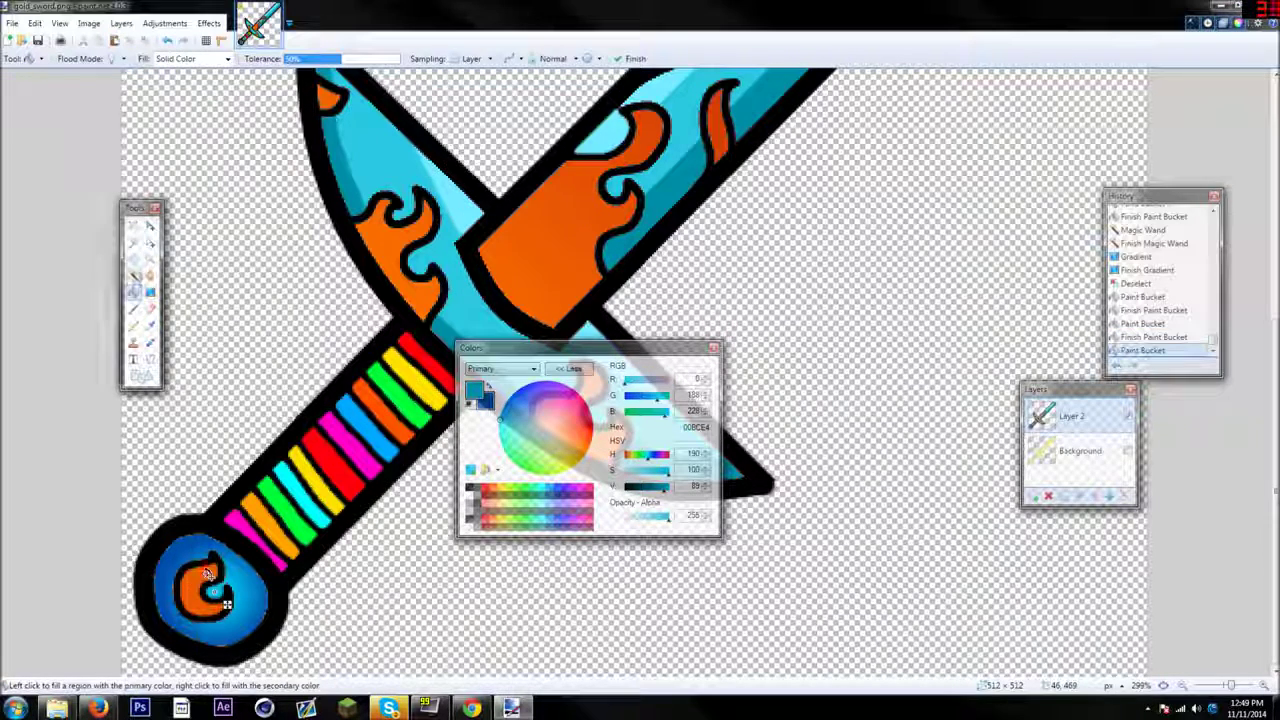
{"action": "left_click", "coordinate": [134, 275]}
{"action": "scroll", "coordinate": [275, 392], "scroll_direction": "down", "scroll_amount": 4}
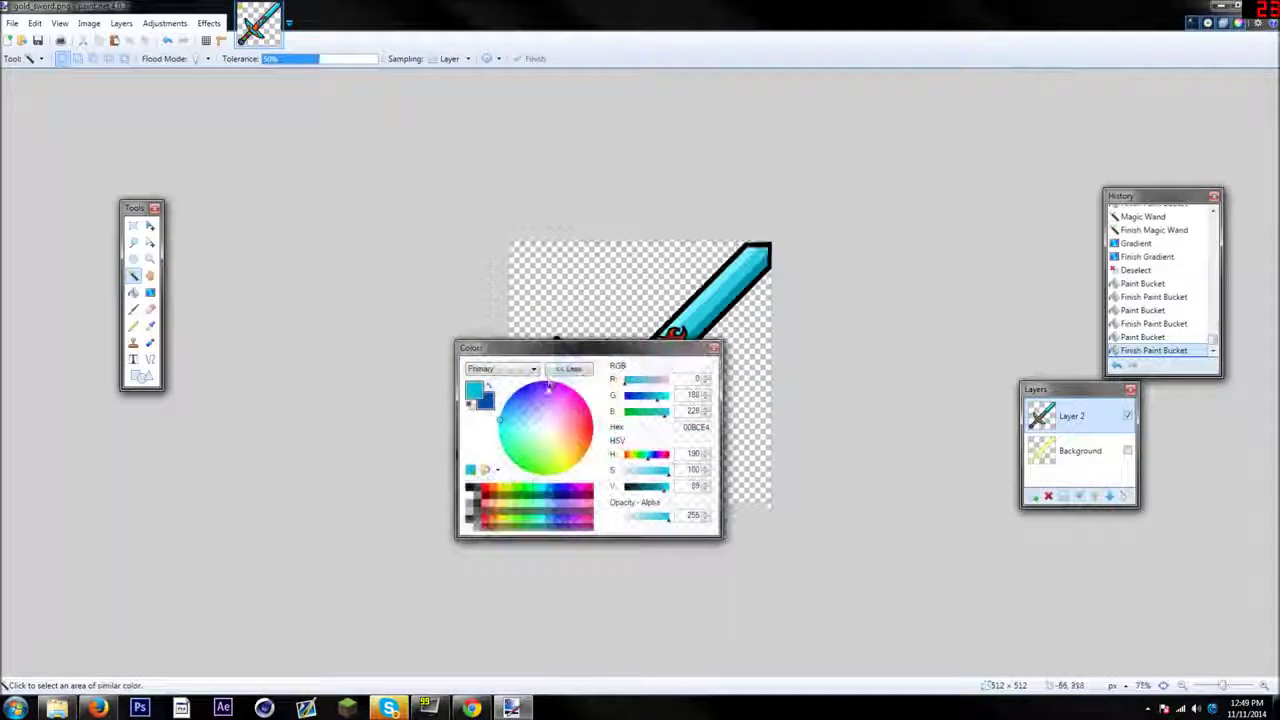
Move the Colors window clear of the canvas so the whole sword can be viewed
{"action": "left_click_drag", "start_coordinate": [557, 346], "coordinate": [163, 452]}
{"action": "scroll", "coordinate": [590, 378], "scroll_direction": "down", "scroll_amount": 5}
{"action": "scroll", "coordinate": [590, 378], "scroll_direction": "up", "scroll_amount": 5}
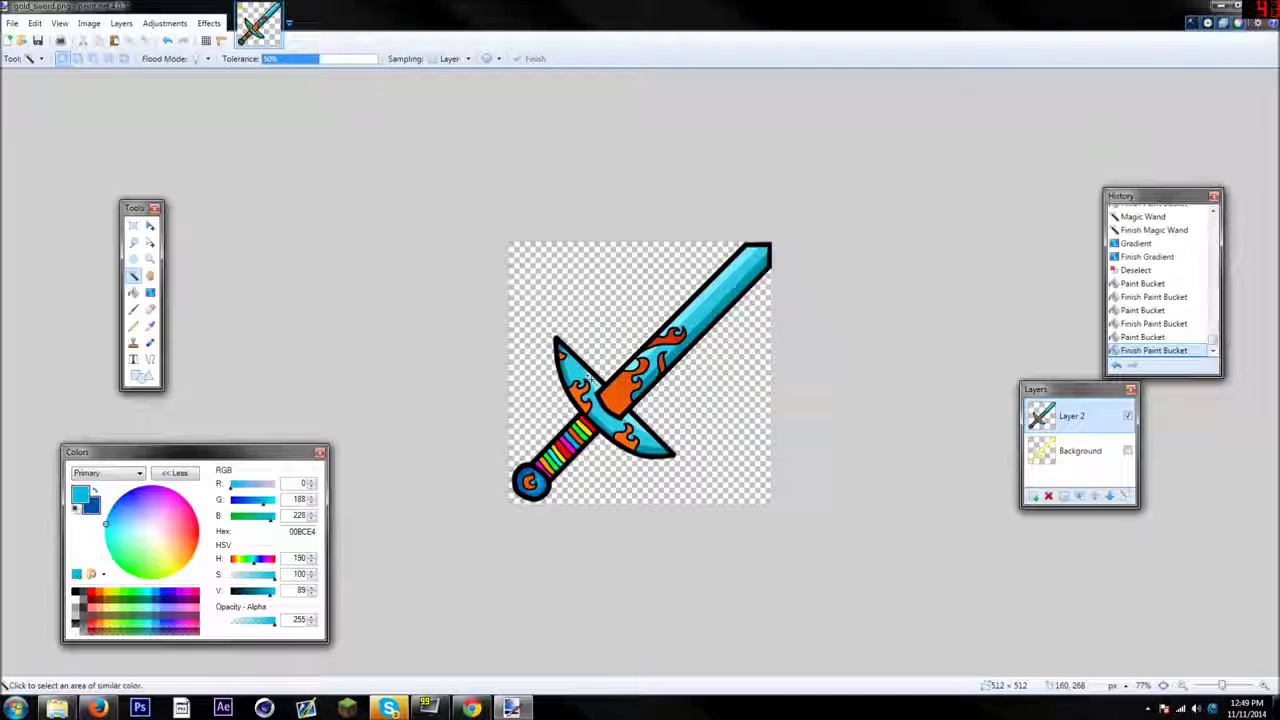
Start saving the image as a new file named diamond_sword in the Pictures library
{"action": "left_click", "coordinate": [13, 23]}
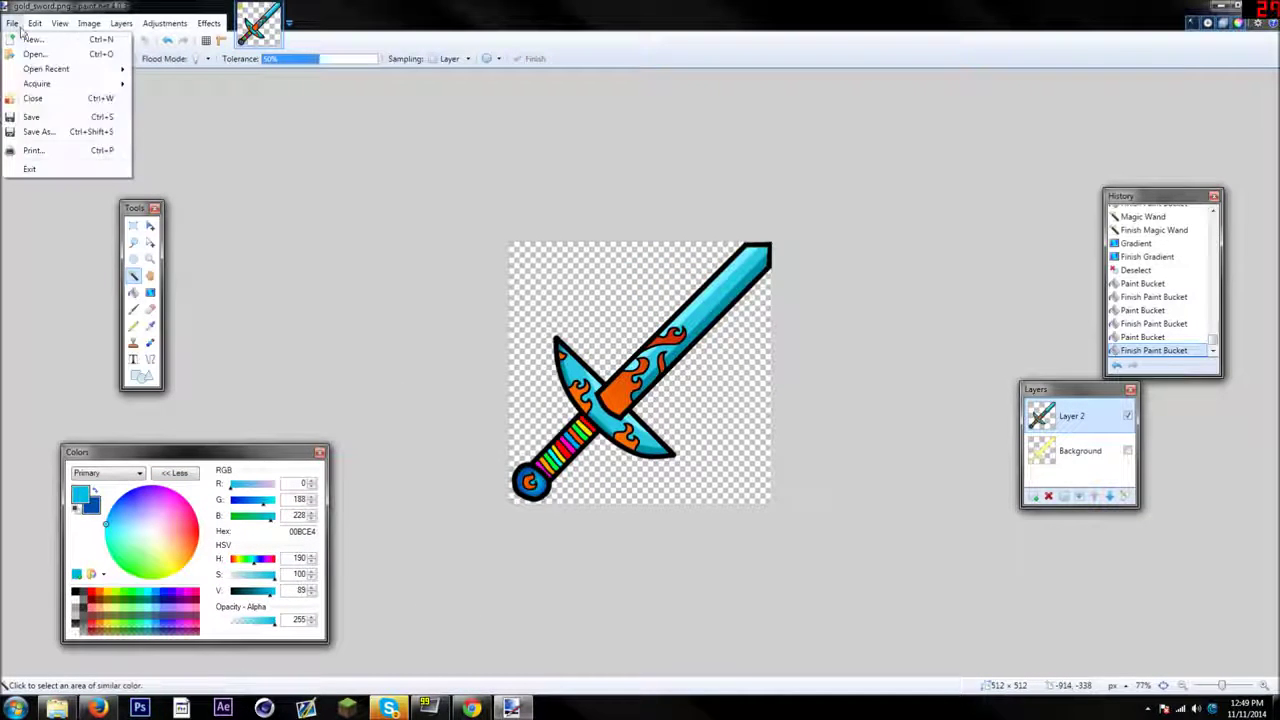
{"action": "left_click", "coordinate": [40, 132]}
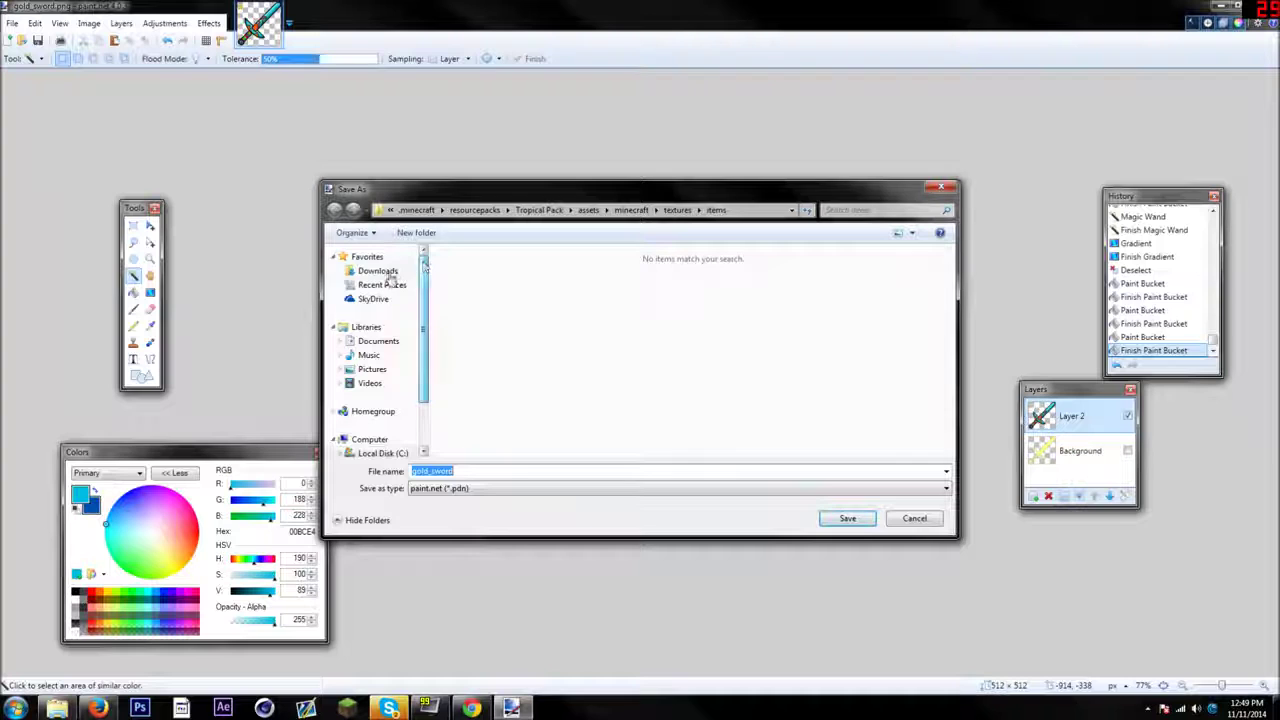
{"action": "left_click", "coordinate": [378, 272]}
{"action": "left_click", "coordinate": [382, 285]}
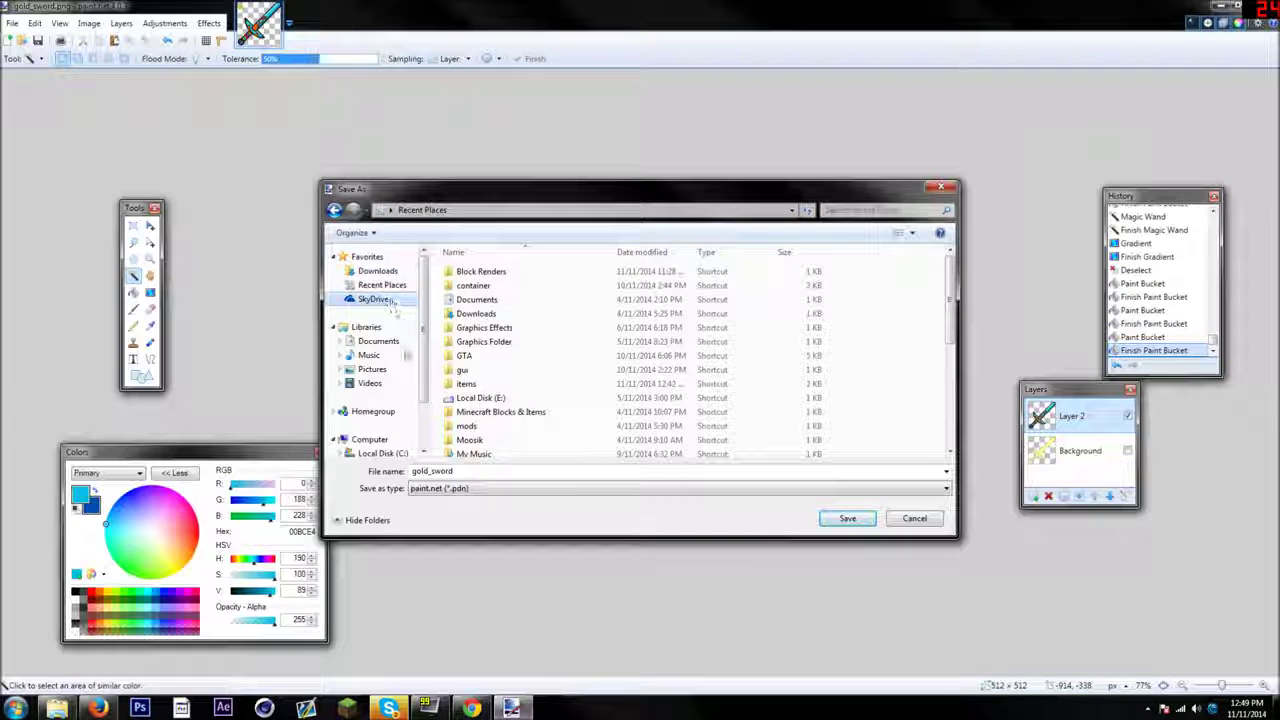
{"action": "left_click", "coordinate": [405, 355]}
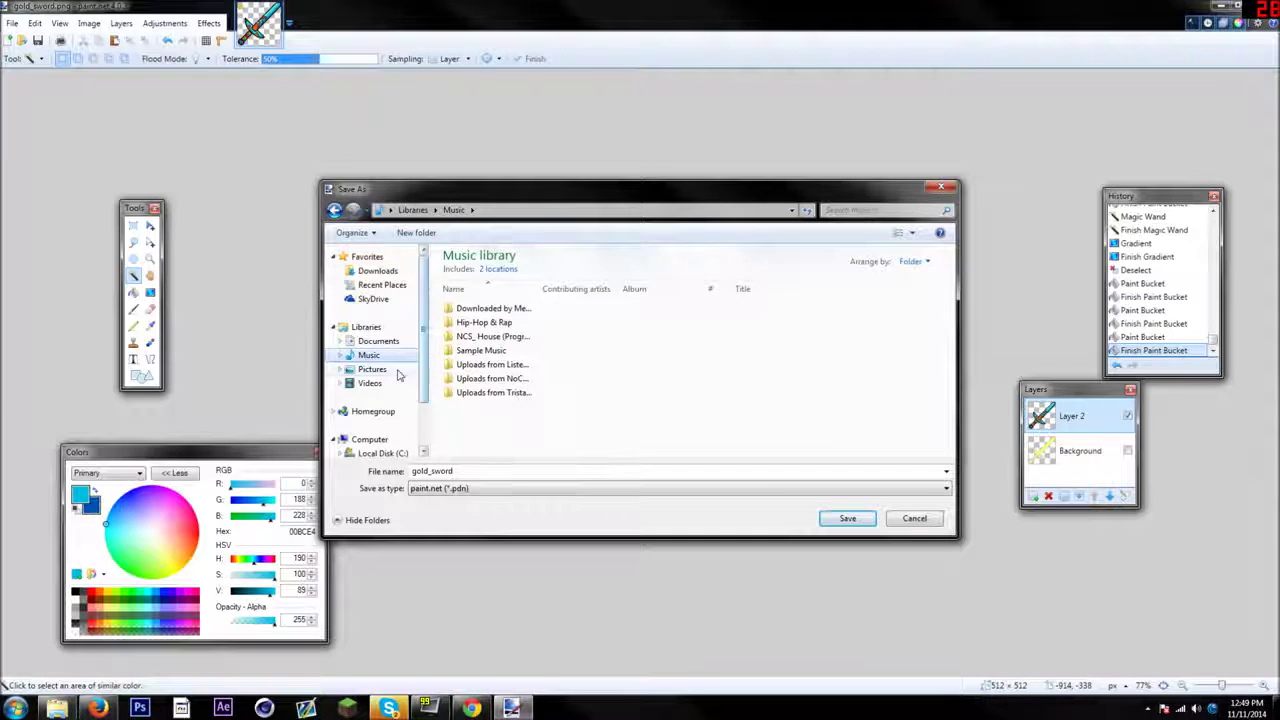
{"action": "left_click", "coordinate": [397, 371]}
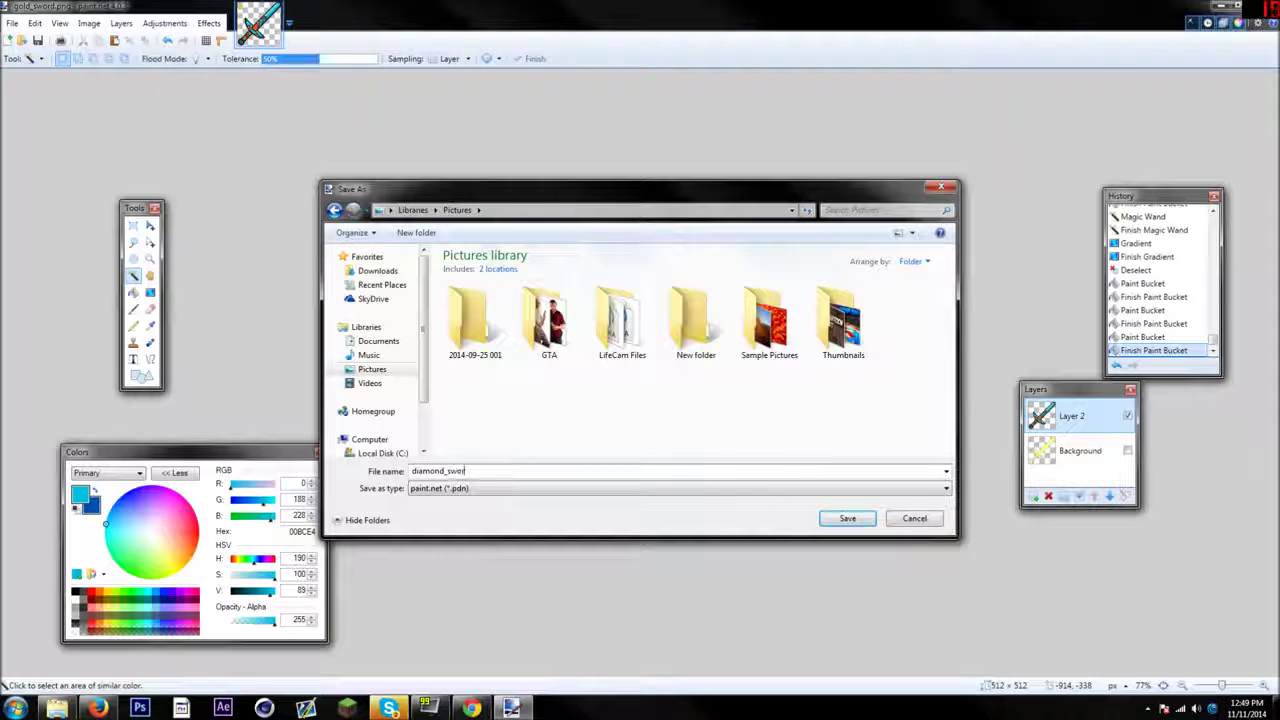
Choose the PNG format, save the file with the offered settings and flatten the layers
{"action": "left_click", "coordinate": [456, 488]}
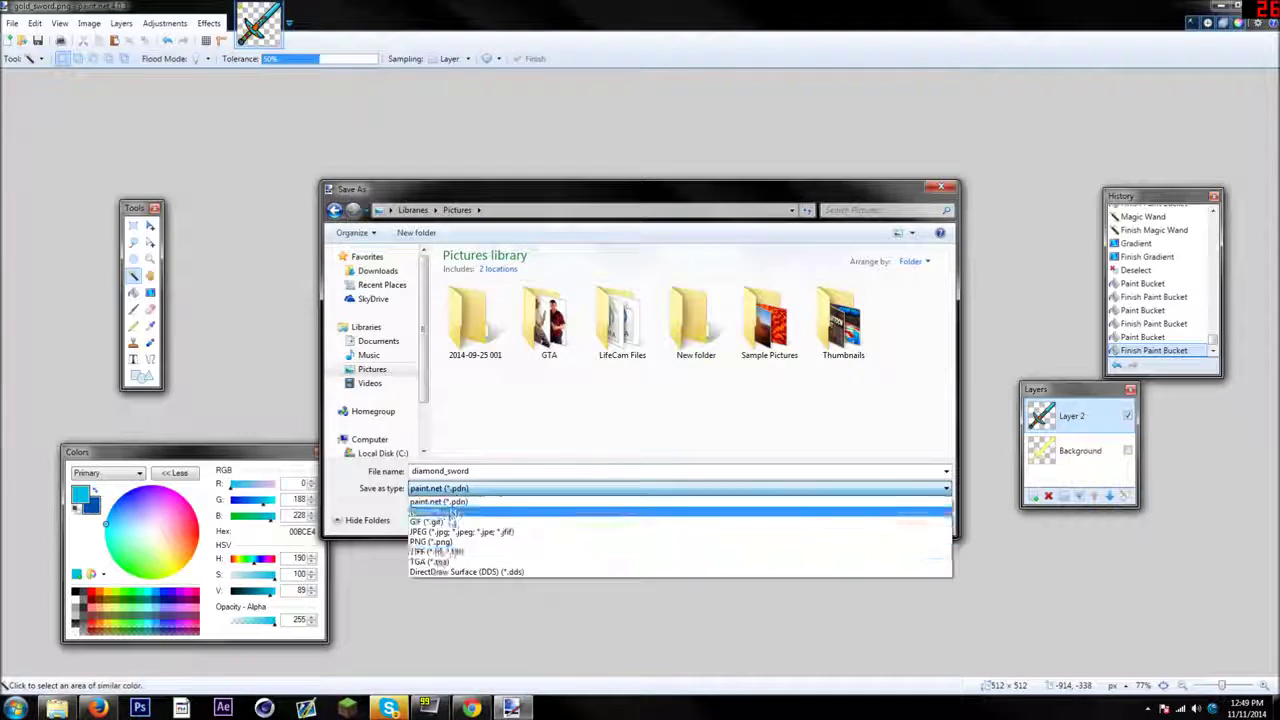
{"action": "left_click", "coordinate": [640, 546]}
{"action": "left_click", "coordinate": [847, 518]}
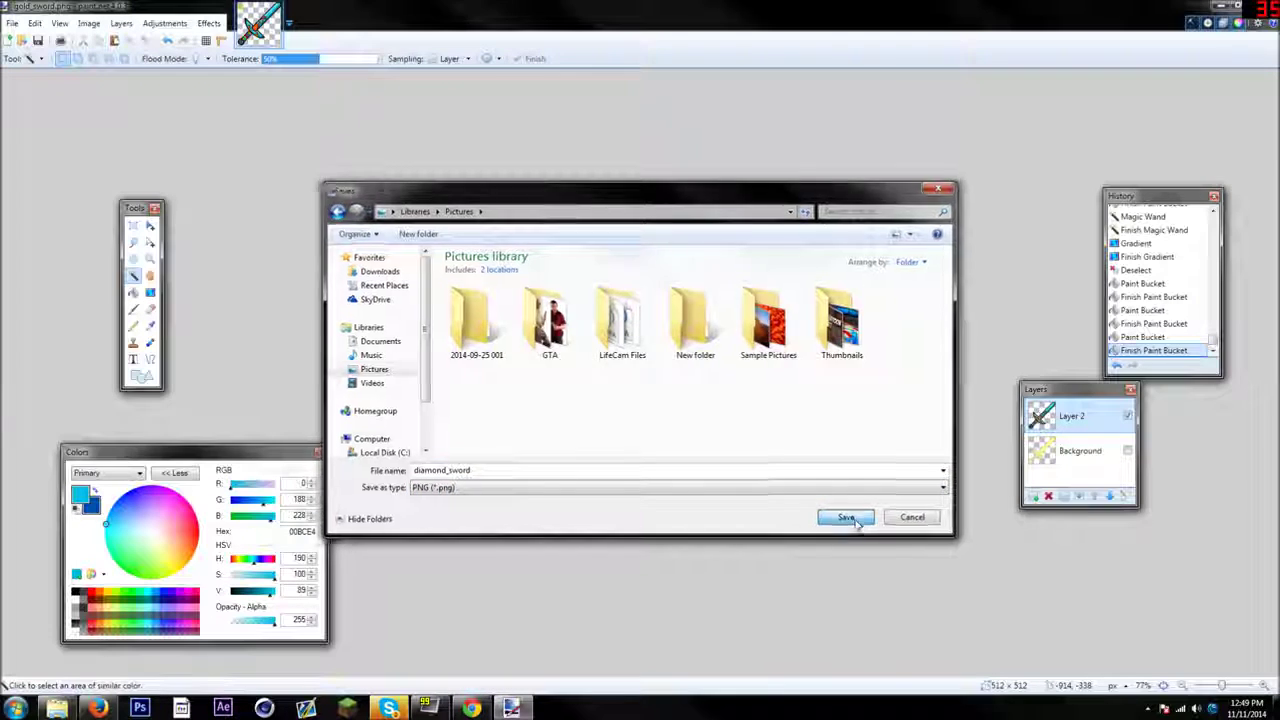
{"action": "left_click", "coordinate": [695, 468]}
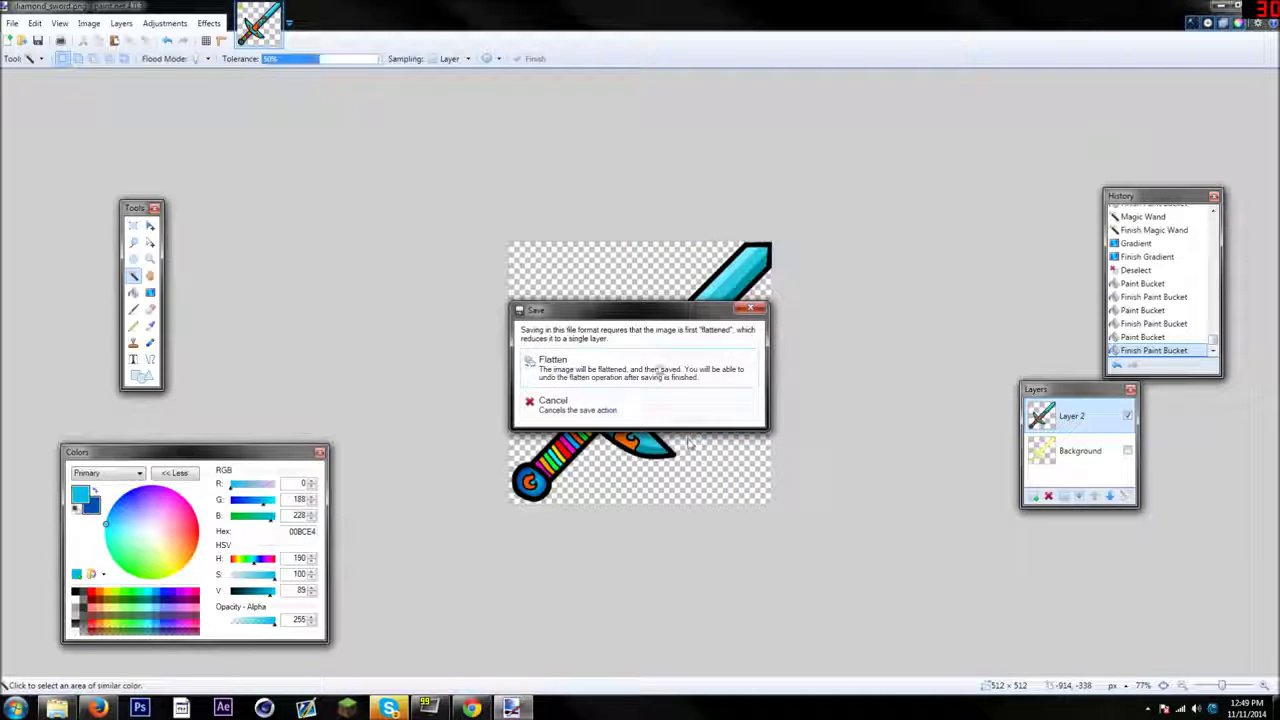
{"action": "left_click", "coordinate": [660, 369]}
Close the image editor and open the Pictures library in Windows Explorer
{"action": "left_click_drag", "start_coordinate": [676, 16], "coordinate": [634, 98]}
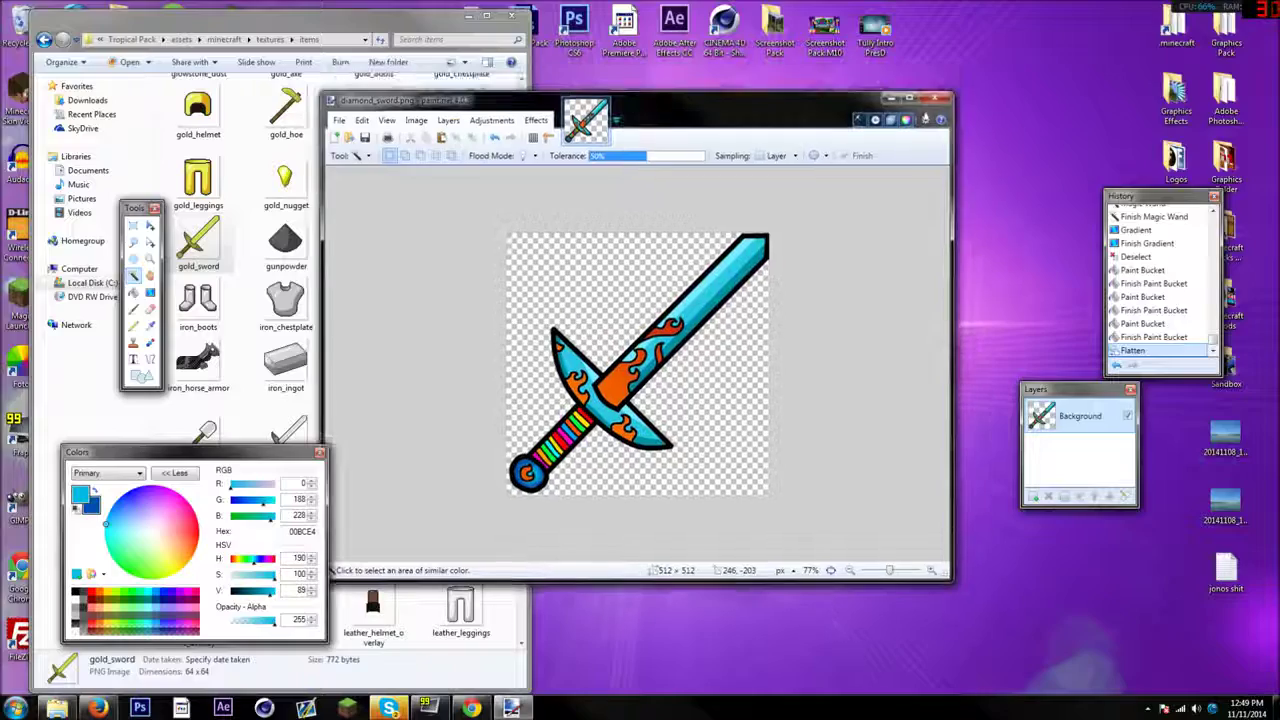
{"action": "left_click", "coordinate": [931, 97]}
{"action": "left_click_drag", "start_coordinate": [378, 20], "coordinate": [862, 56]}
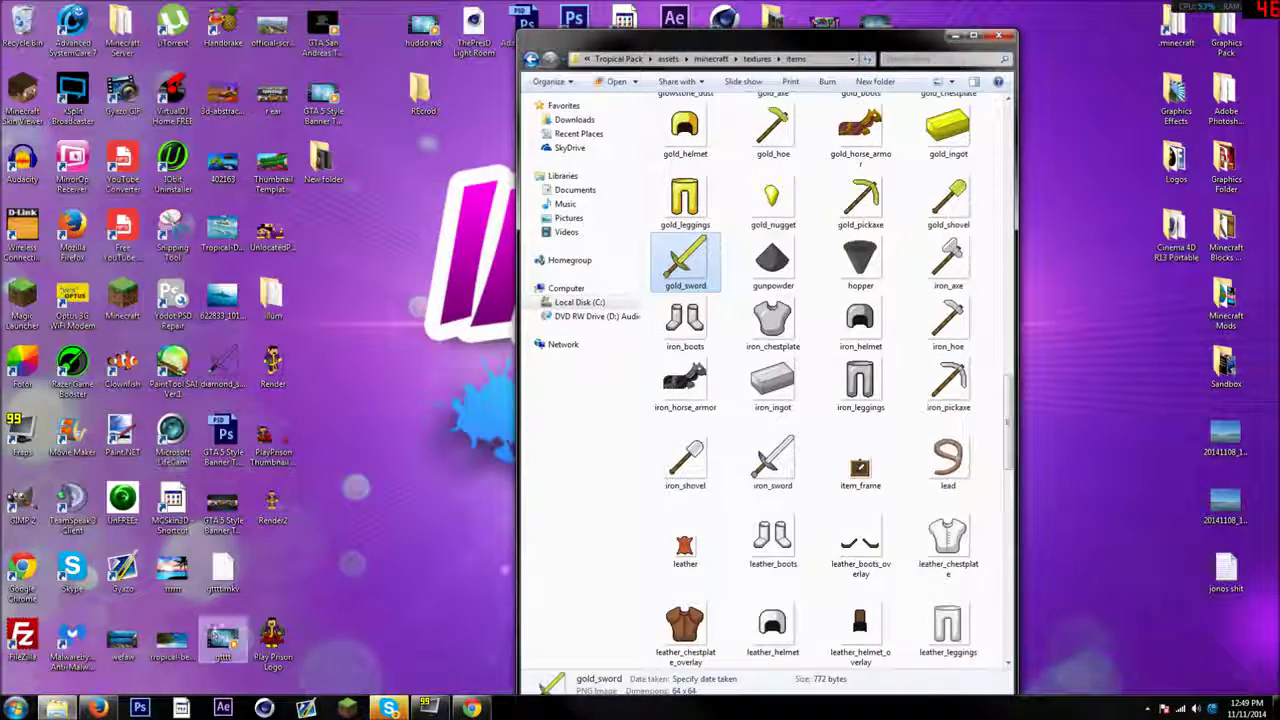
{"action": "left_click", "coordinate": [566, 218]}
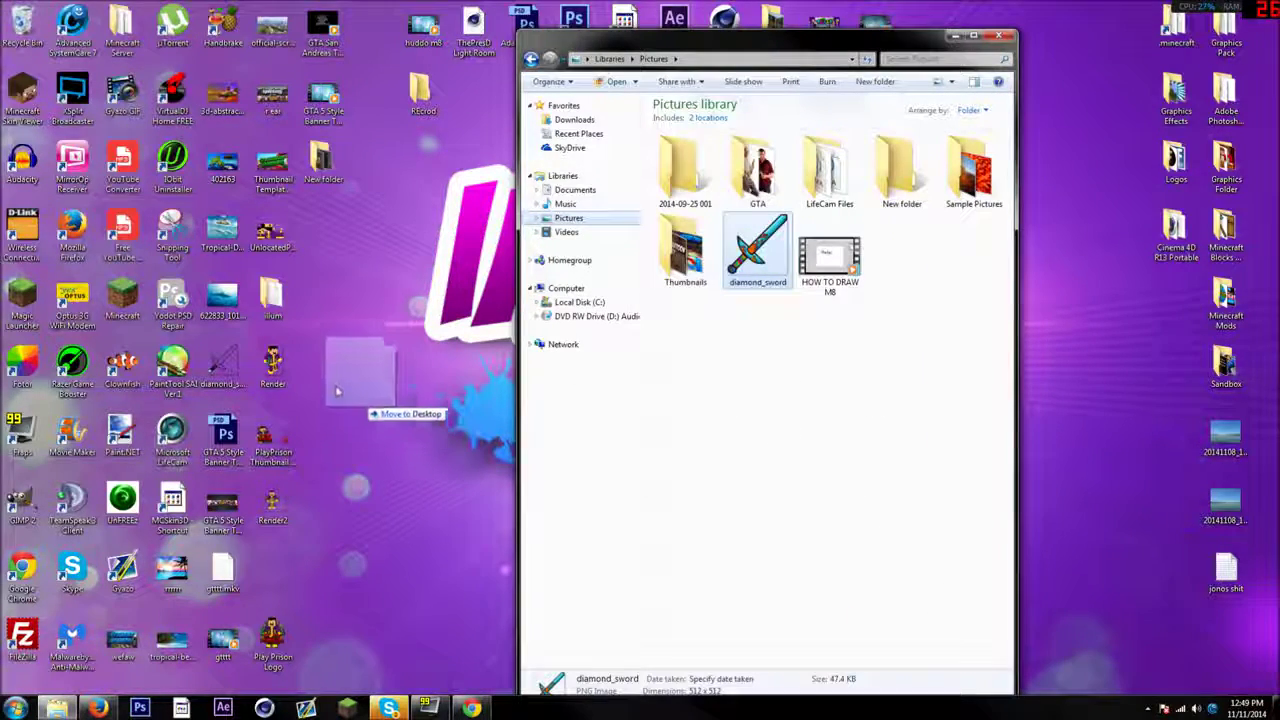